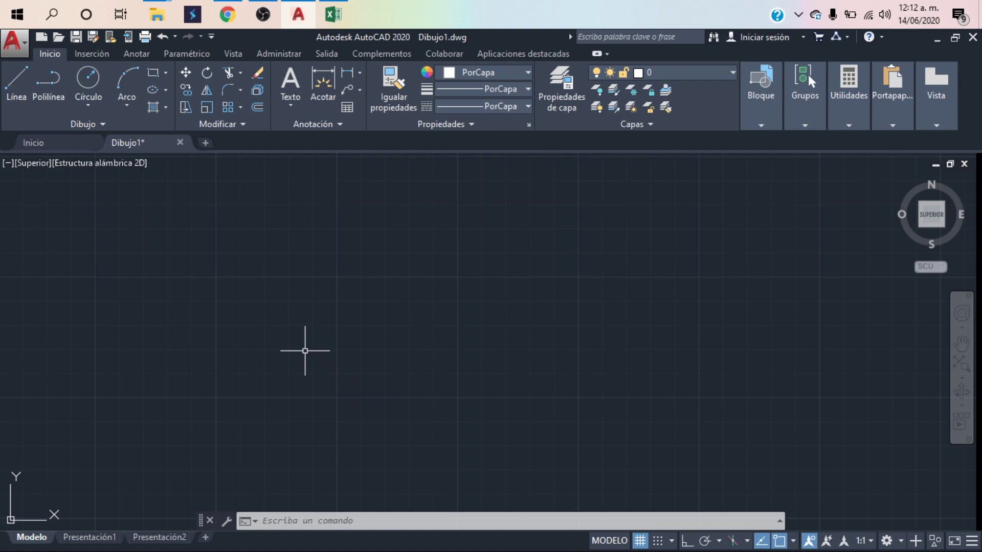
Draw a 100-unit horizontal base line starting near the middle of the drawing
click(17, 79)
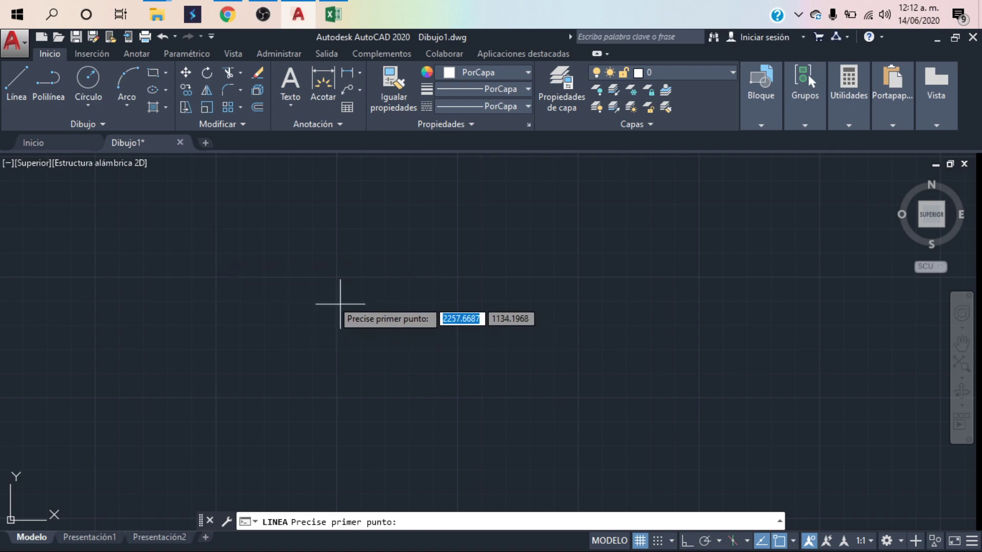
click(17, 78)
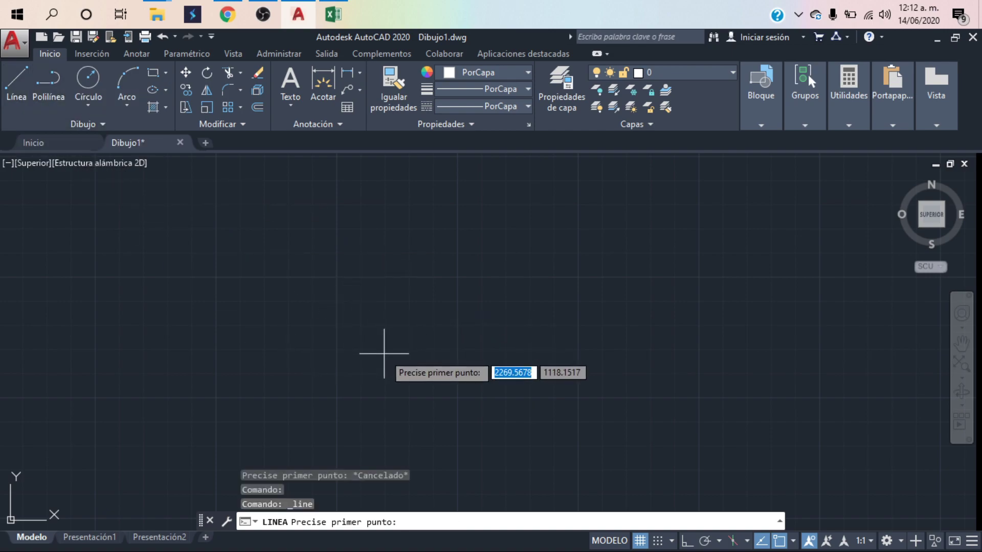
click(299, 356)
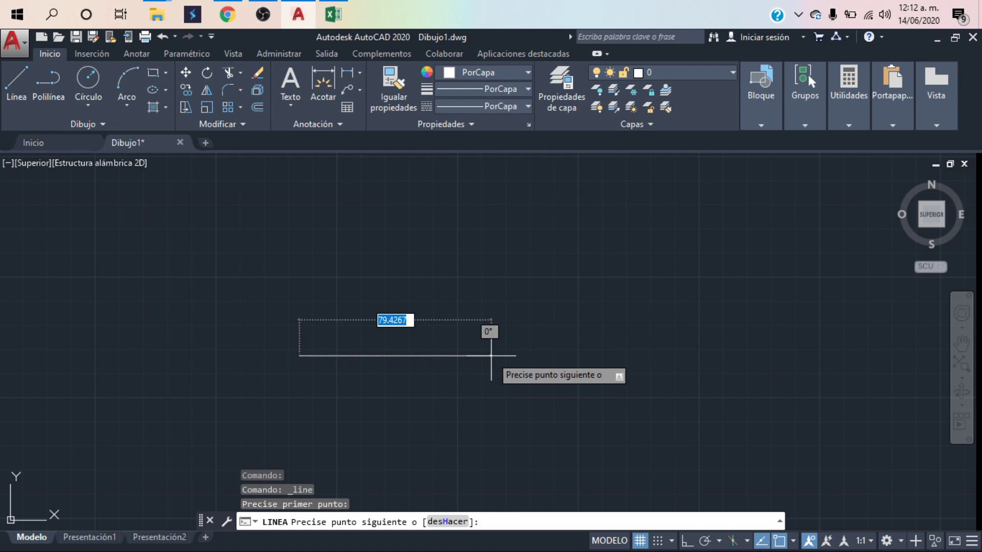
text(100)
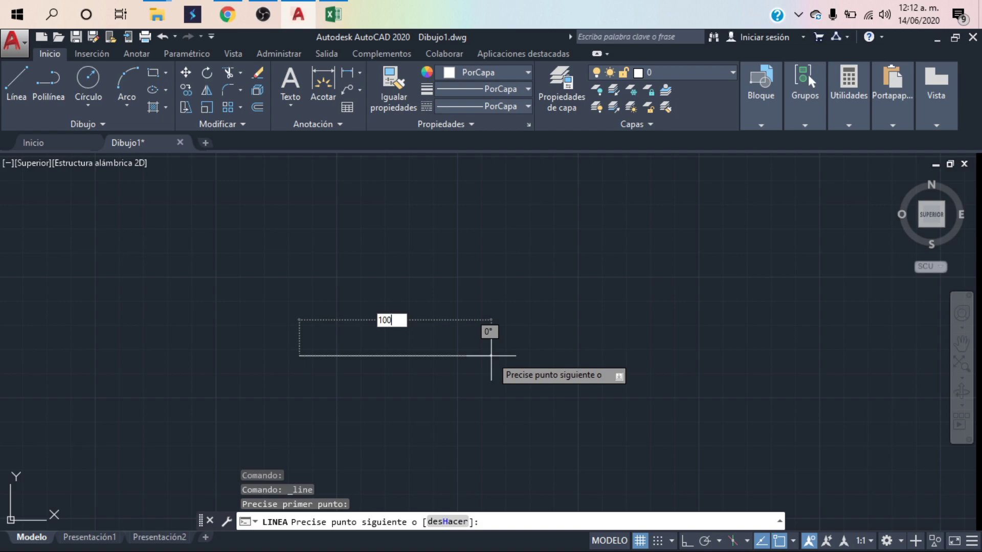
key(Return)
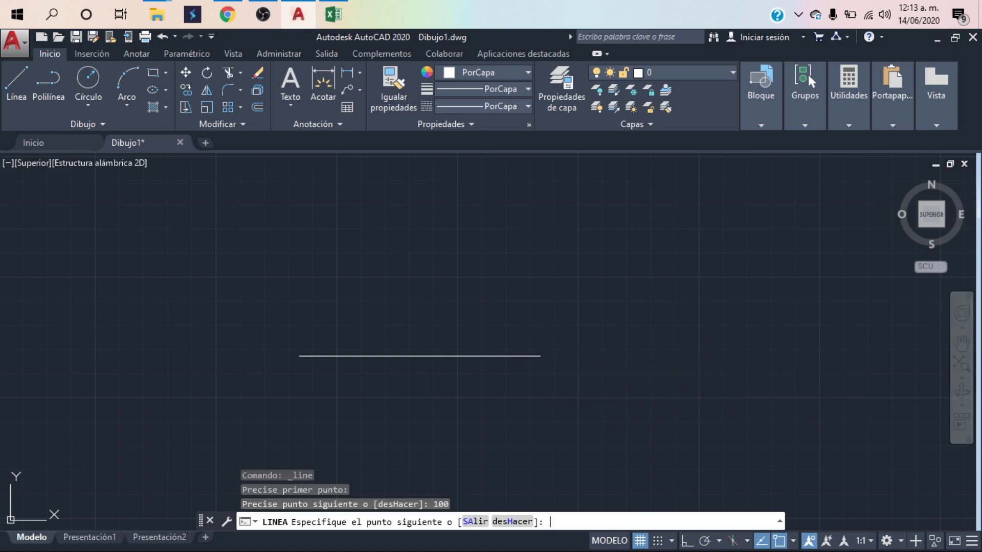
key(Return)
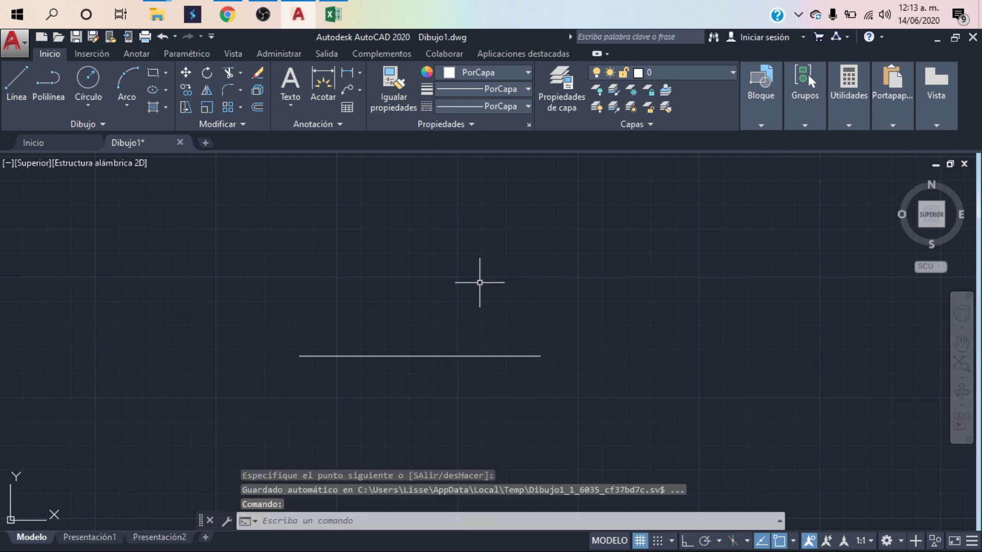
click(17, 79)
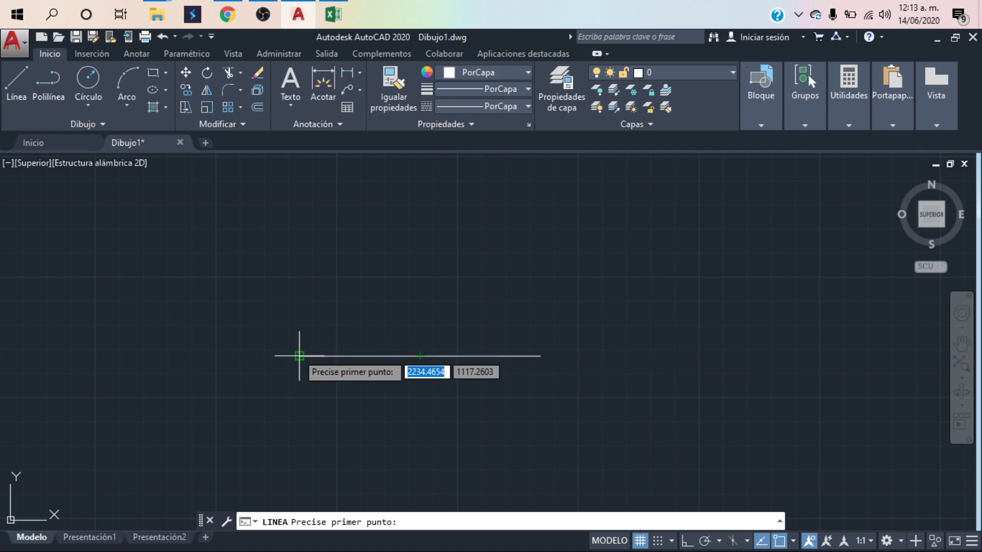
Draw a 150-unit vertical line up from the base line's midpoint
click(420, 356)
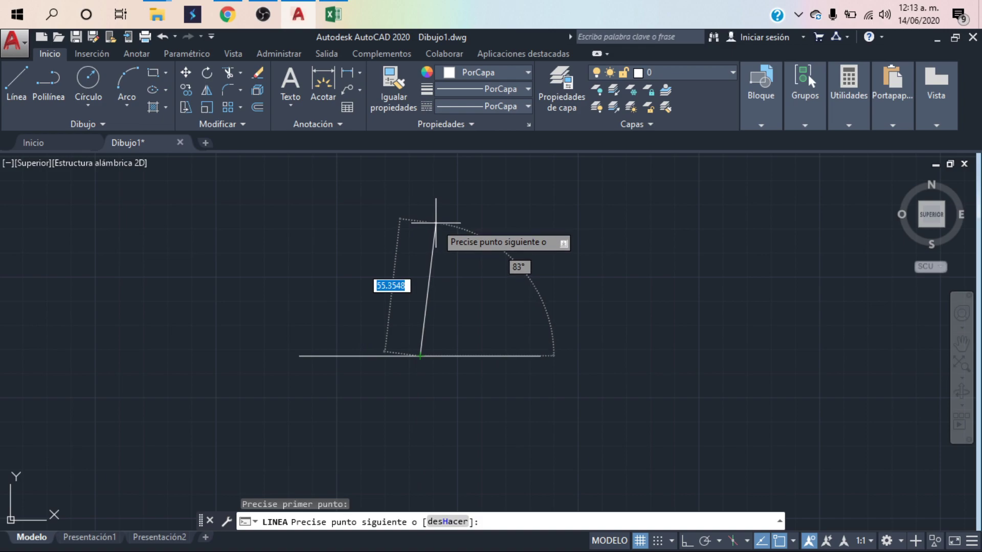
middle_drag(420, 210, 405, 279)
scroll(394, 320, up, 1)
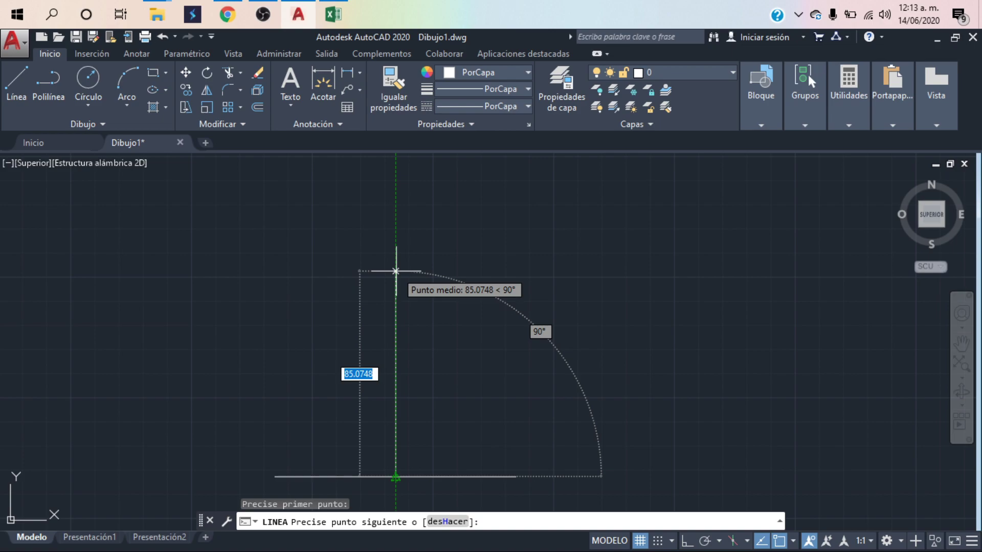
text(1)
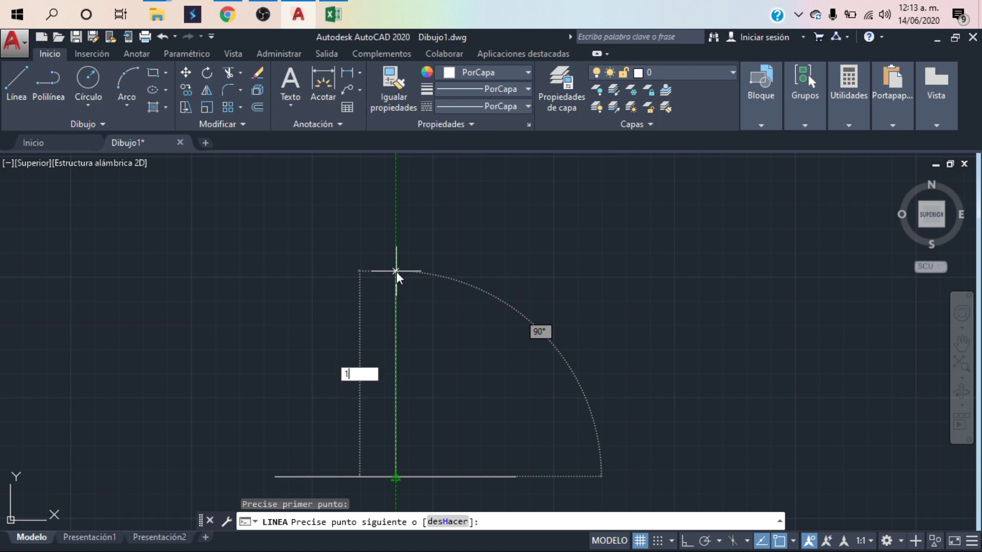
text(50)
key(Return)
Connect the 150-unit apex to both base ends to close the isosceles triangle
scroll(473, 348, down, 2)
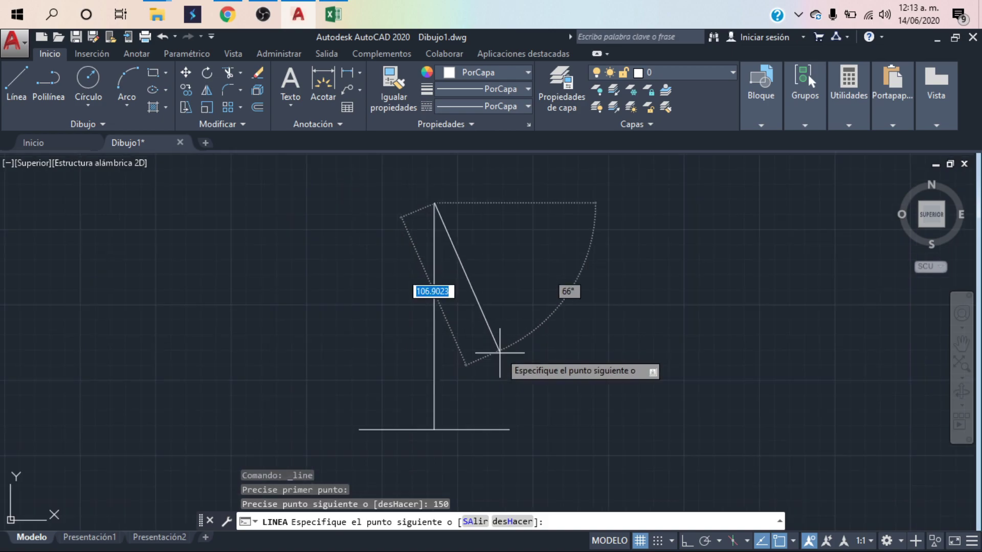
click(510, 430)
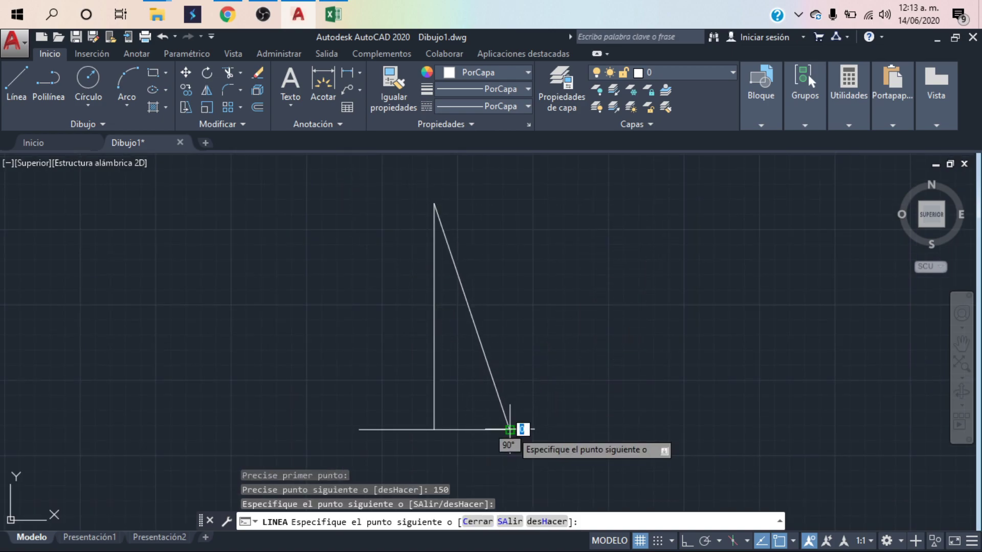
key(Escape)
key(Return)
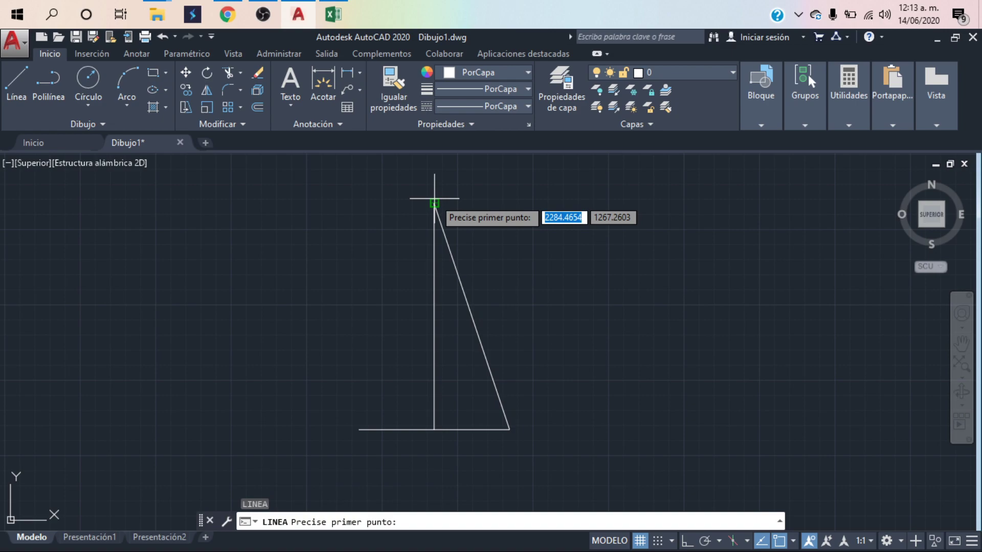
click(435, 204)
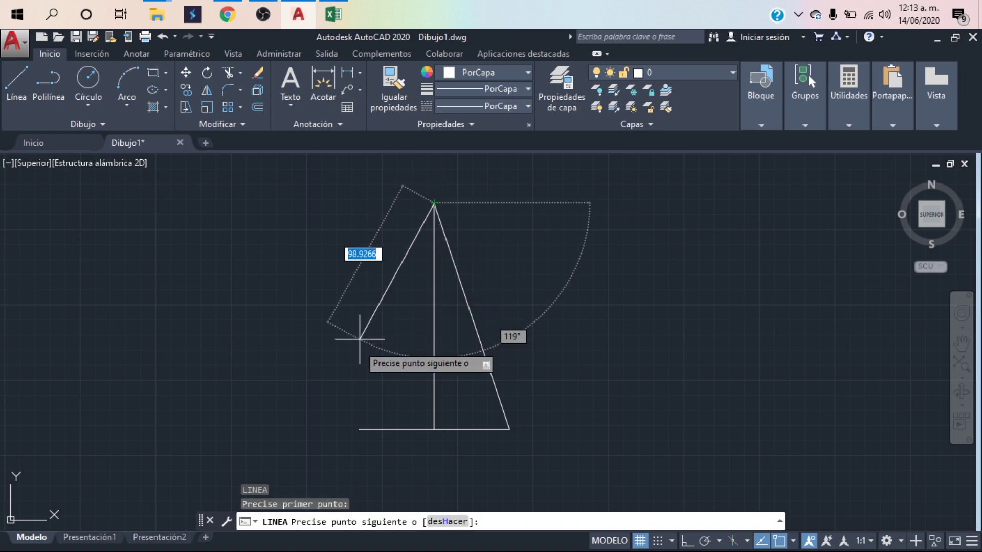
click(359, 430)
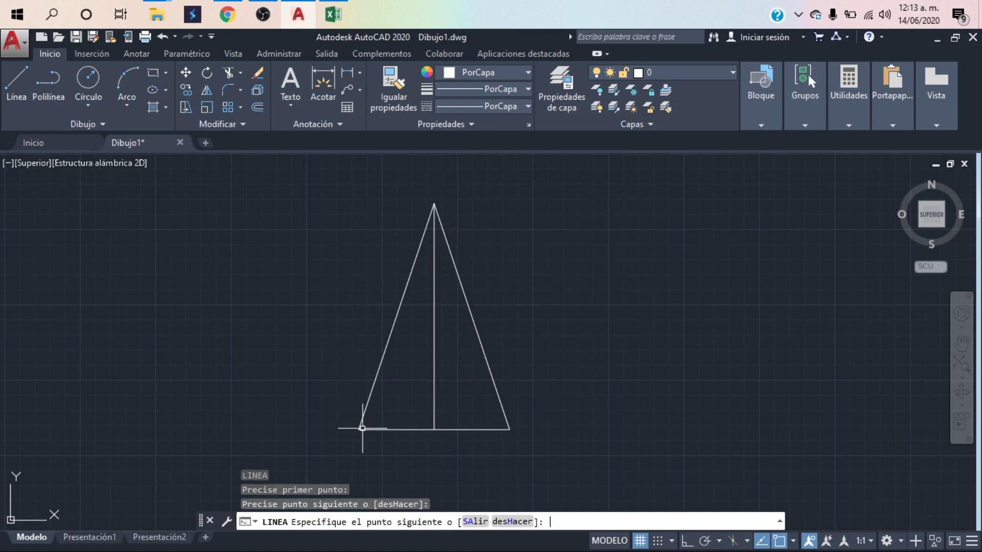
key(Return)
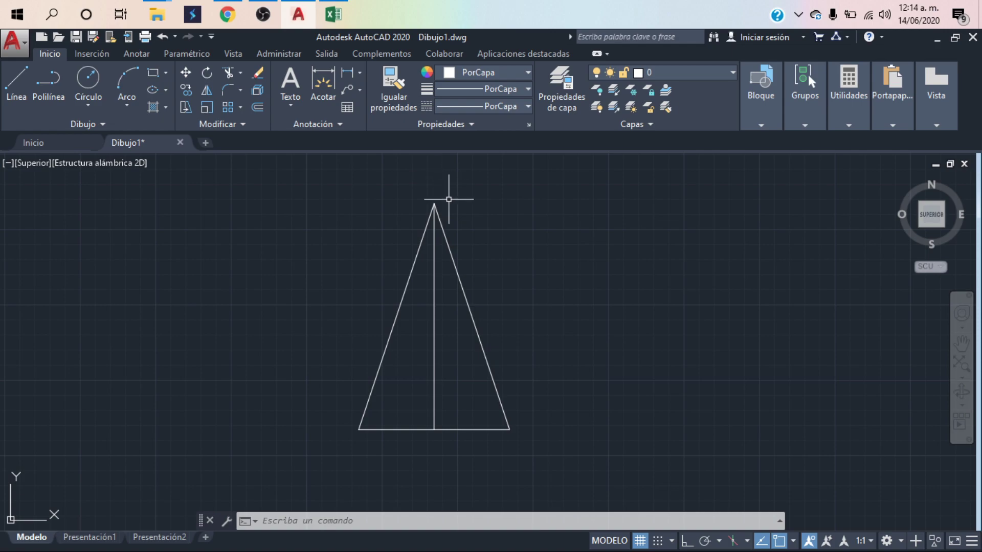
Zoom out and start a new line beside the finished triangle
scroll(452, 404, down, 2)
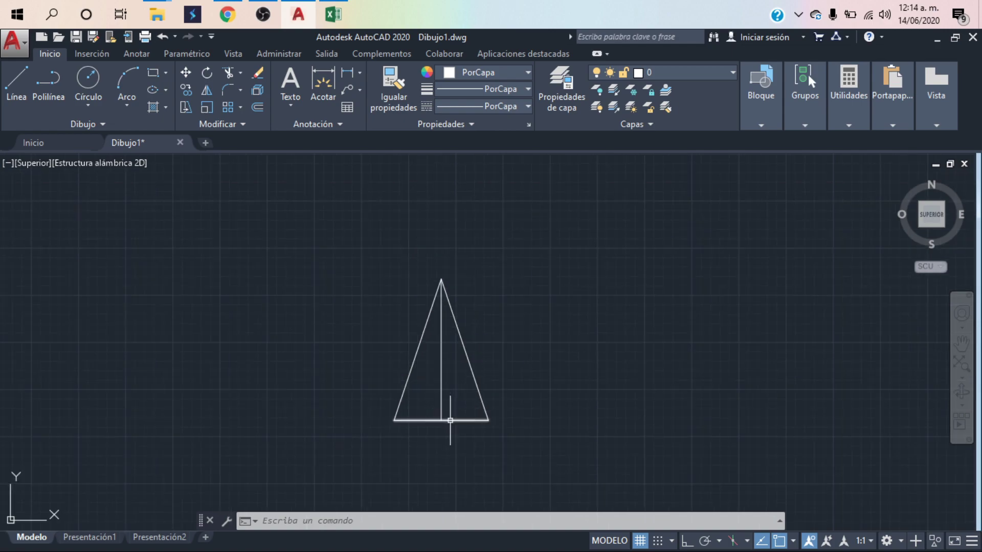
click(17, 79)
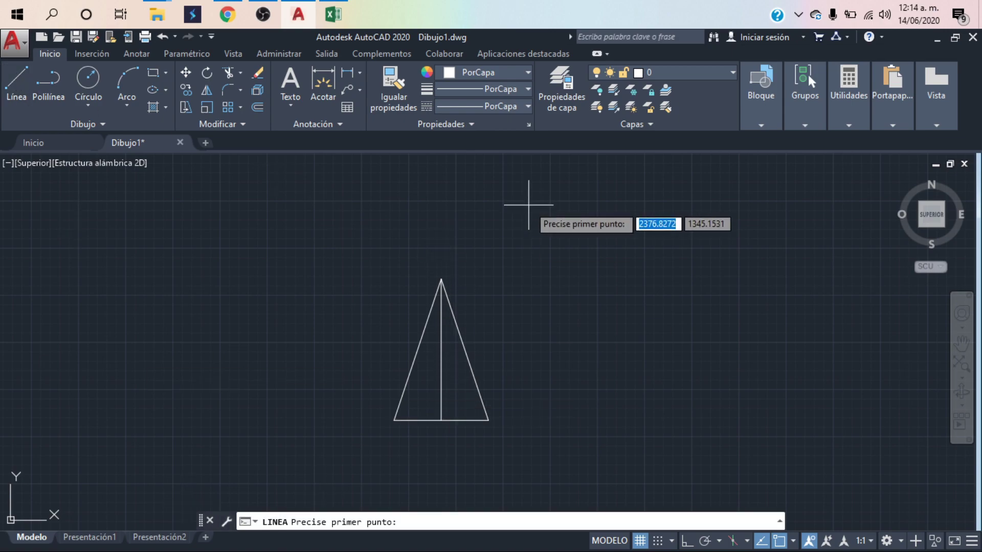
Set the current object colour to Verde in the Propiedades panel
click(526, 73)
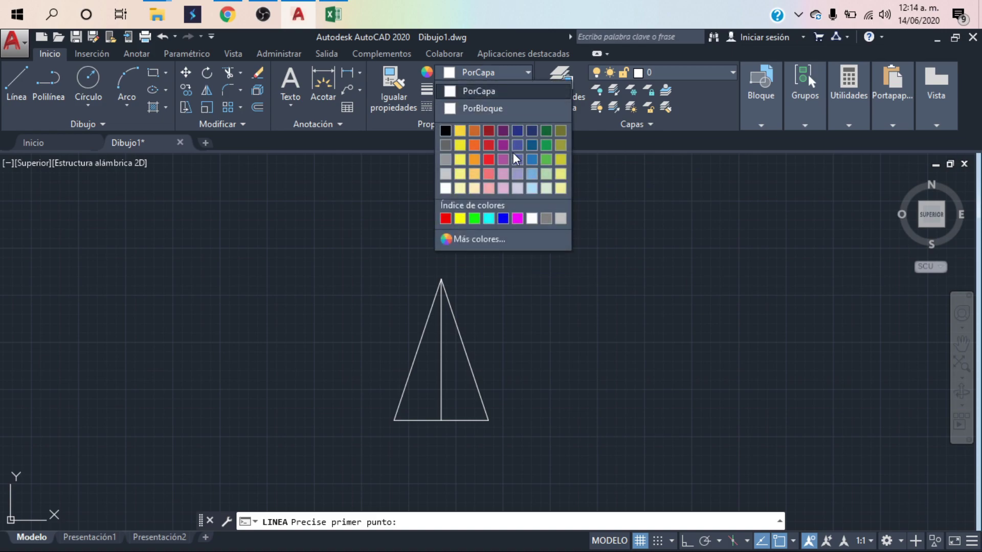
click(14, 79)
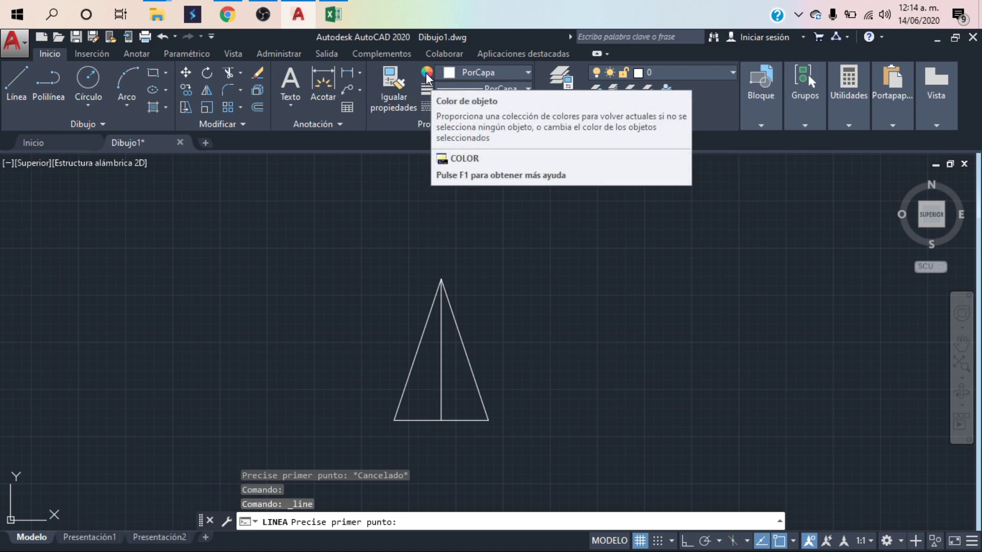
click(528, 72)
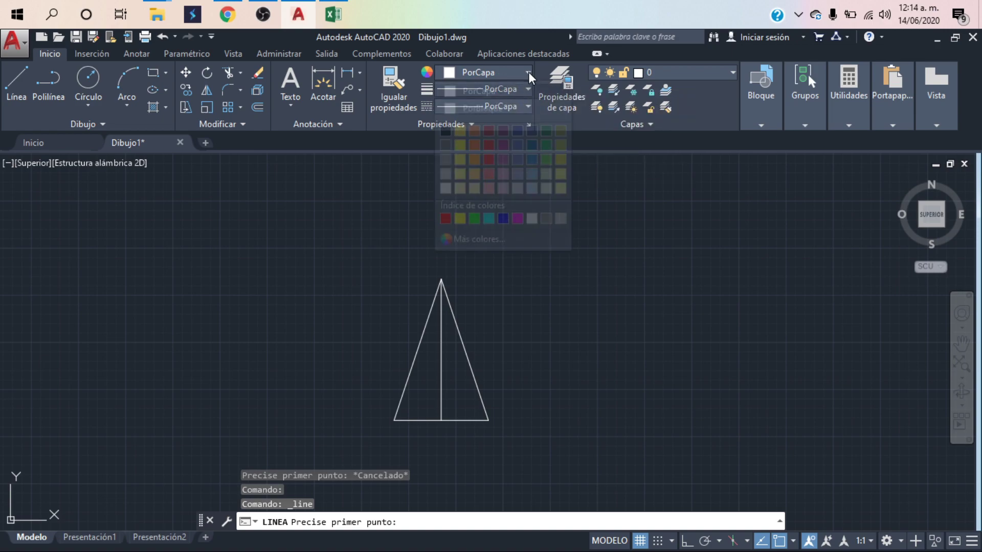
click(474, 218)
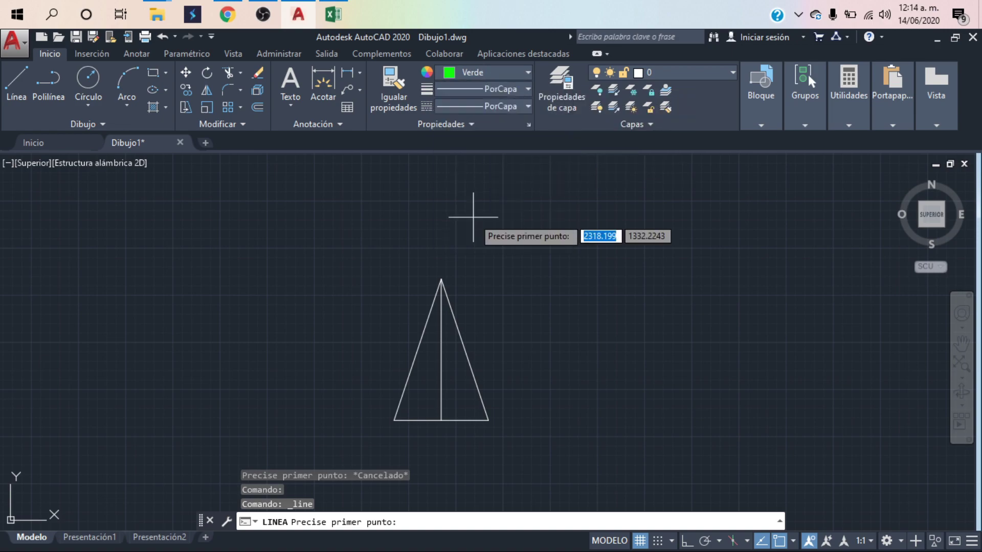
Draw a 200-unit green vertical line up from the triangle's base midpoint
click(442, 420)
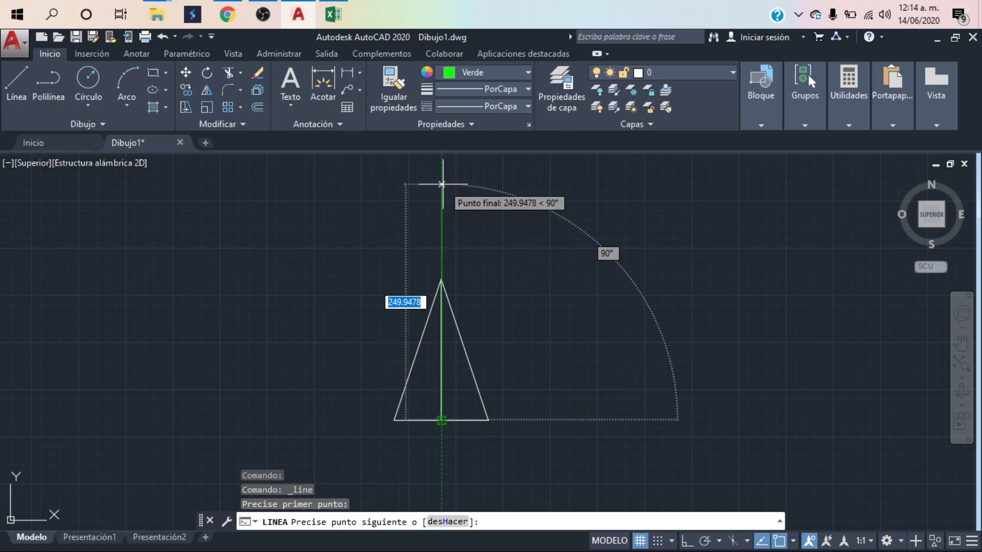
text(2)
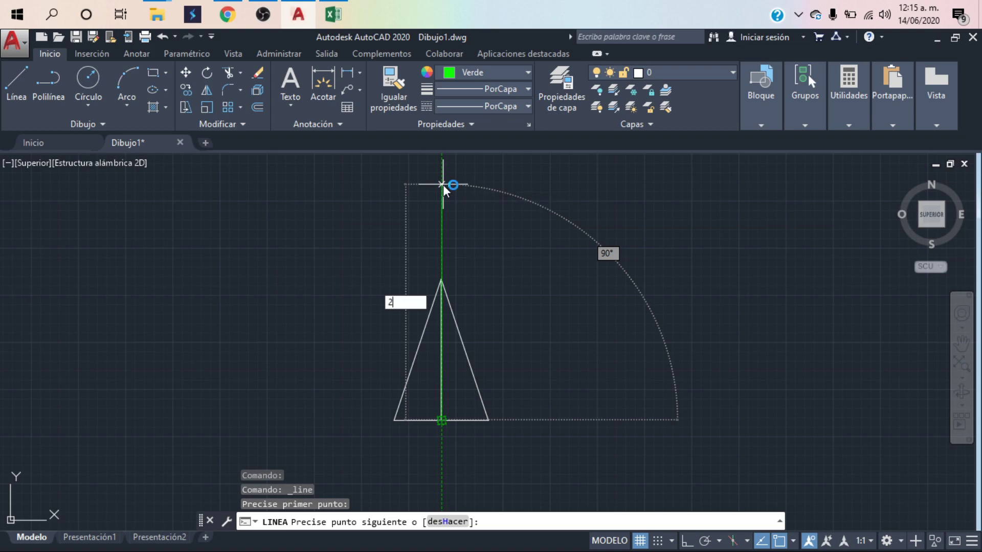
text(00)
key(Return)
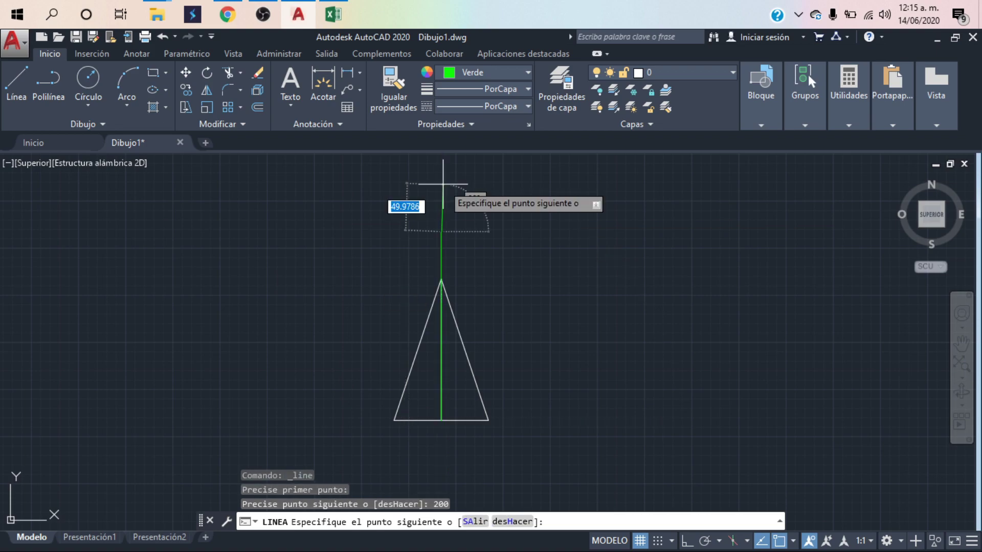
Join the green line's top to both base corners, forming the taller green triangle
click(393, 420)
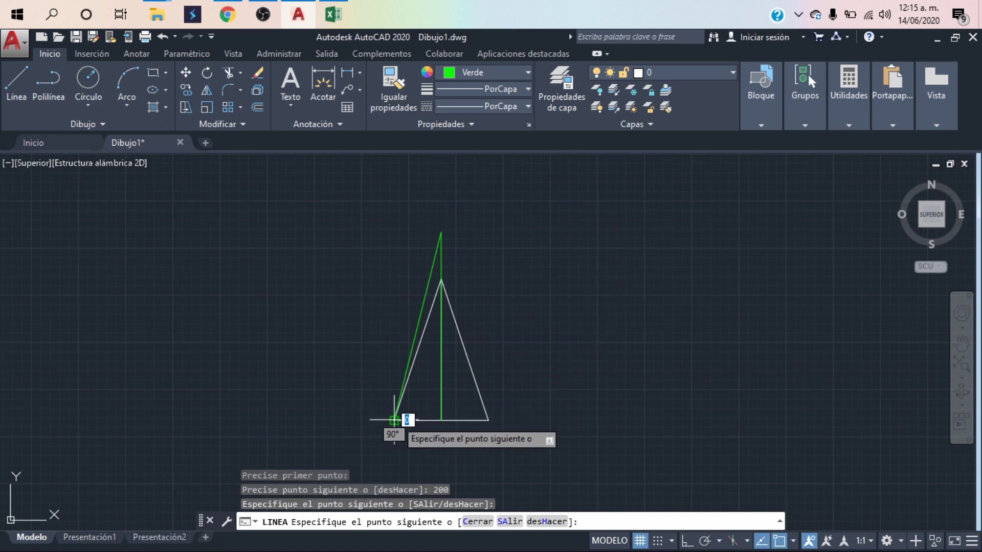
key(Return)
key(Return)
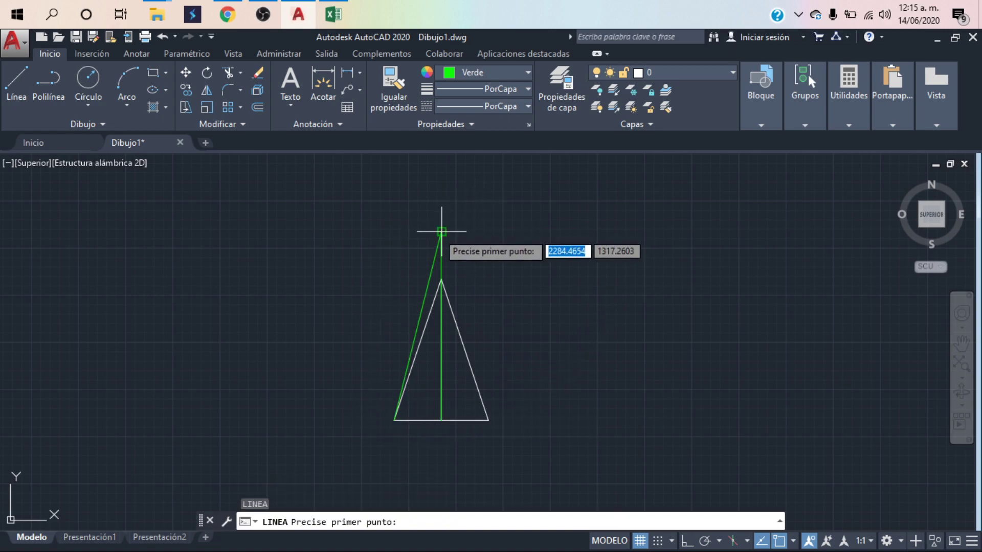
click(441, 232)
click(488, 420)
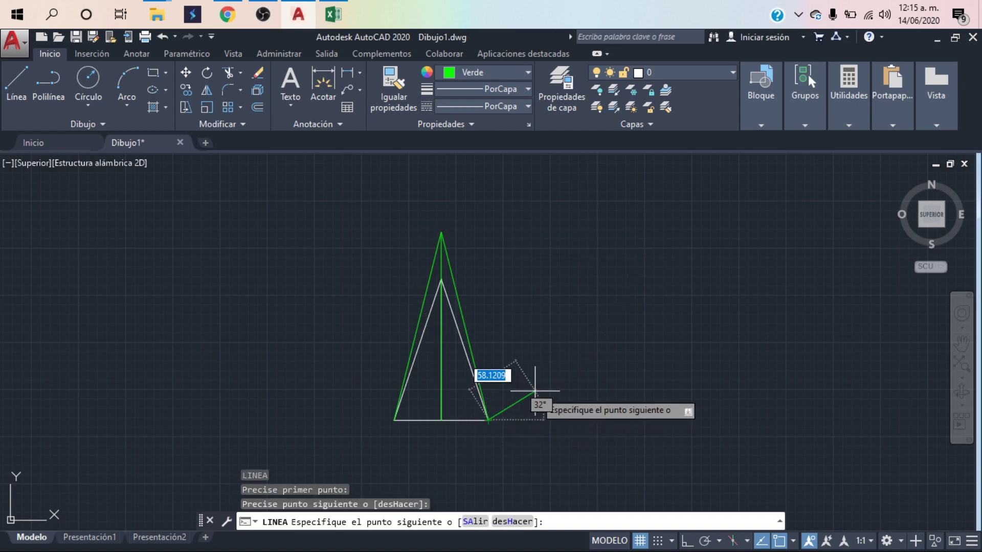
key(Return)
middle_drag(530, 351, 427, 307)
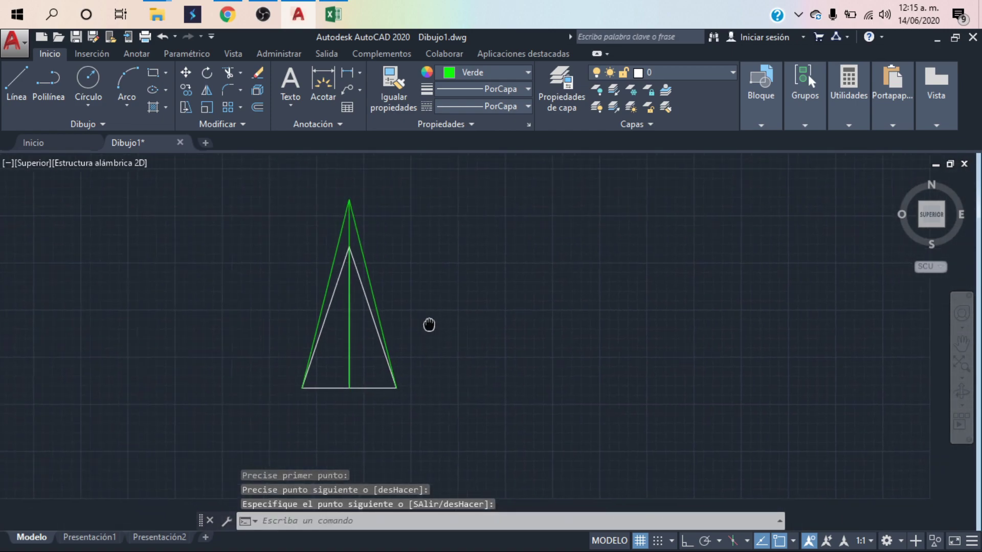
scroll(370, 257, up, 2)
Pan the view so the triangles sit at the left with free space to the right
middle_drag(369, 258, 480, 265)
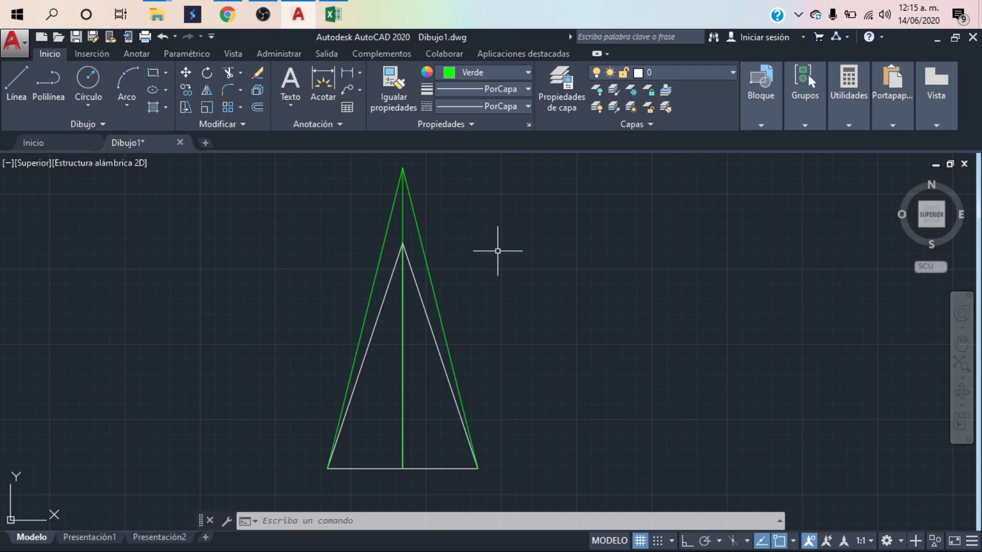
scroll(502, 250, down, 2)
middle_drag(502, 249, 503, 293)
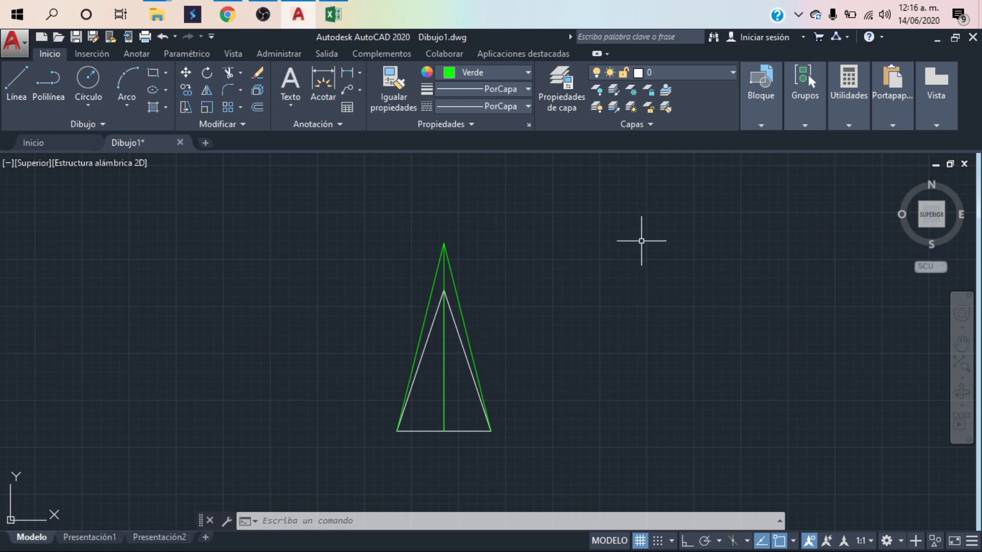
mouse_move(522, 314)
middle_down()
mouse_move(397, 254)
mouse_move(299, 305)
middle_up()
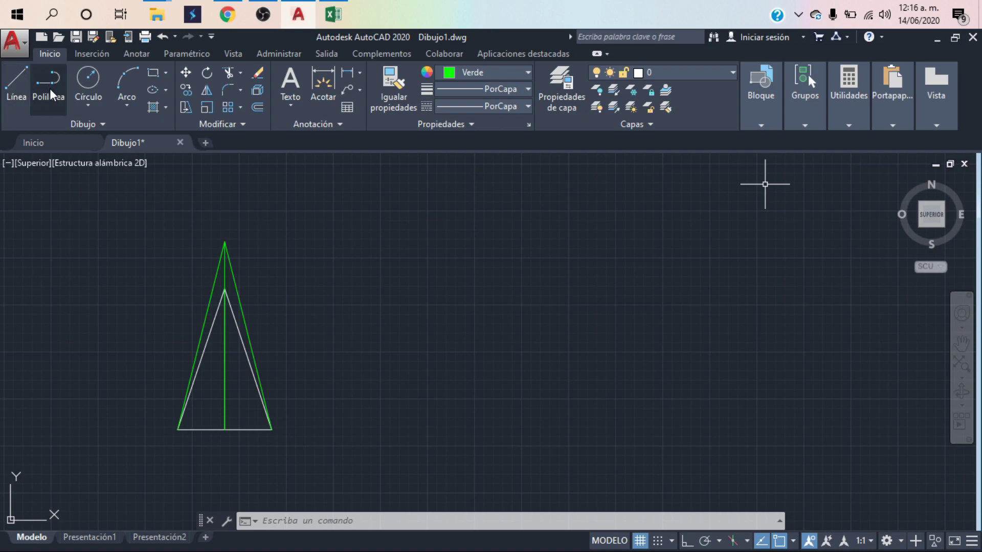
With Ortho on, draw a green 50 × 75 rectangle to the right of the triangles
click(12, 87)
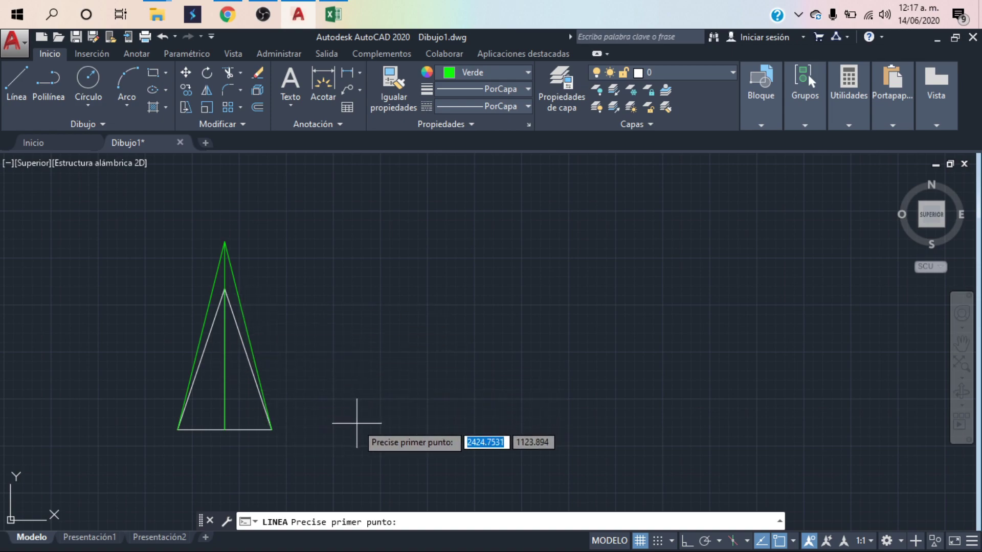
click(332, 426)
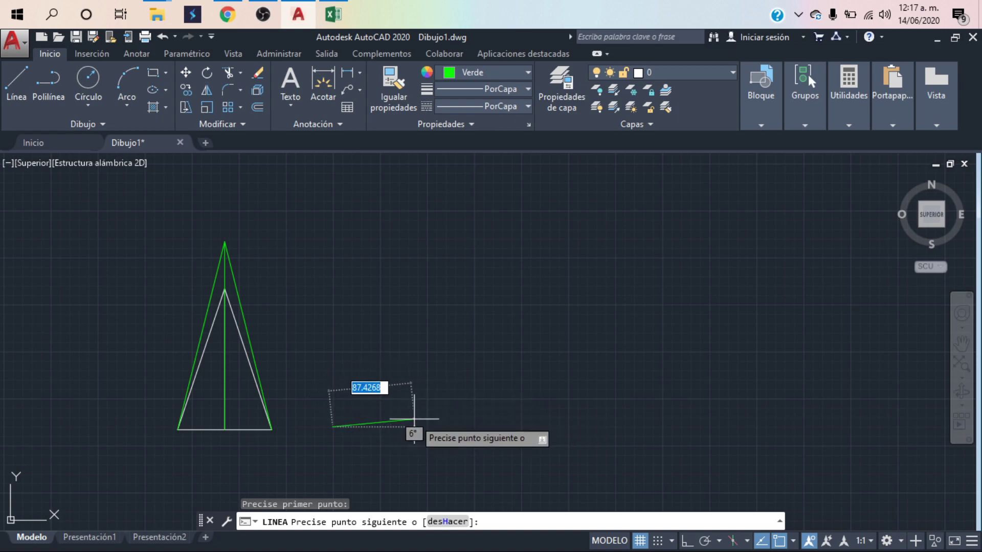
key(F8)
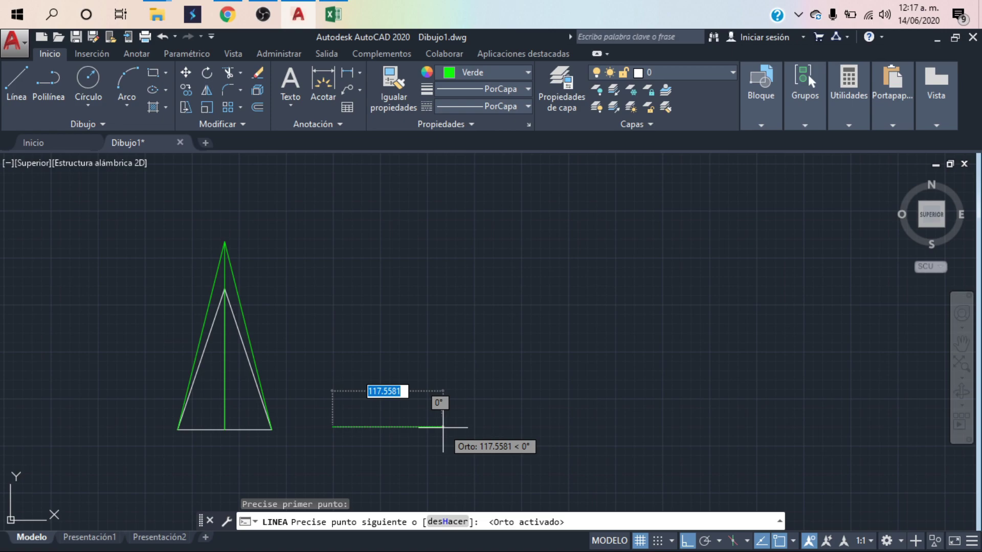
text(50)
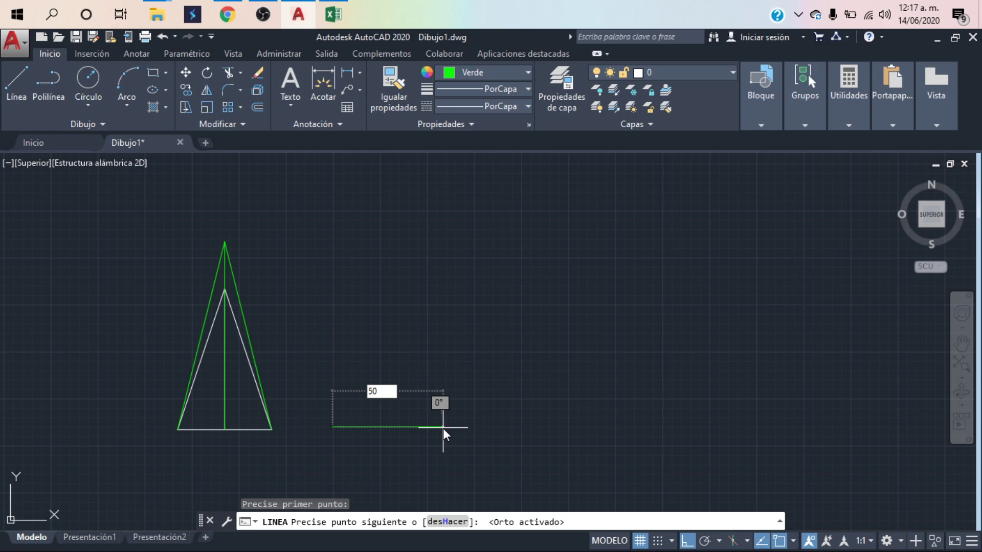
key(Return)
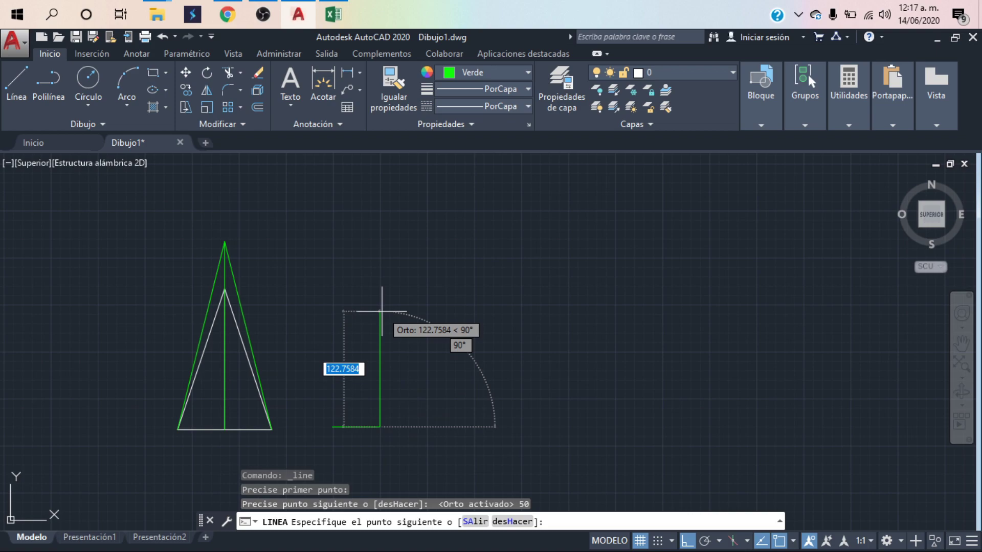
text(75)
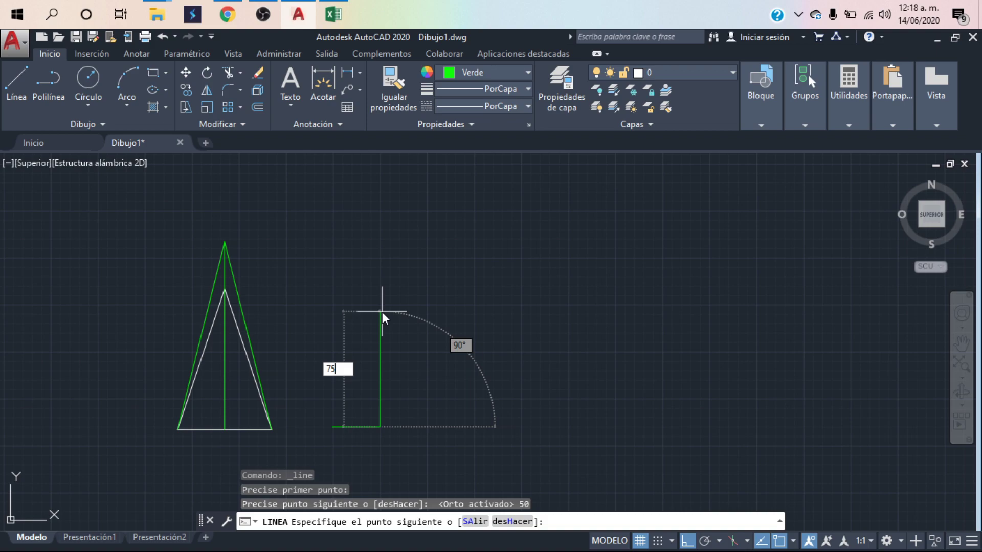
key(Return)
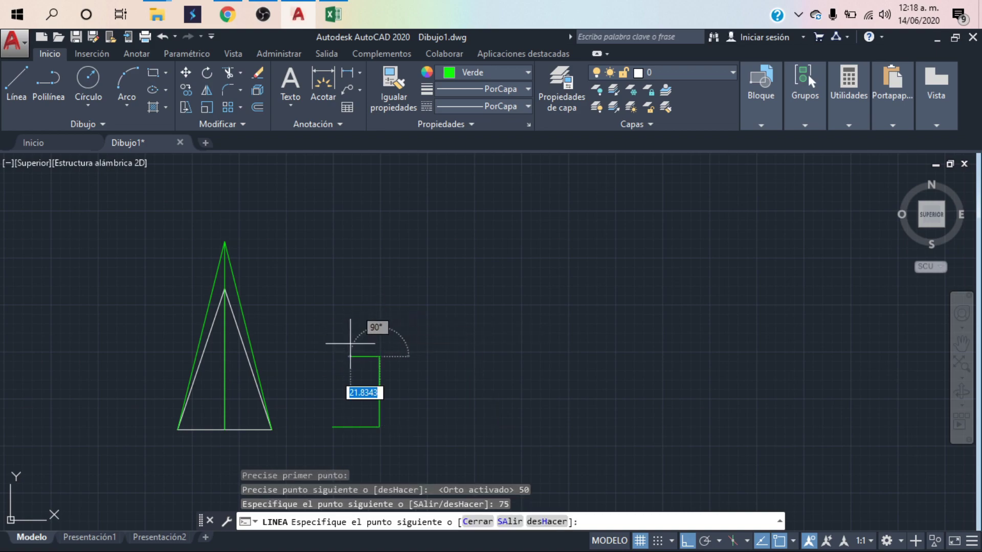
text(5)
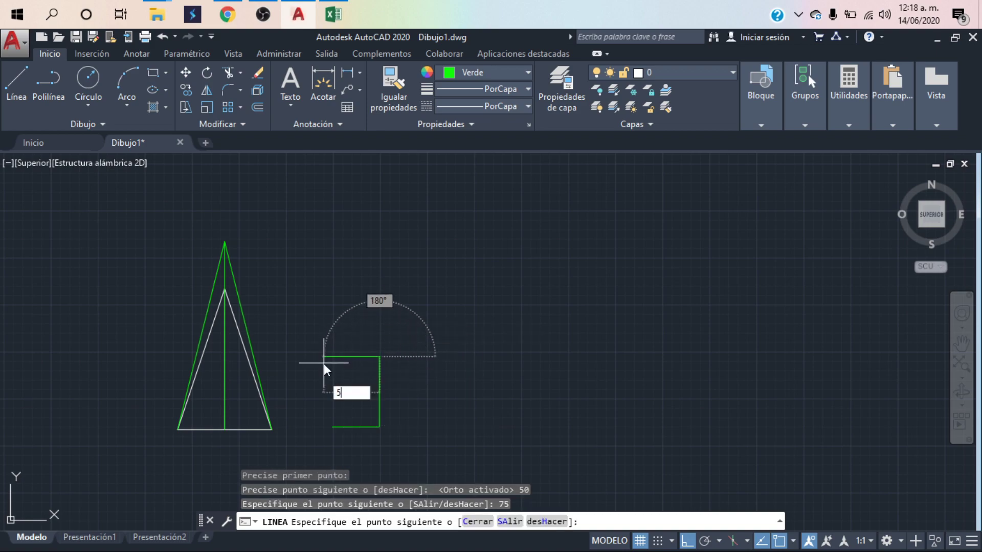
key(Return)
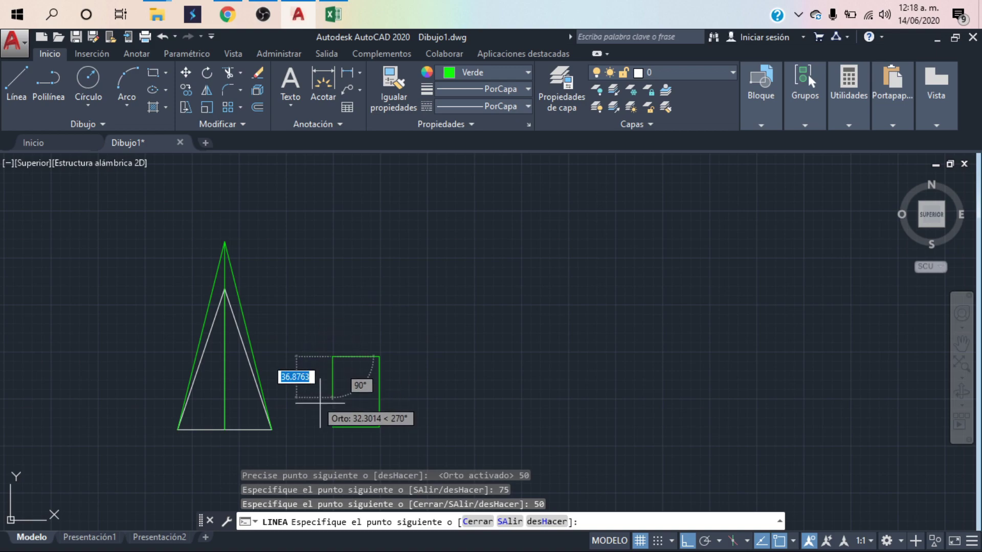
click(332, 427)
key(Return)
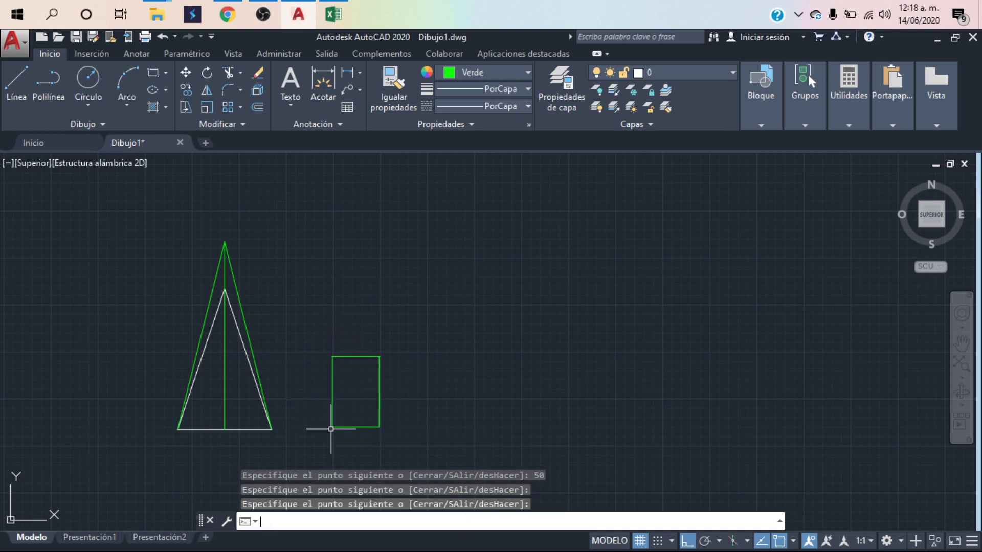
Zoom in and window-select all four sides of the green rectangle
mouse_move(417, 399)
middle_down()
mouse_move(432, 305)
mouse_move(368, 300)
middle_up()
scroll(400, 239, up, 2)
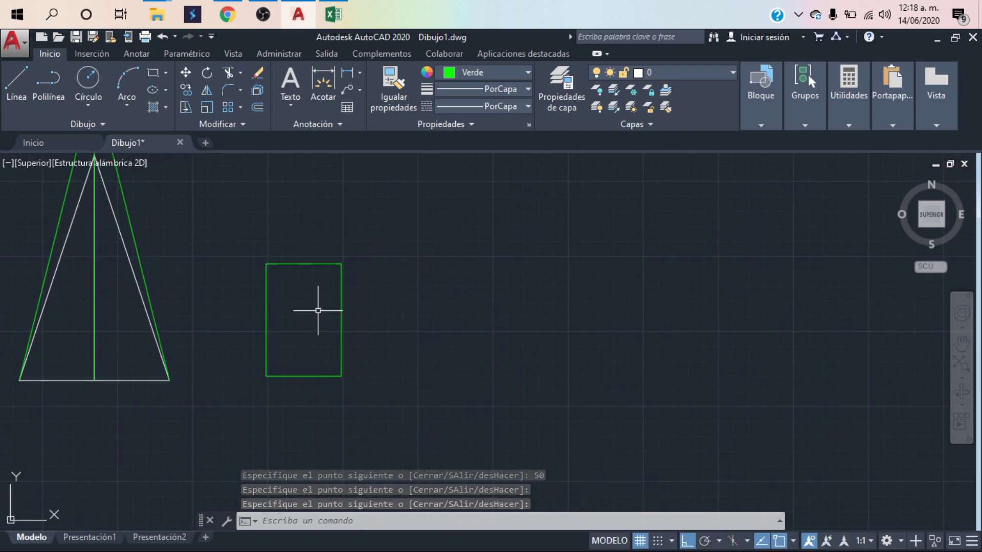
click(364, 225)
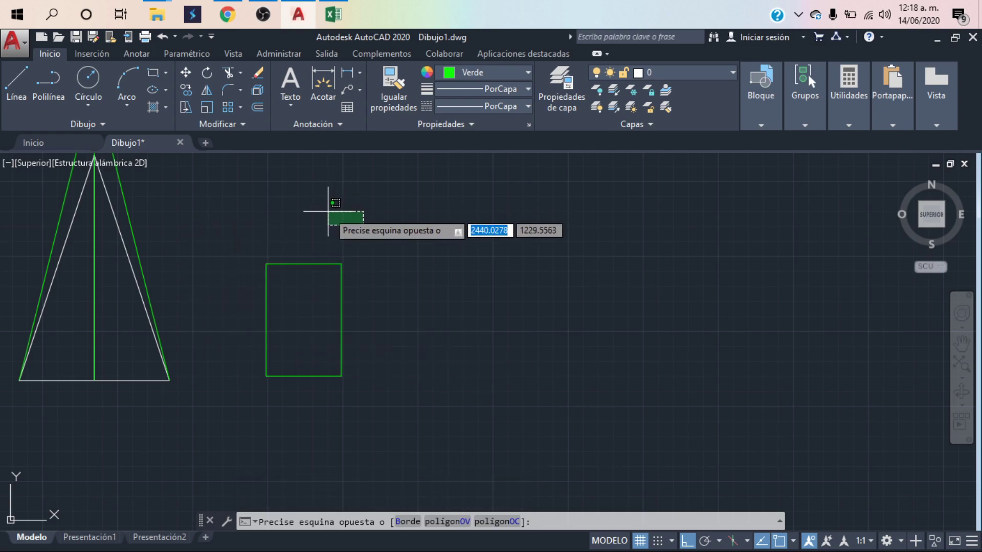
key(Escape)
click(373, 230)
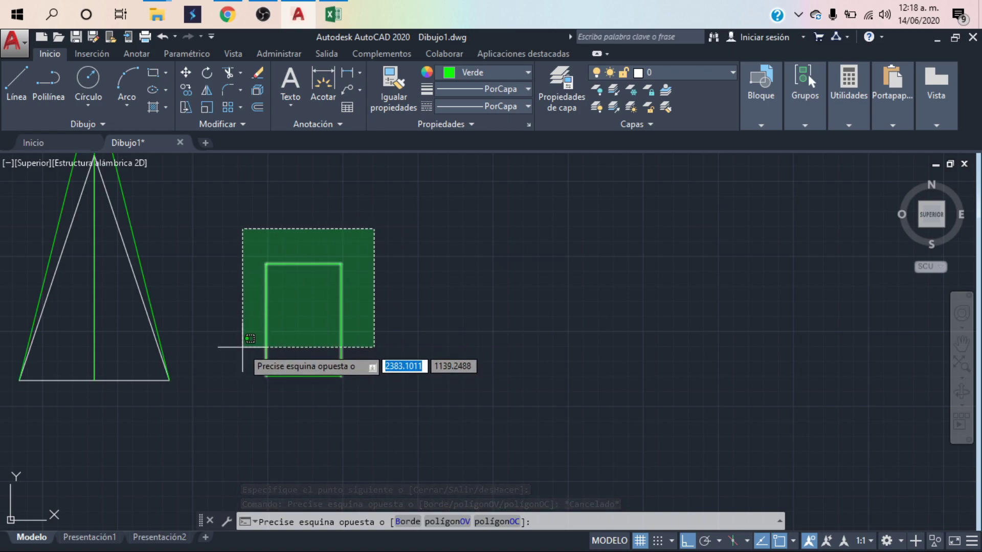
click(243, 346)
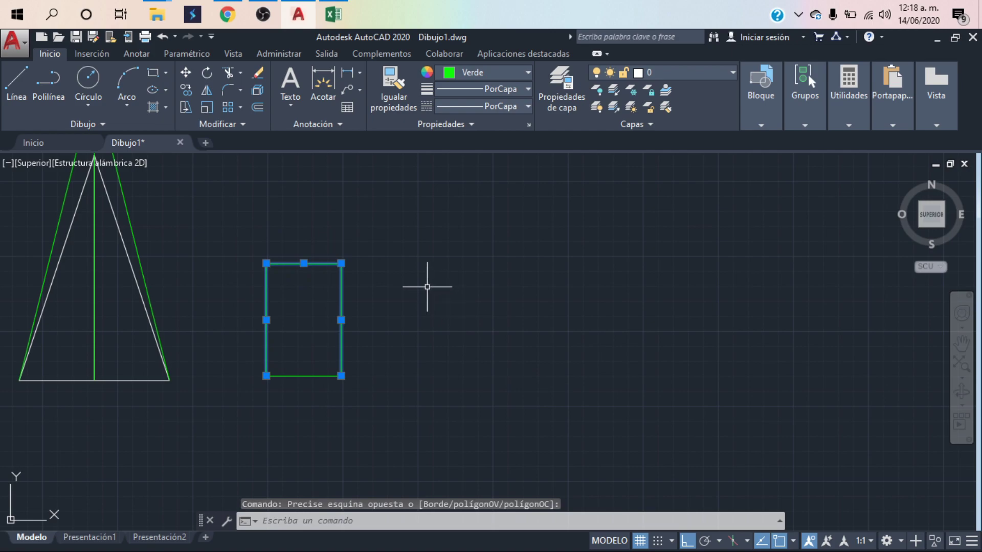
Copy the rectangle from its lower-left to its top-left corner, stacking it on the original
click(185, 90)
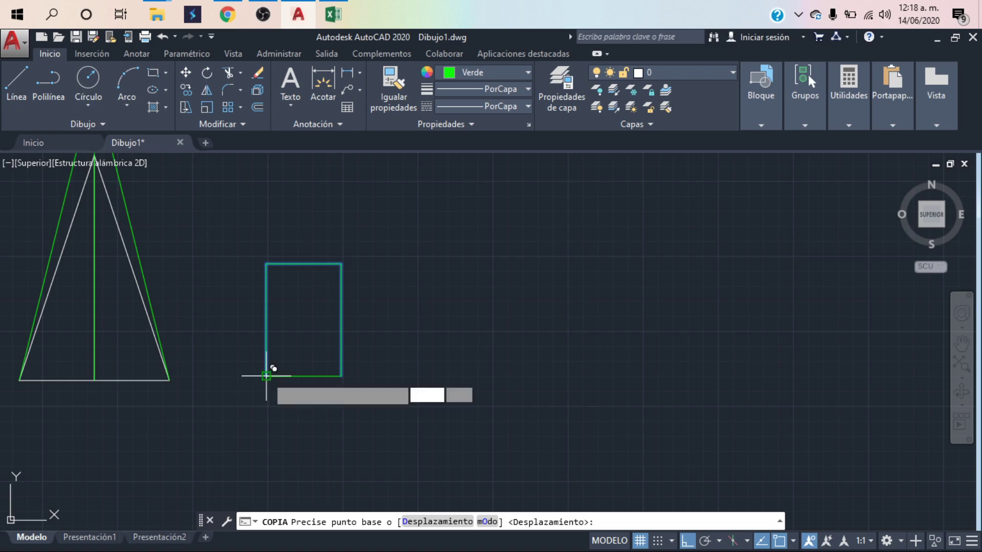
click(266, 376)
click(266, 263)
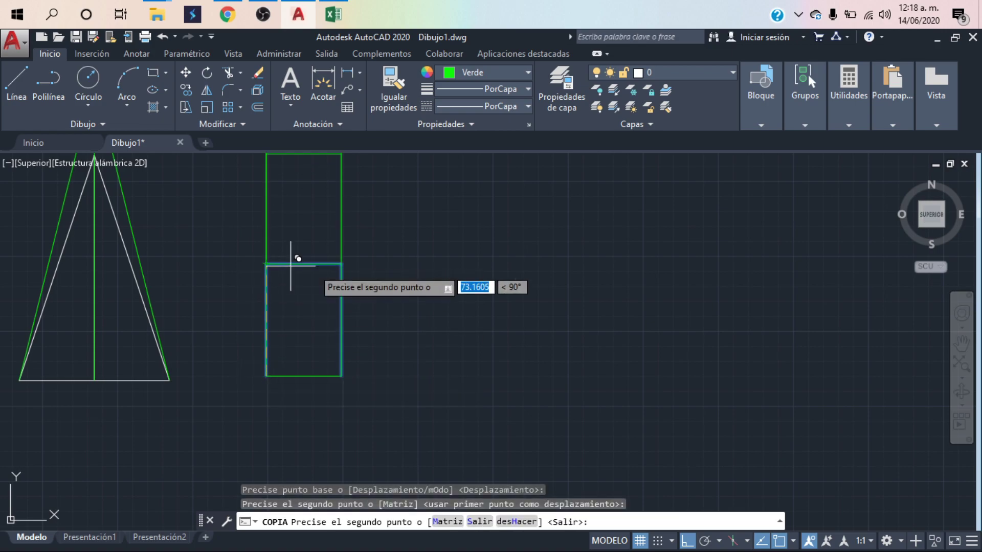
key(Return)
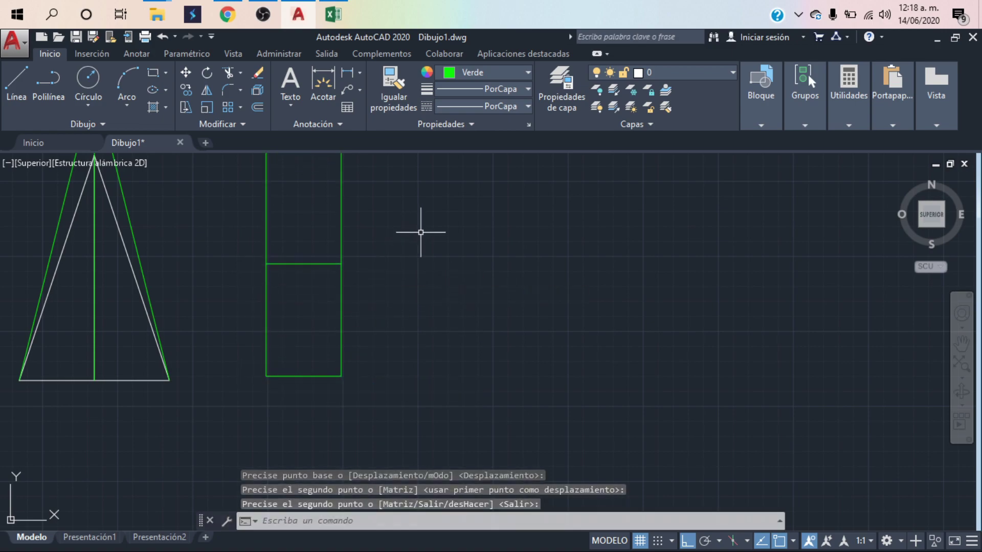
middle_drag(419, 228, 406, 258)
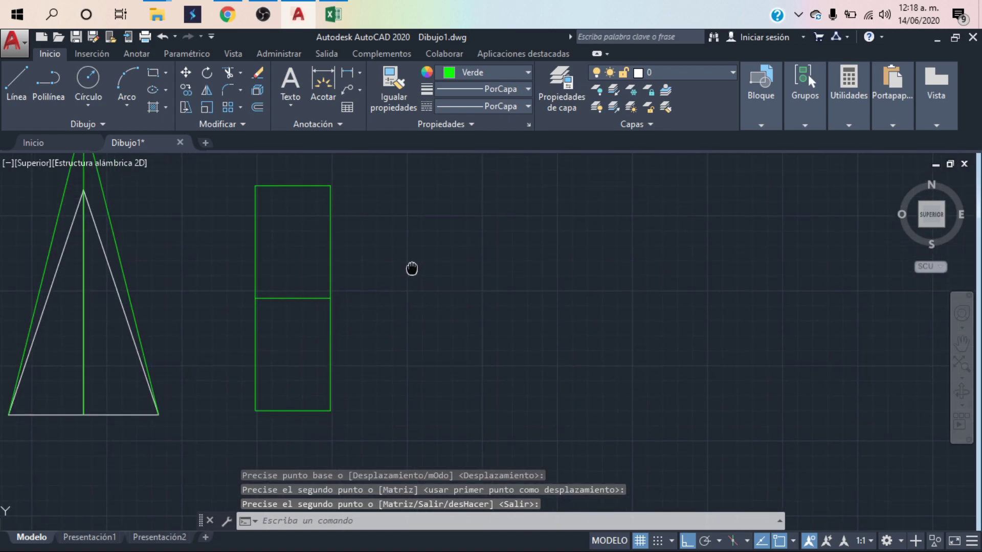
Draw diagonals from right midpoint to bottom-left corner and from top-right corner to left midpoint
click(14, 81)
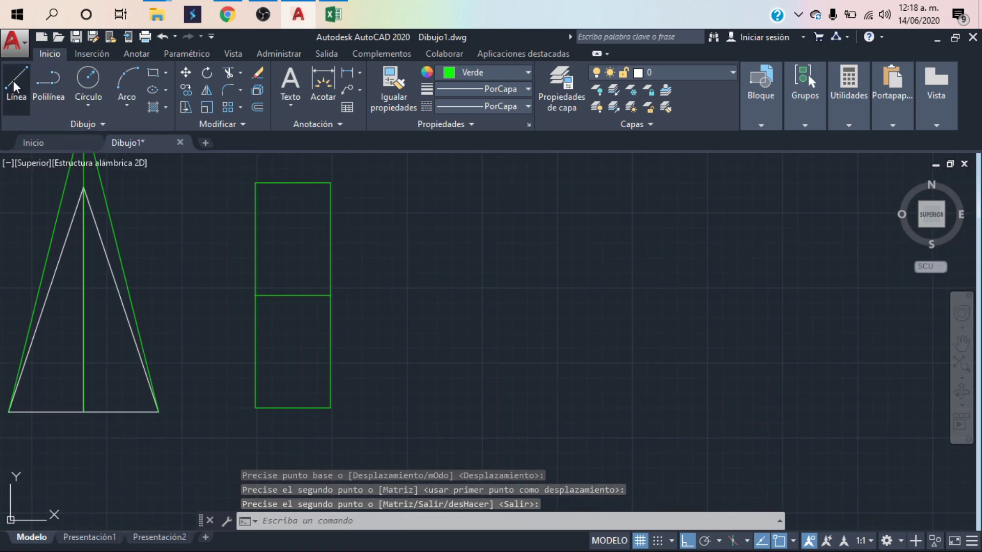
click(330, 295)
click(256, 407)
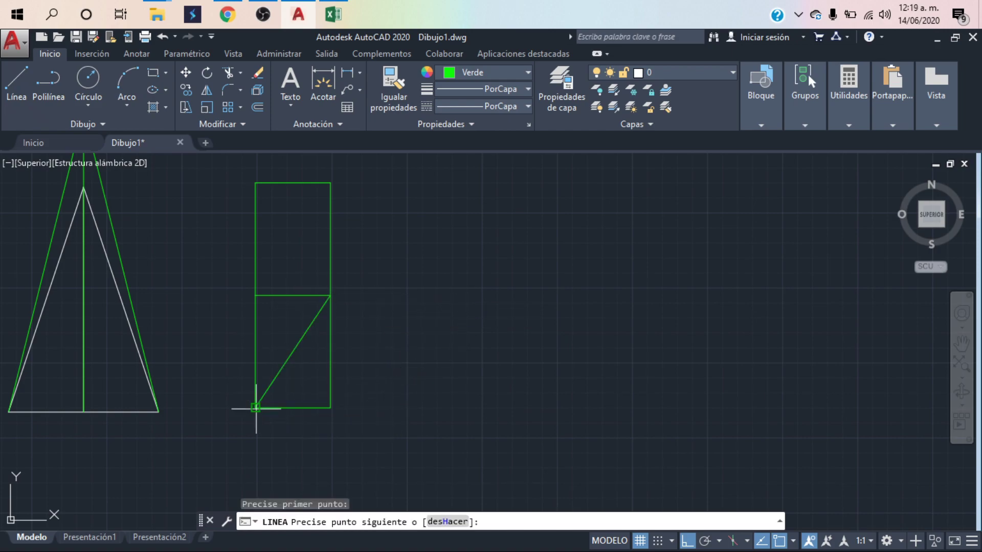
key(Return)
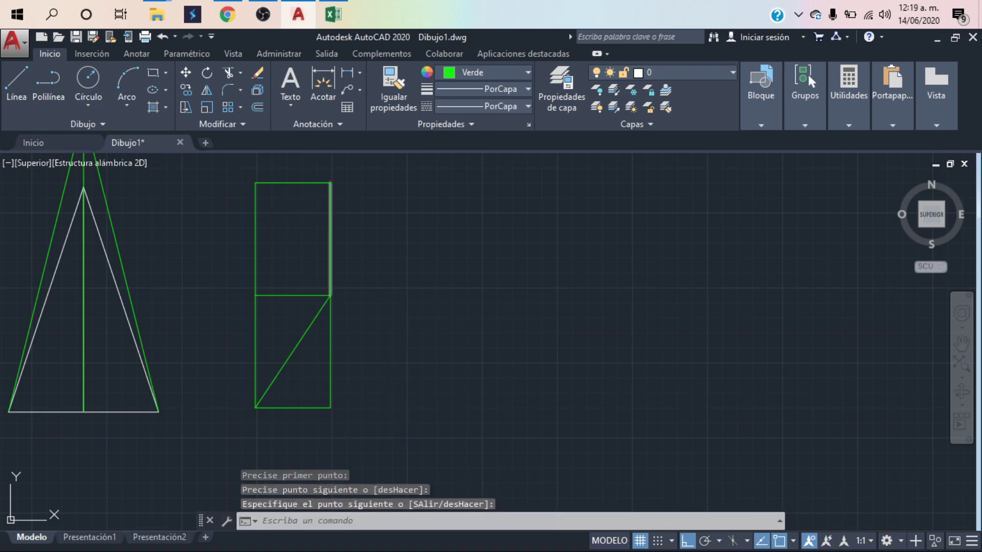
key(Return)
click(330, 183)
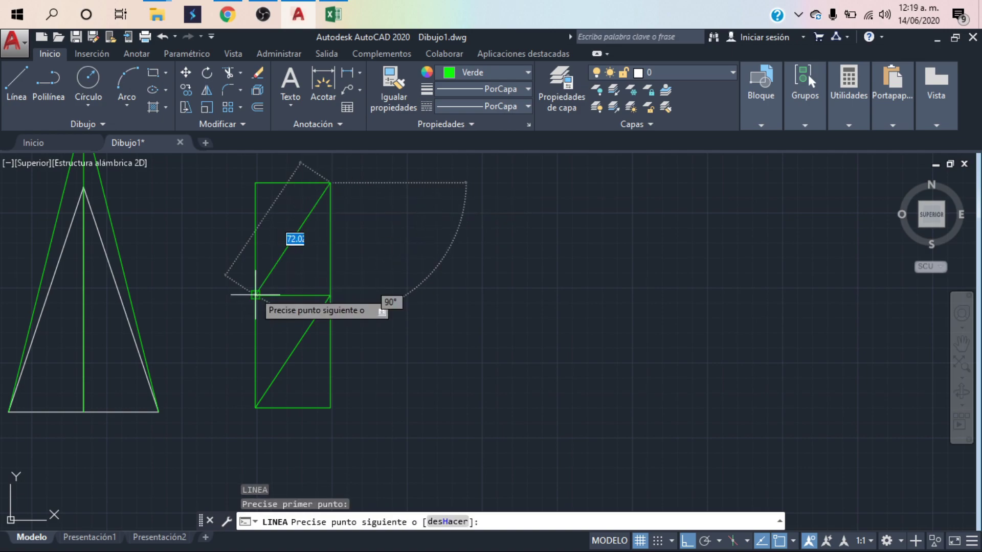
click(256, 296)
key(Return)
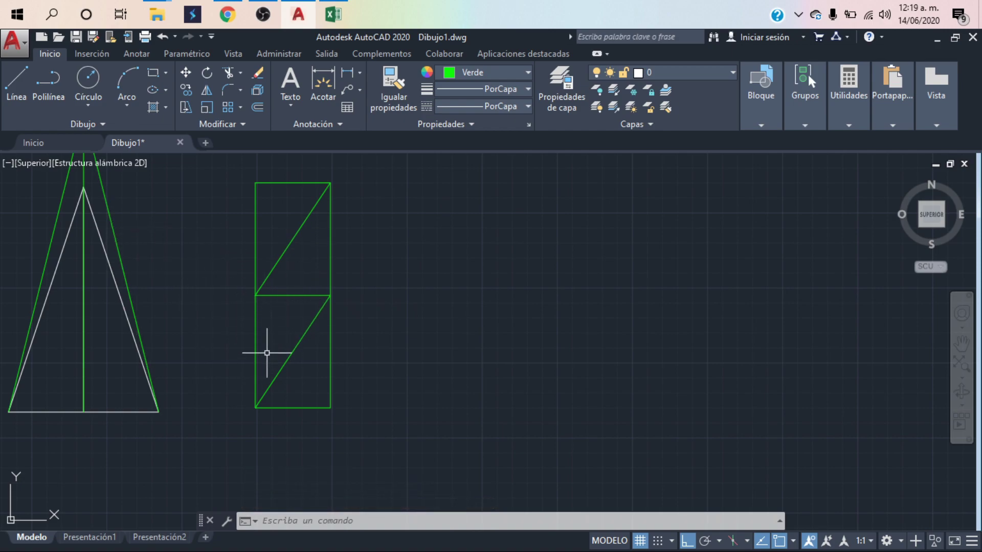
Fill the two triangles forming the diagonal band with solid blue colour 170
click(157, 109)
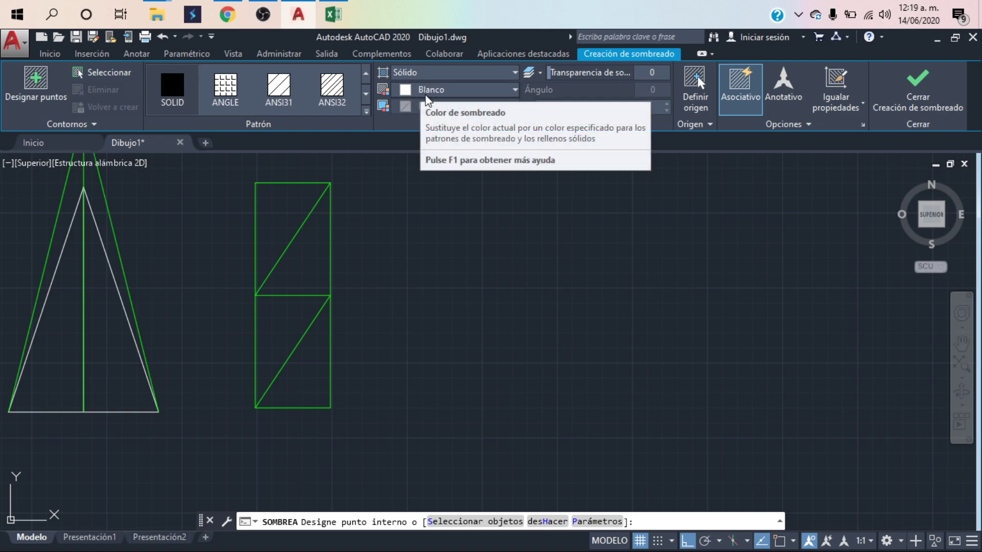
click(516, 92)
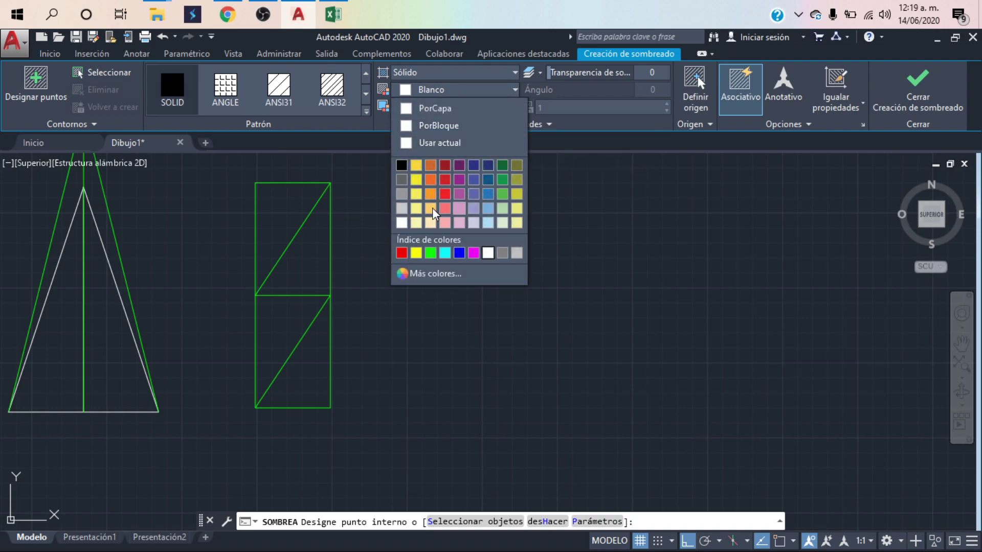
click(441, 280)
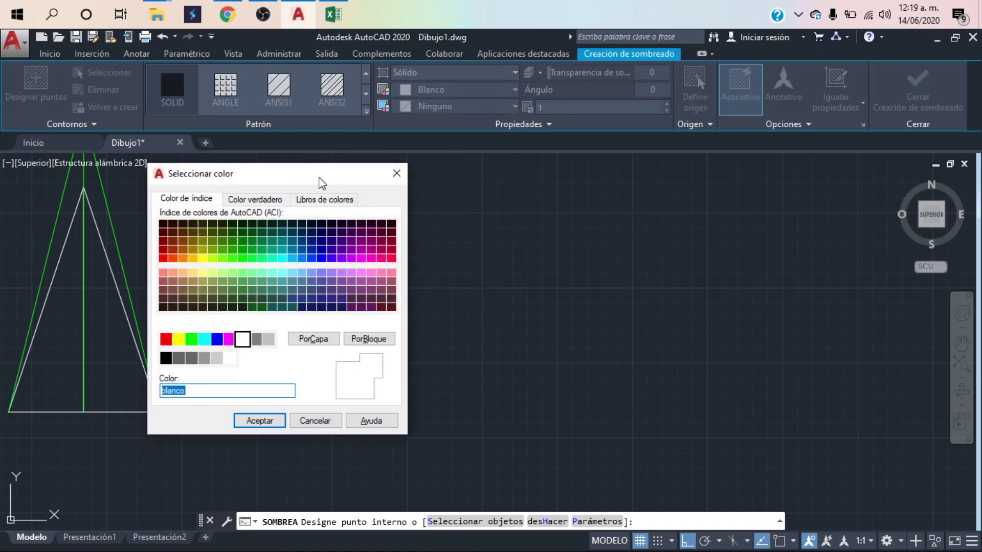
drag(321, 183, 576, 168)
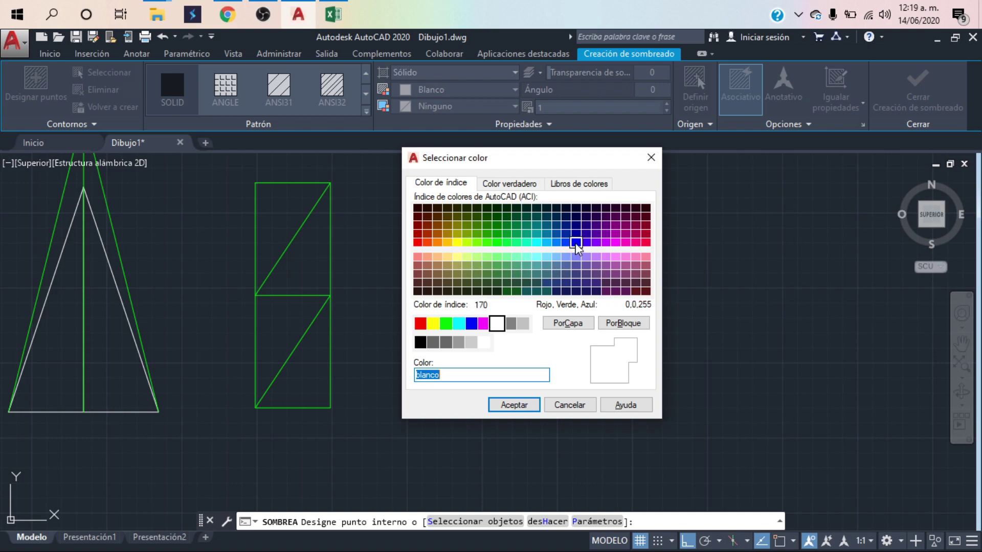
click(576, 244)
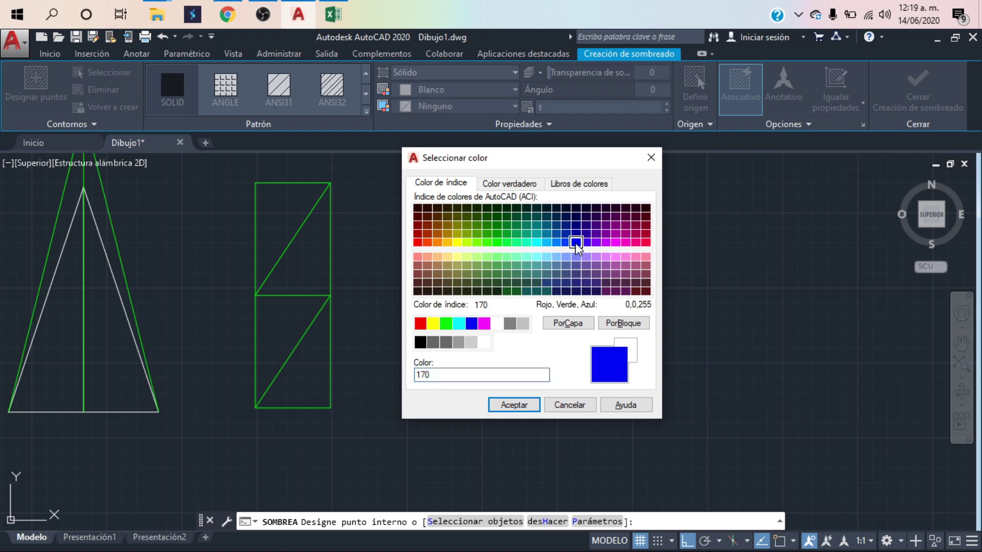
click(514, 405)
click(282, 326)
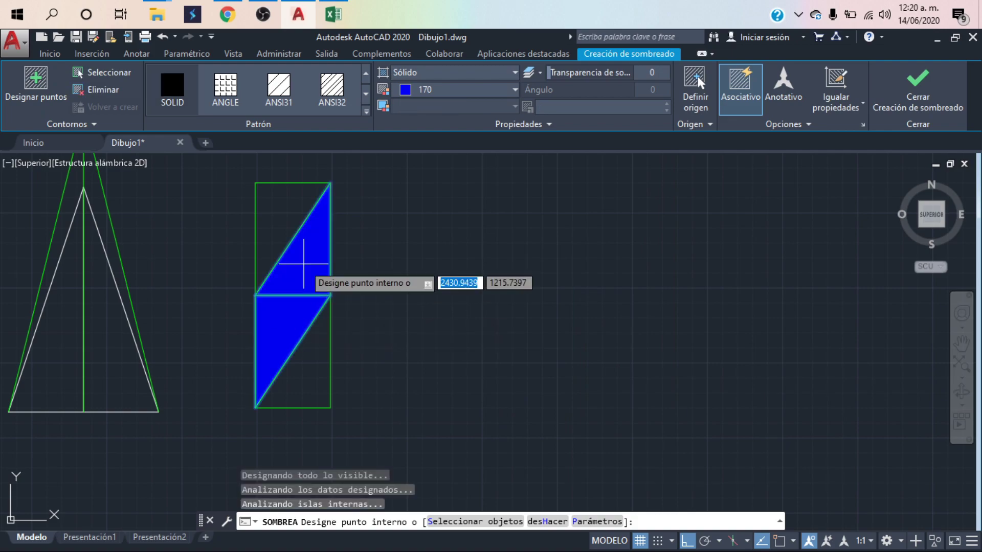
key(Return)
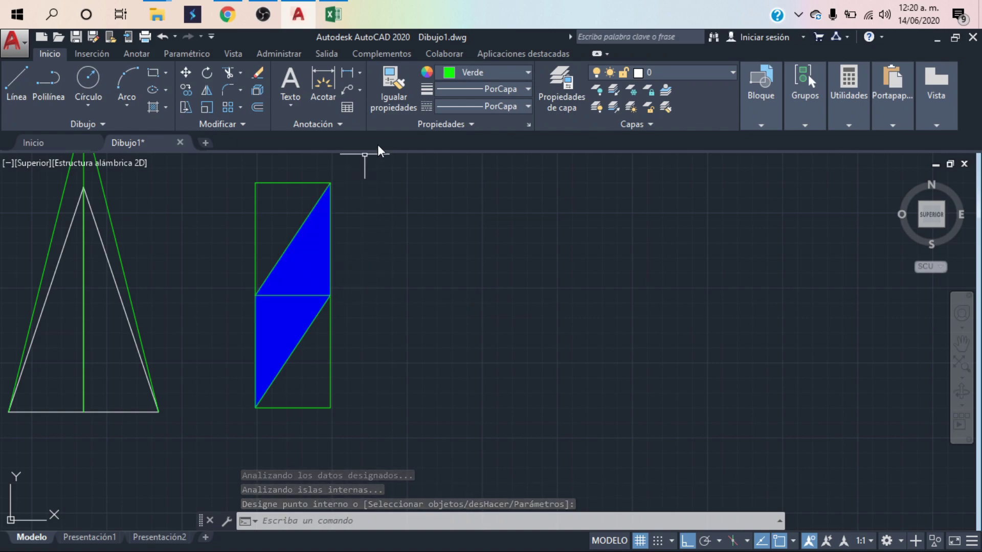
Fill the lower-right and upper-left triangles with solid white colour 255
click(151, 107)
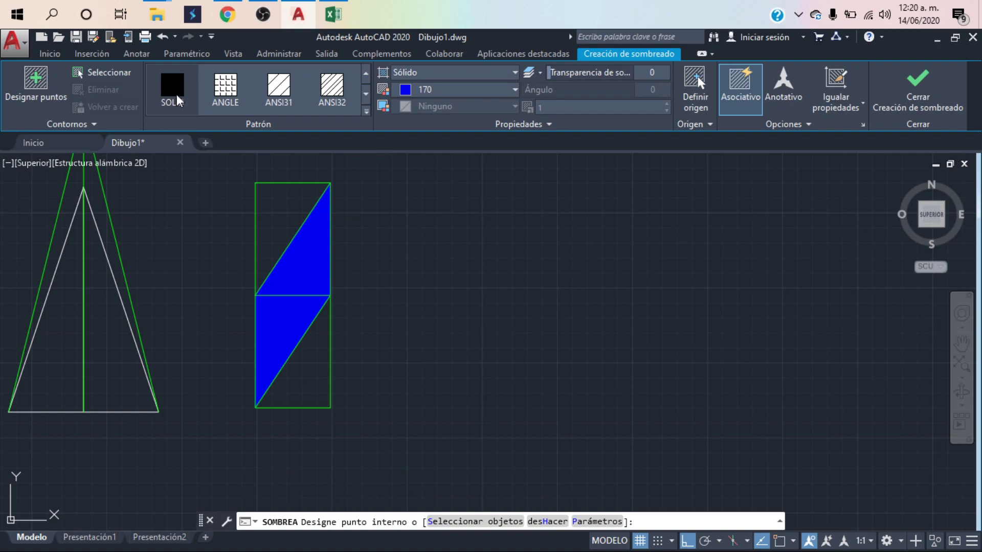
click(427, 93)
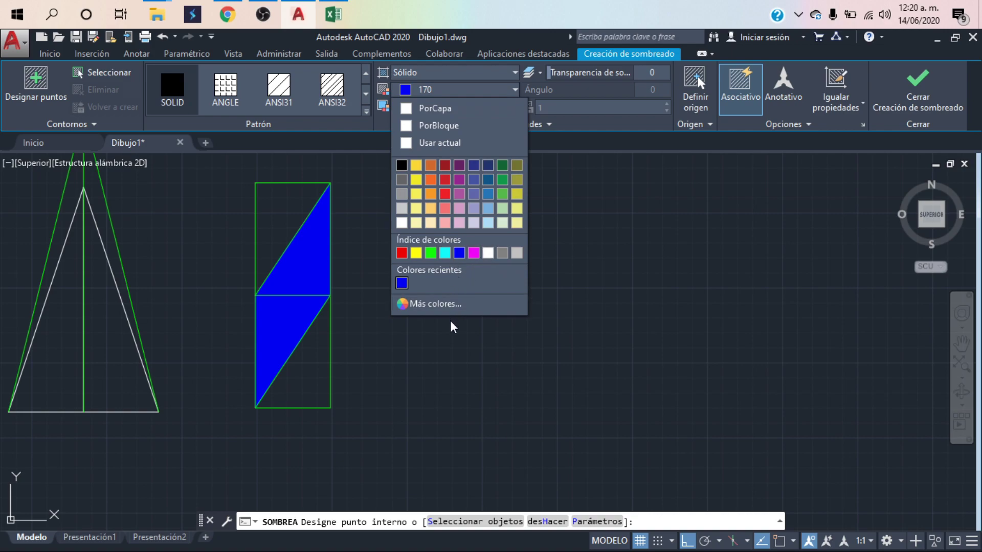
click(448, 306)
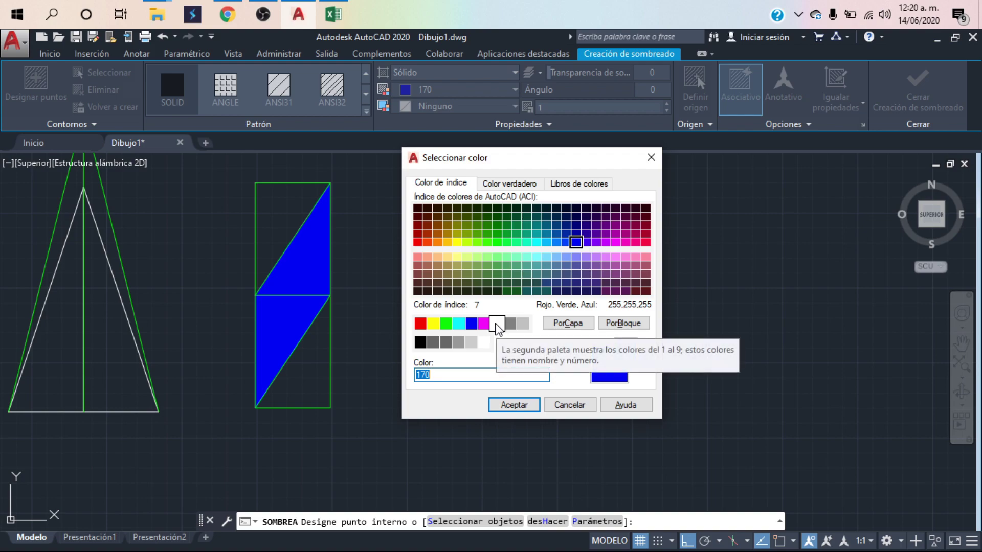
click(497, 325)
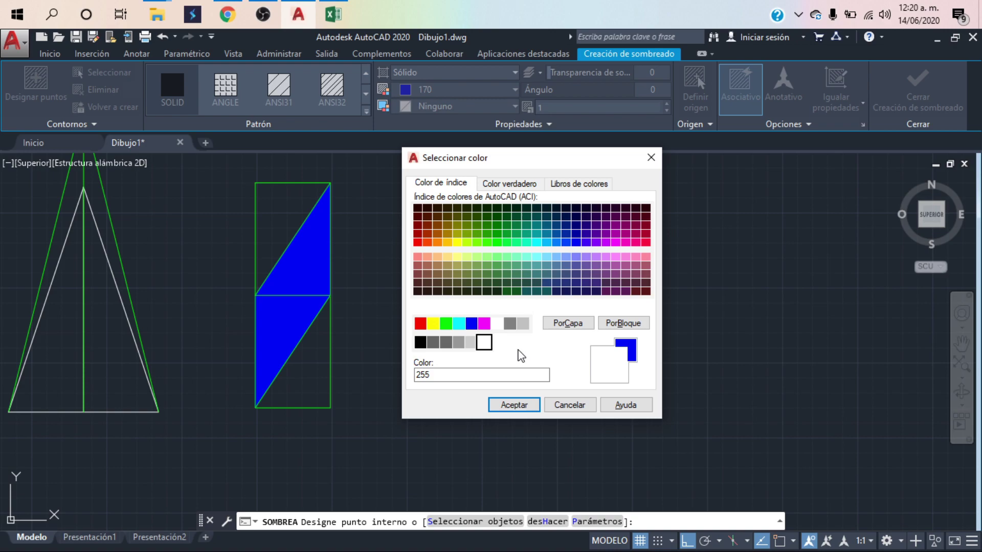
click(514, 405)
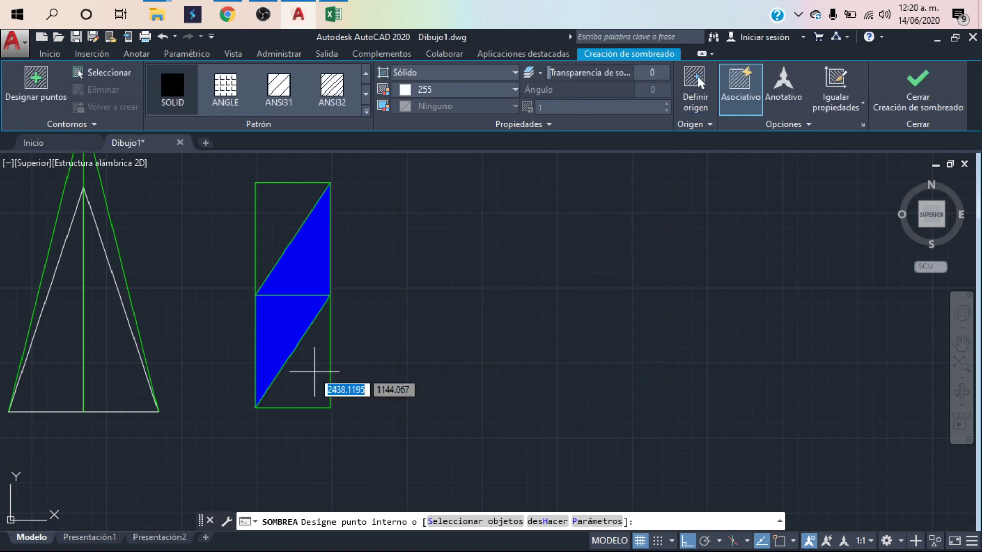
click(314, 372)
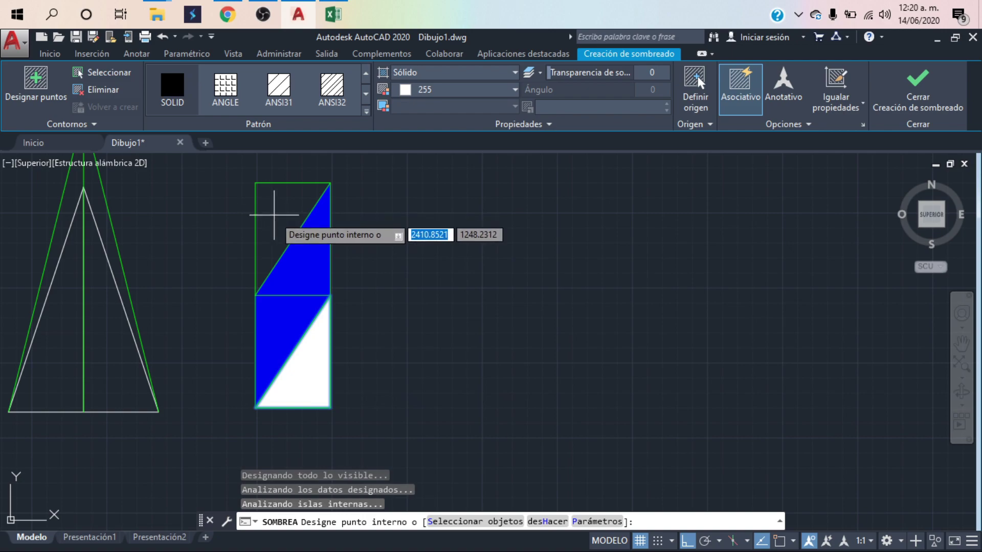
click(275, 215)
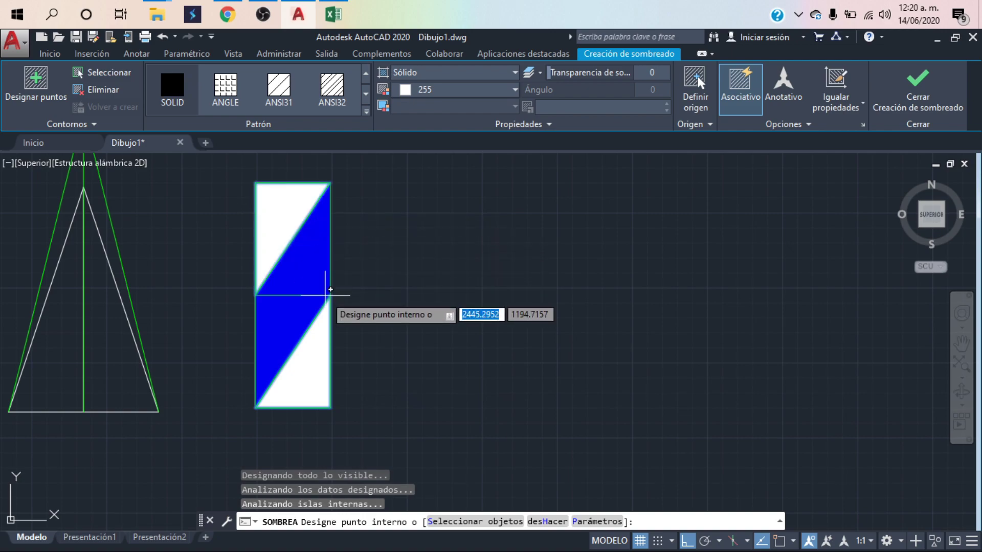
key(Return)
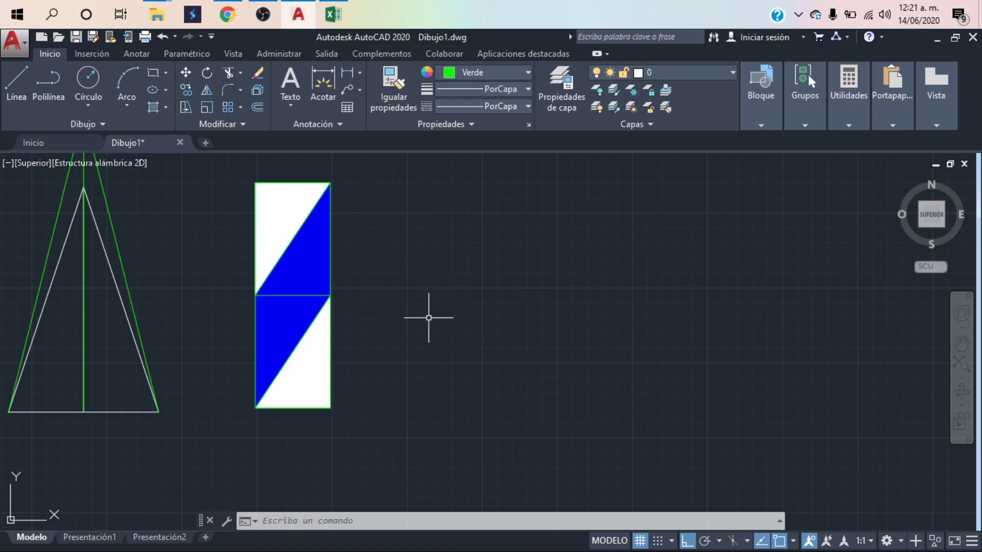
Draw a line from the blue-and-white rectangle's top-left corner to its bottom-right corner
click(14, 79)
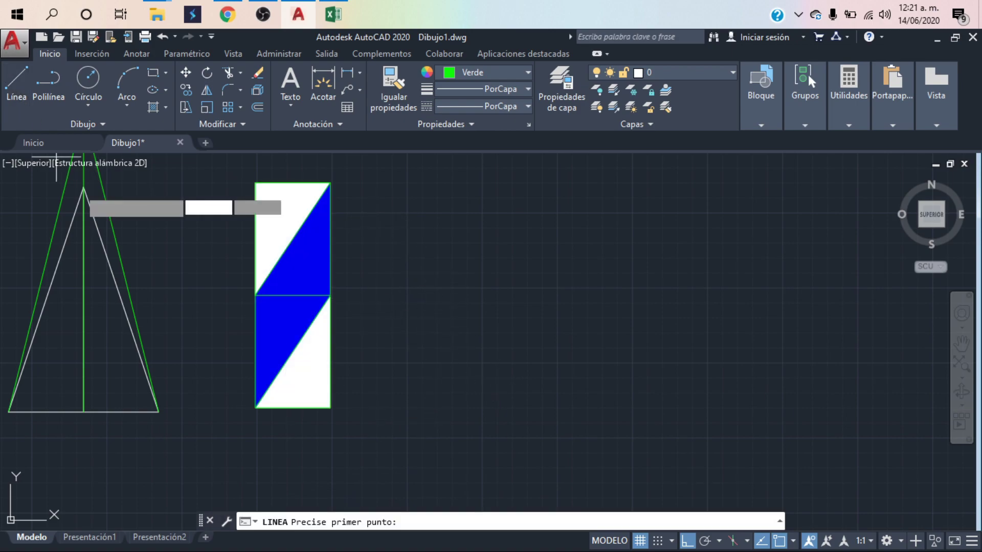
click(256, 182)
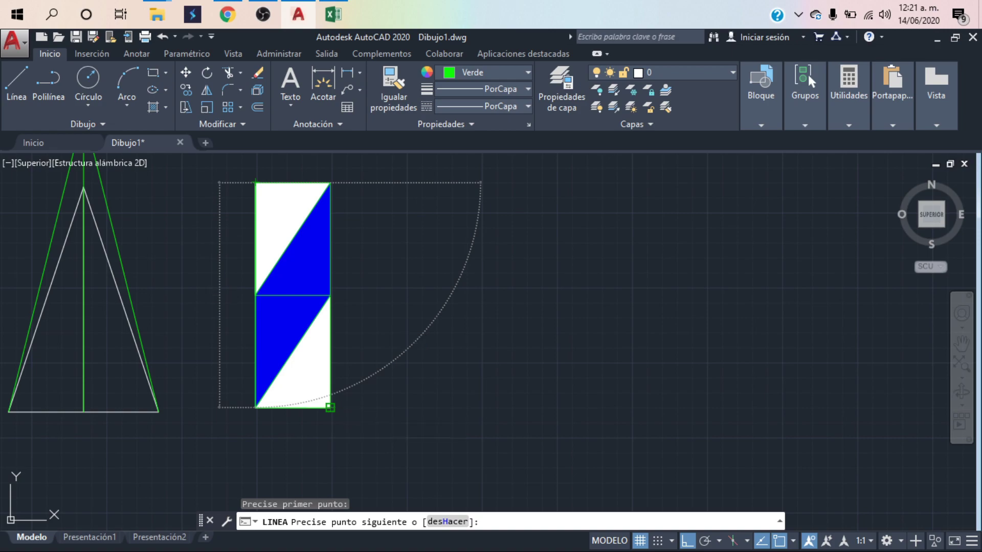
click(330, 408)
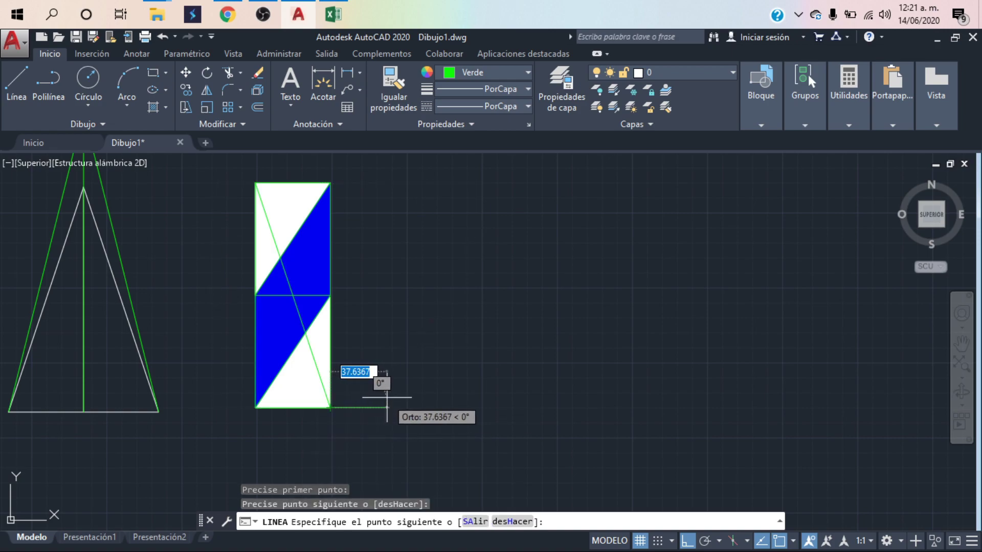
key(Return)
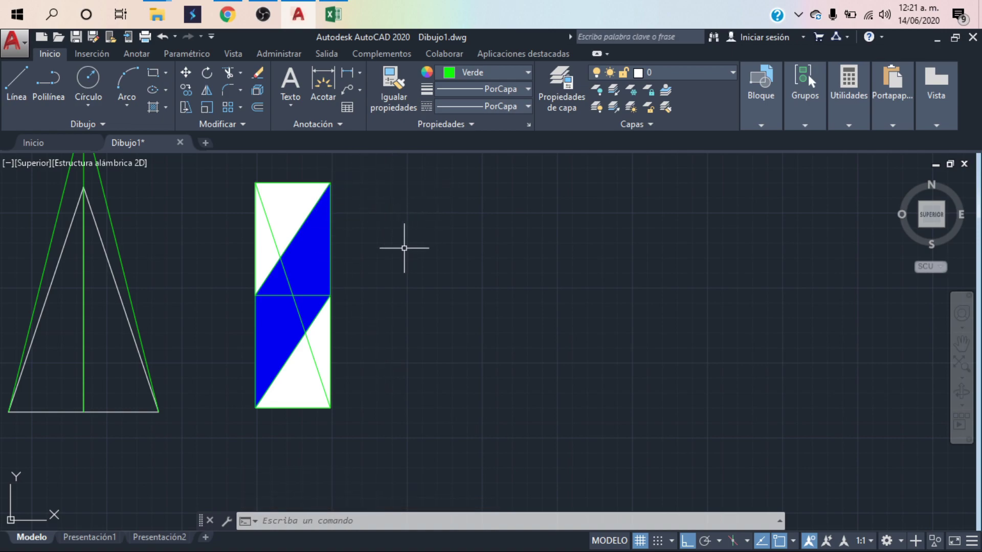
Copy the hatched rectangle and diagonal to the right, using its top-right corner as base
click(367, 175)
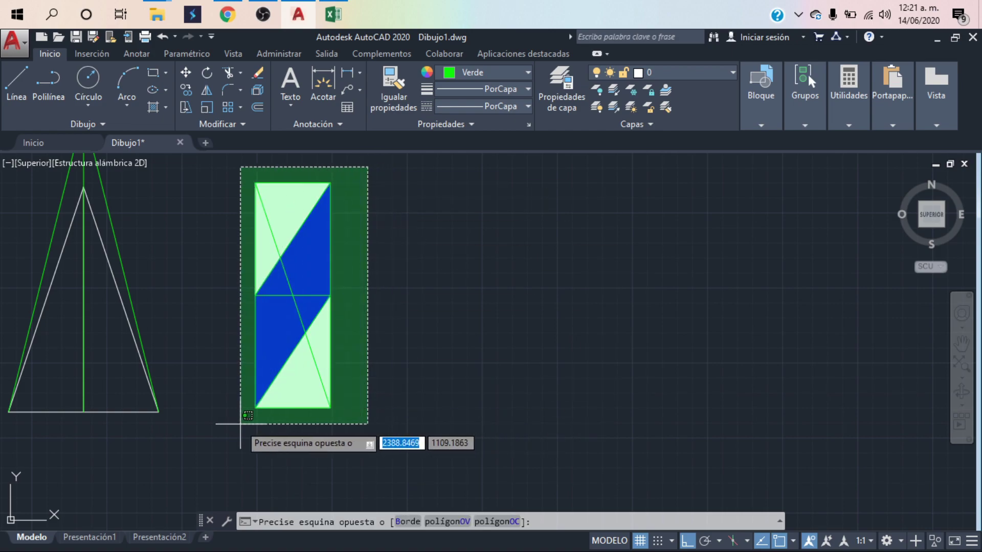
click(248, 407)
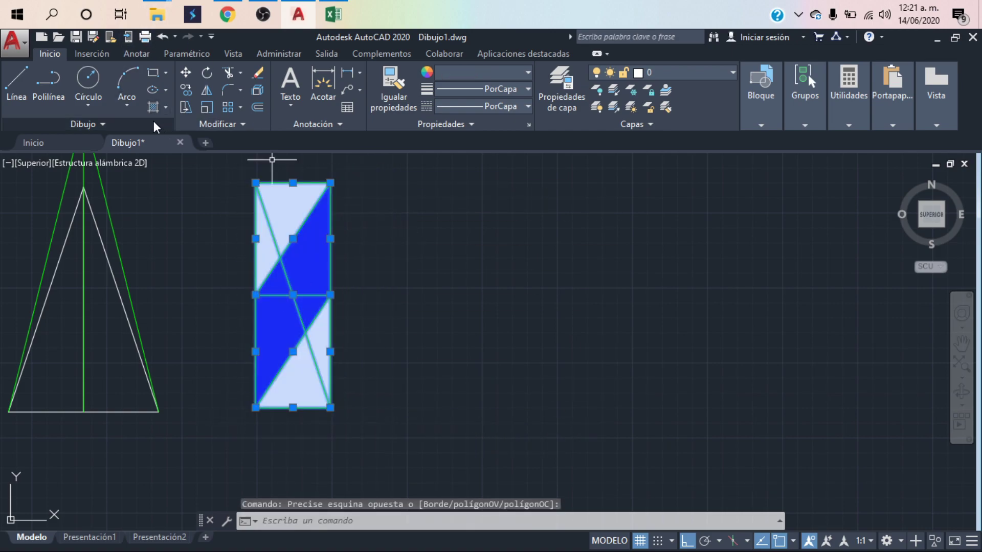
click(187, 92)
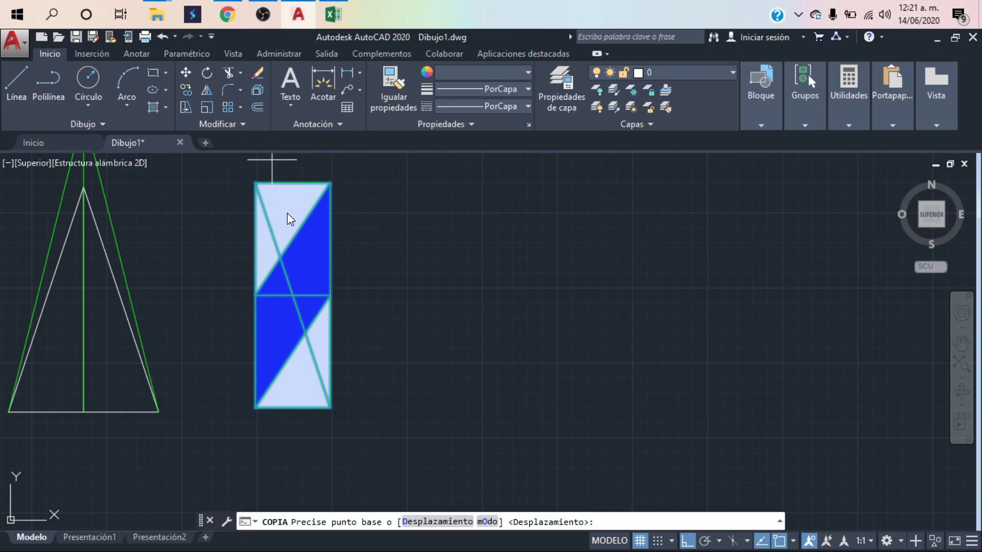
click(331, 182)
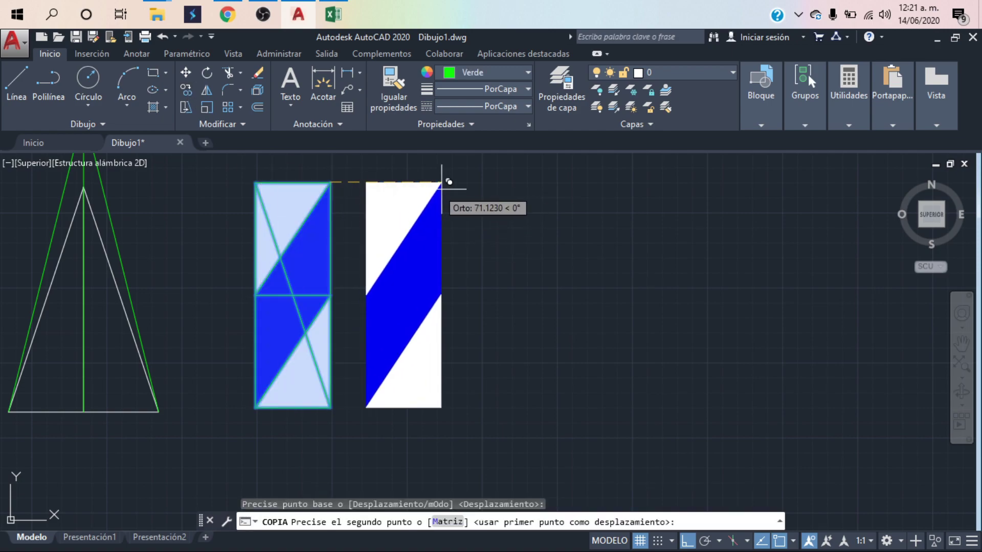
click(575, 183)
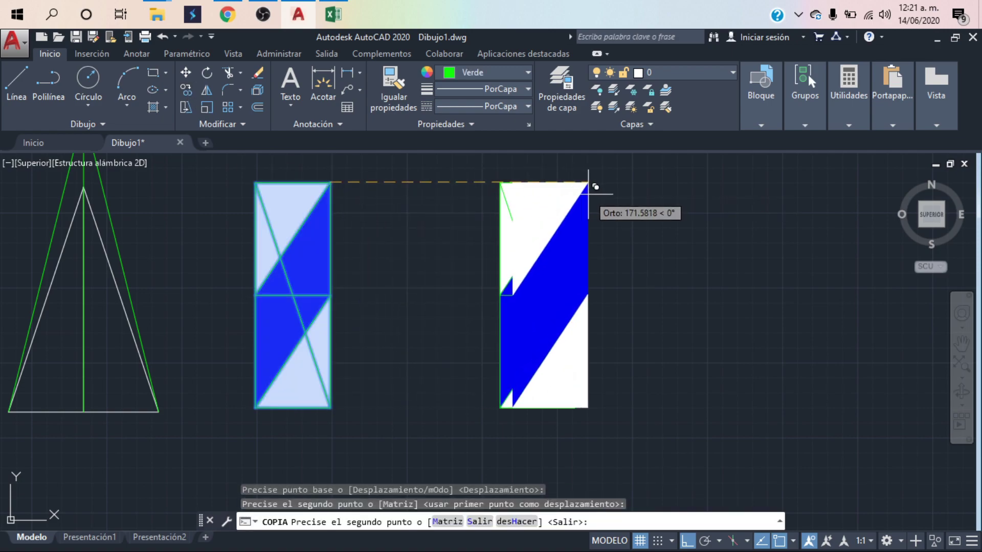
key(Escape)
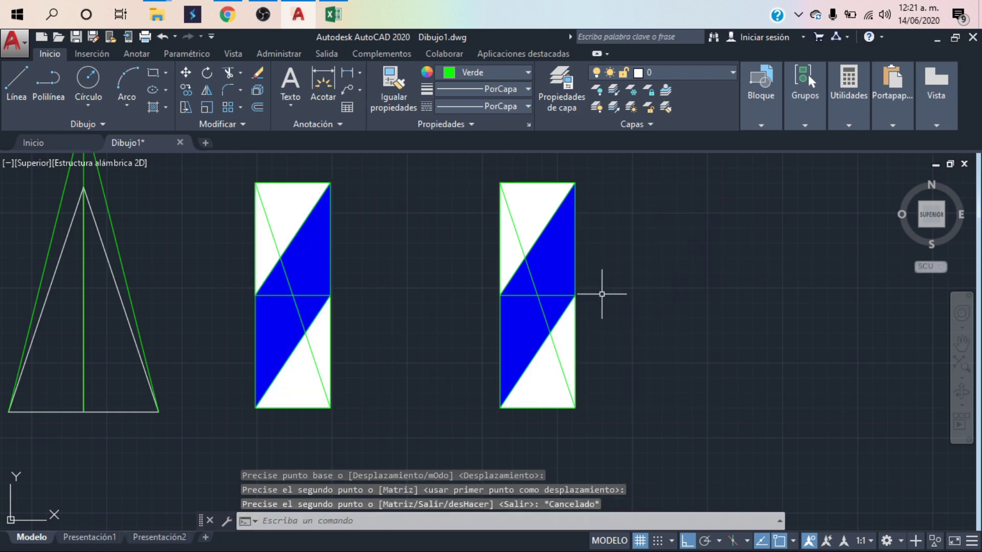
click(537, 285)
Delete the blue and white hatch fills from the copied rectangle
click(527, 203)
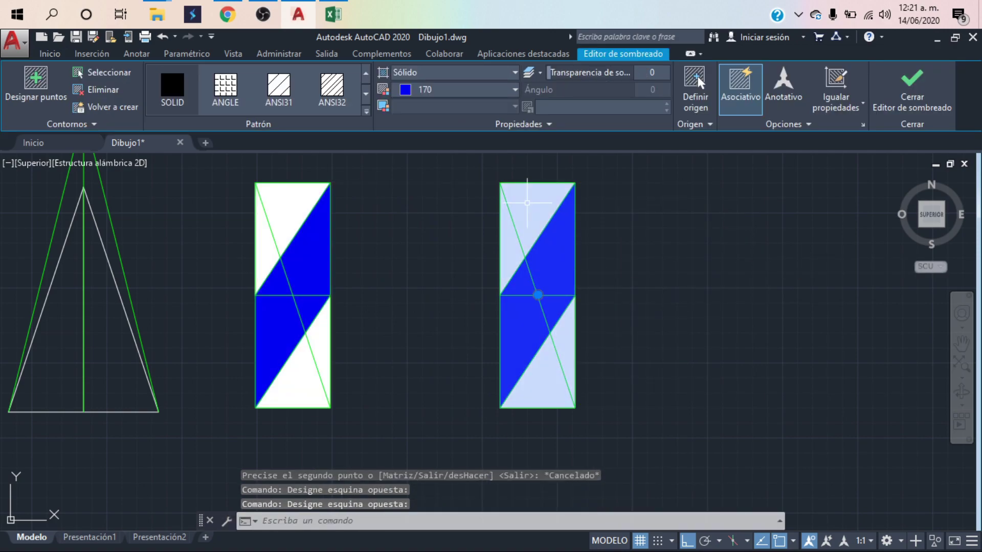
click(551, 369)
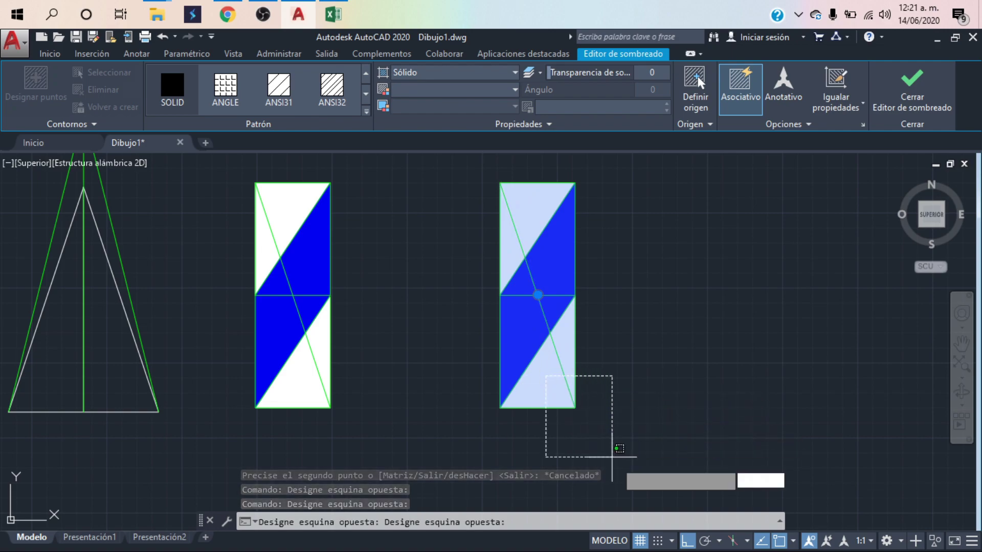
click(559, 389)
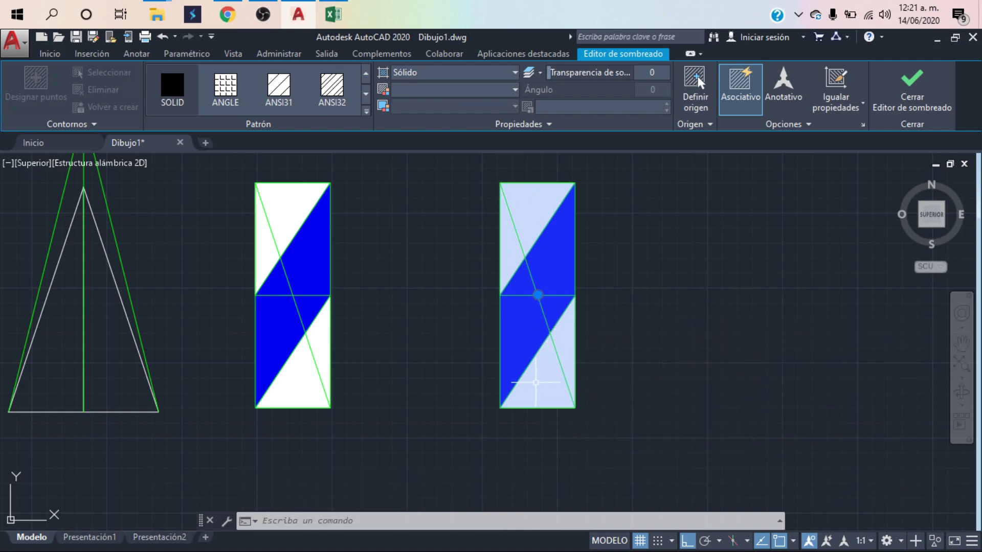
key(Delete)
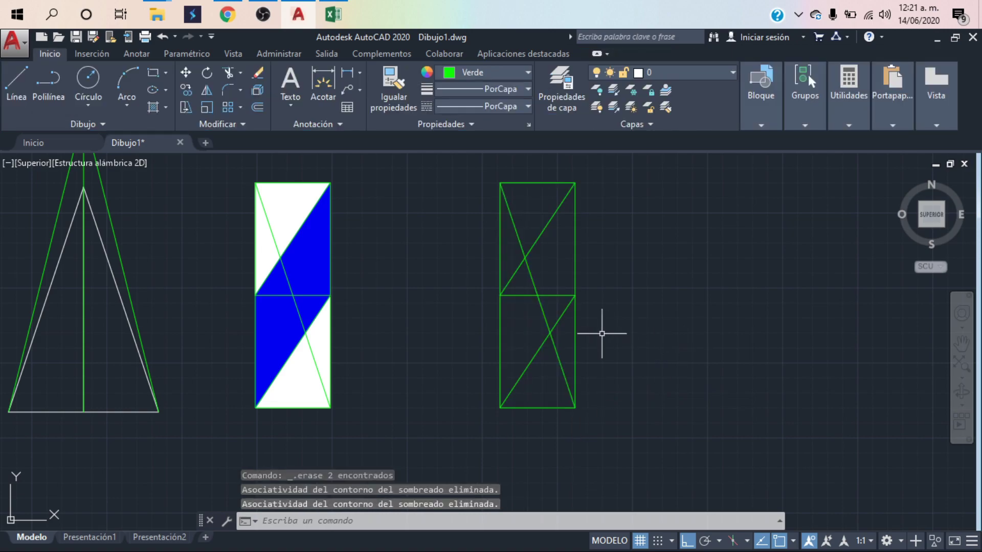
click(544, 314)
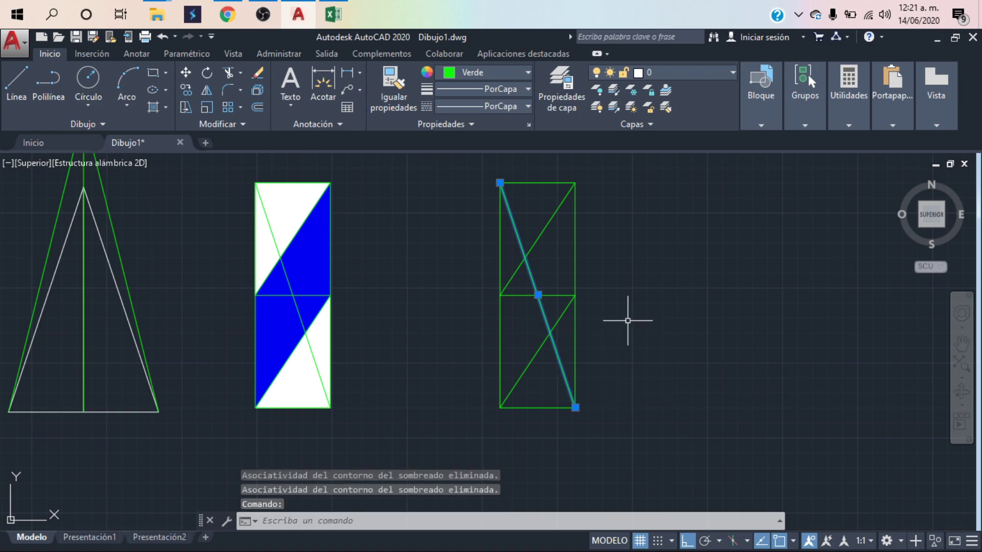
Trim away the short diagonal segments lying right of the long diagonal in the copy
click(230, 78)
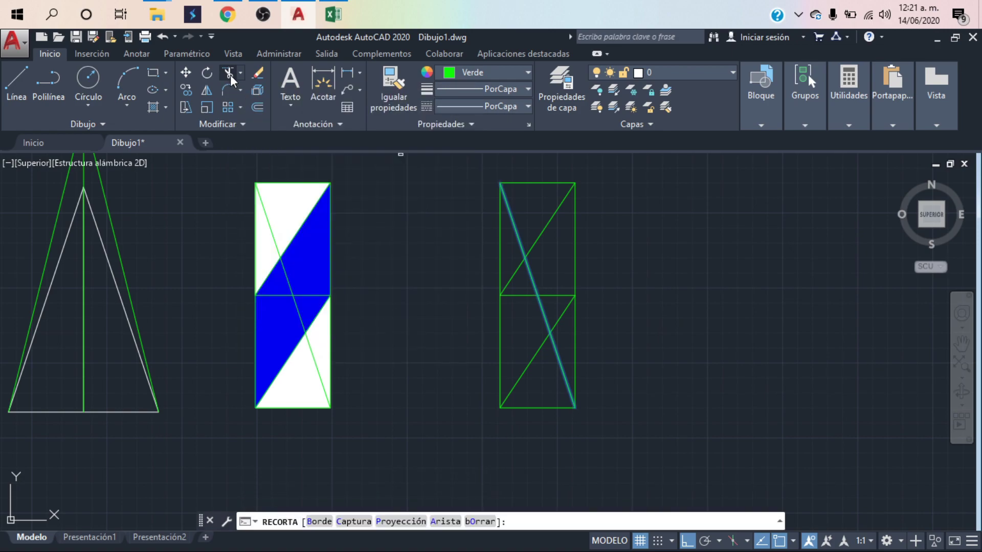
click(598, 172)
click(542, 226)
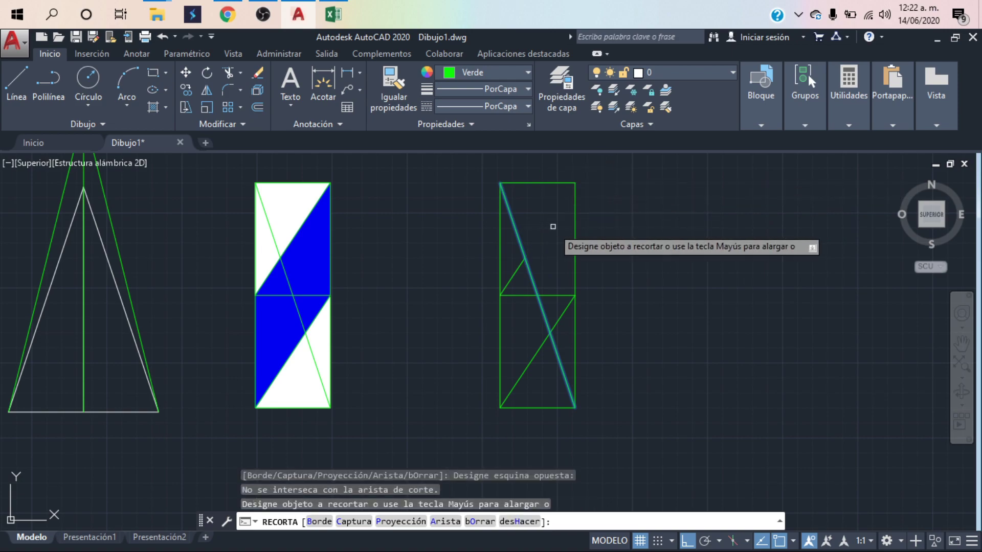
click(570, 280)
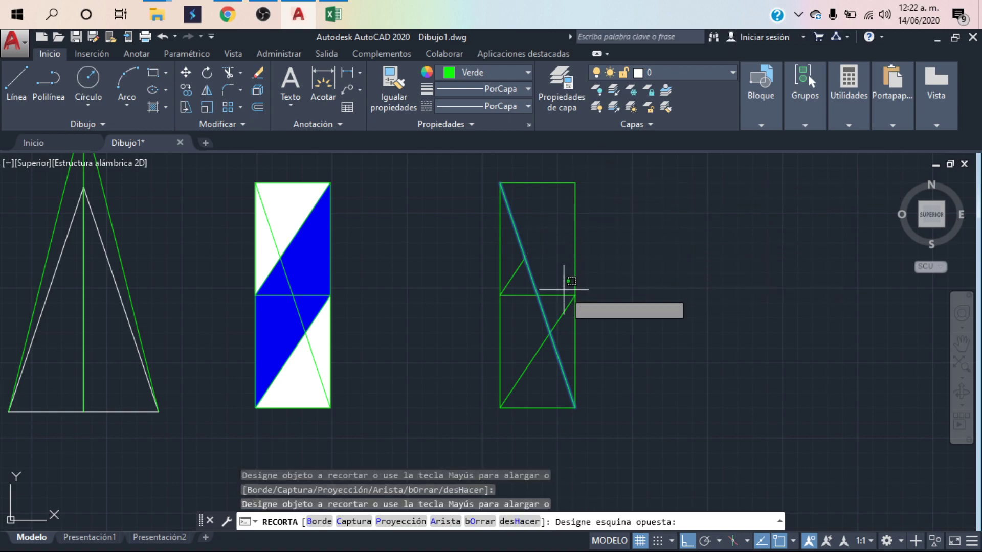
click(556, 320)
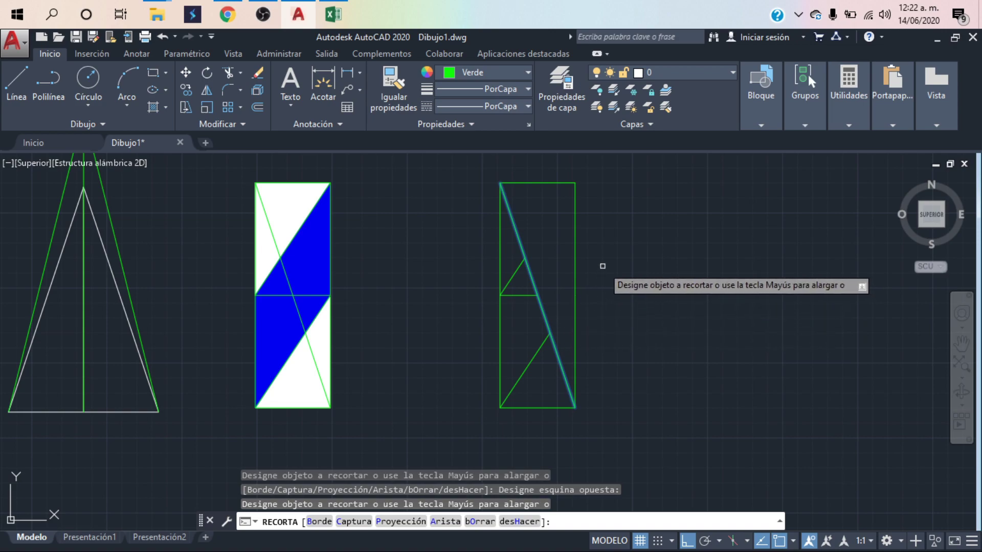
key(Escape)
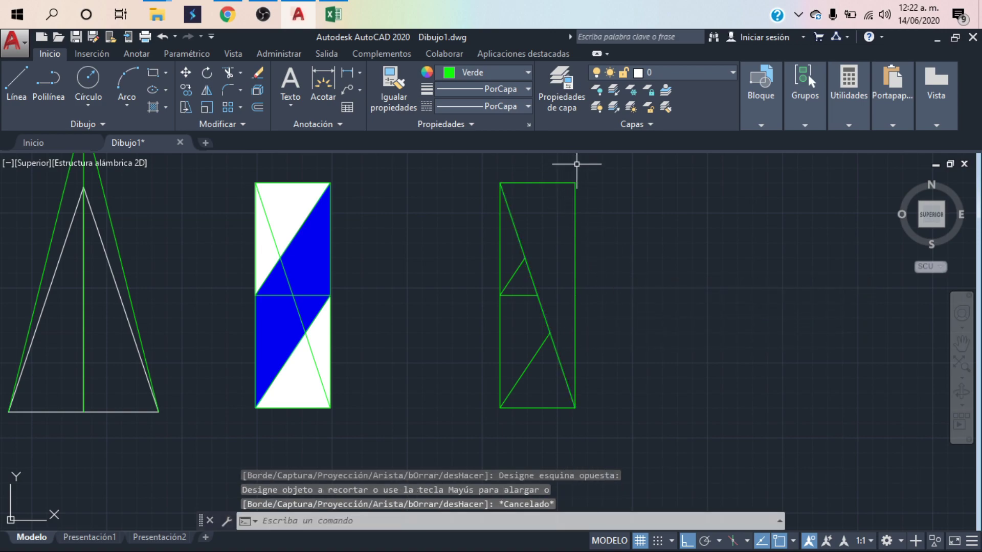
Erase the copy's leftover top edge and right side lines
click(595, 168)
click(562, 215)
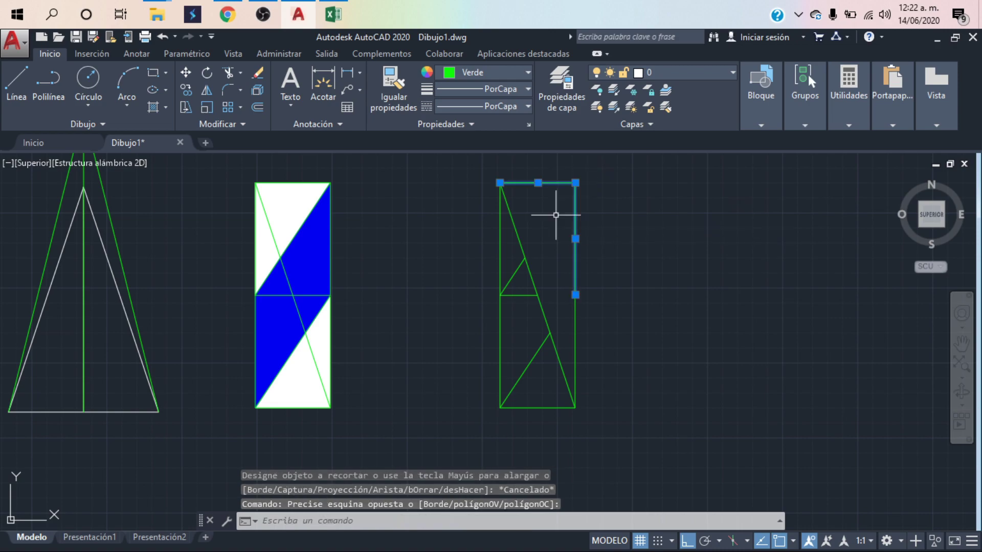
click(611, 297)
click(565, 339)
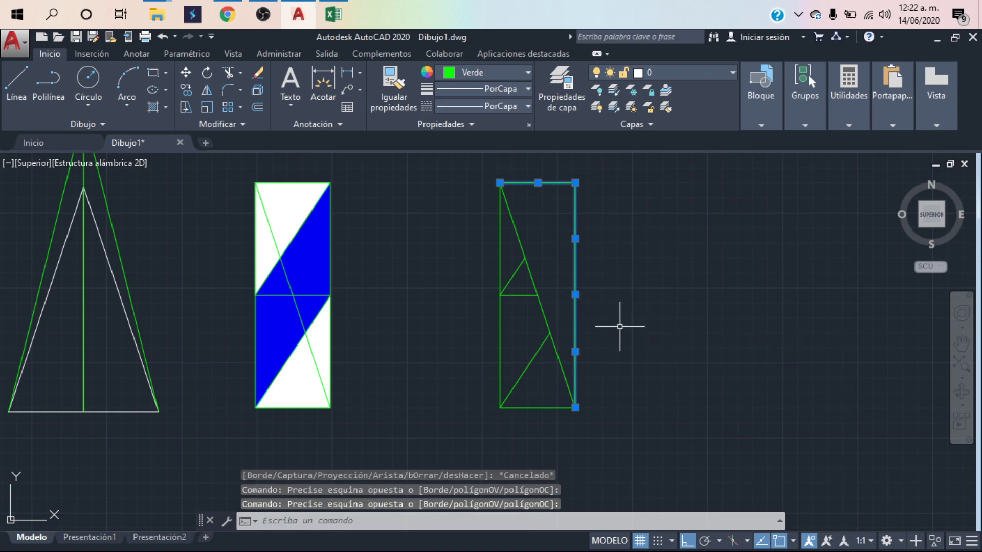
key(Delete)
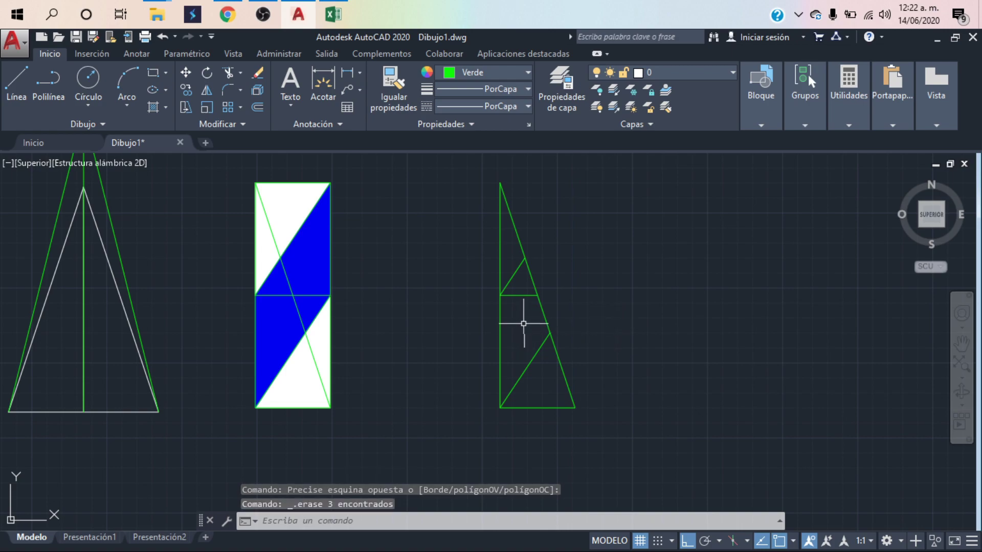
Delete the short horizontal line and recentre the view on the triangle
scroll(521, 297, up, 2)
click(522, 284)
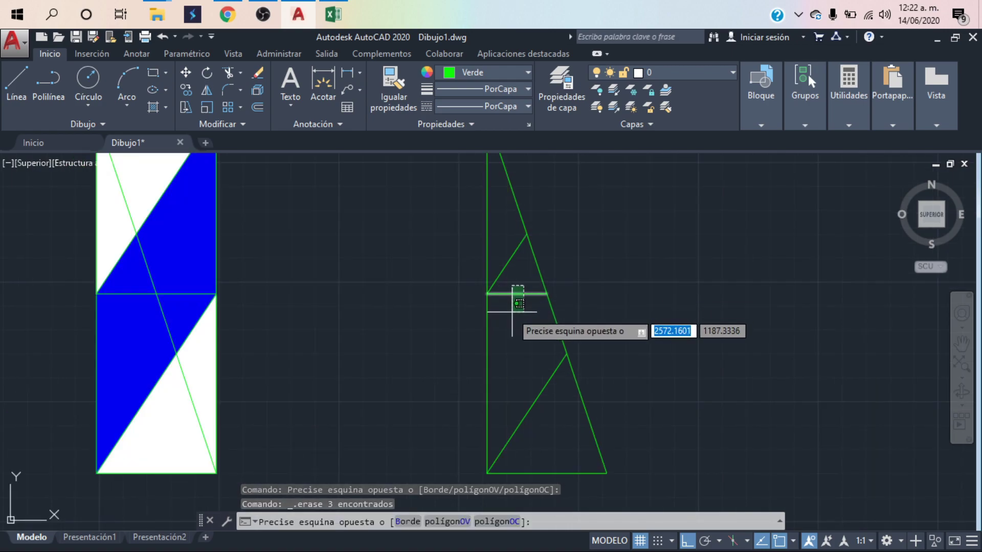
click(511, 313)
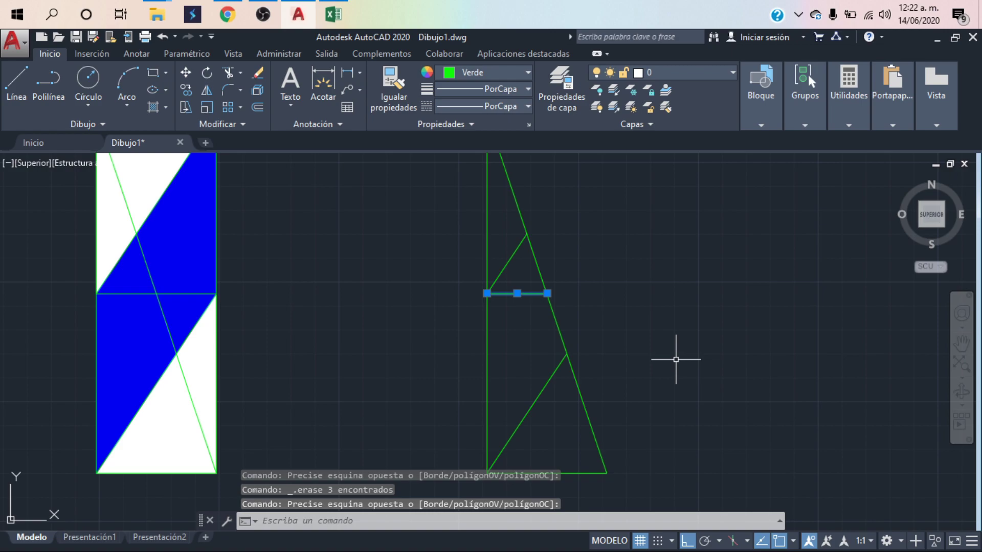
key(Delete)
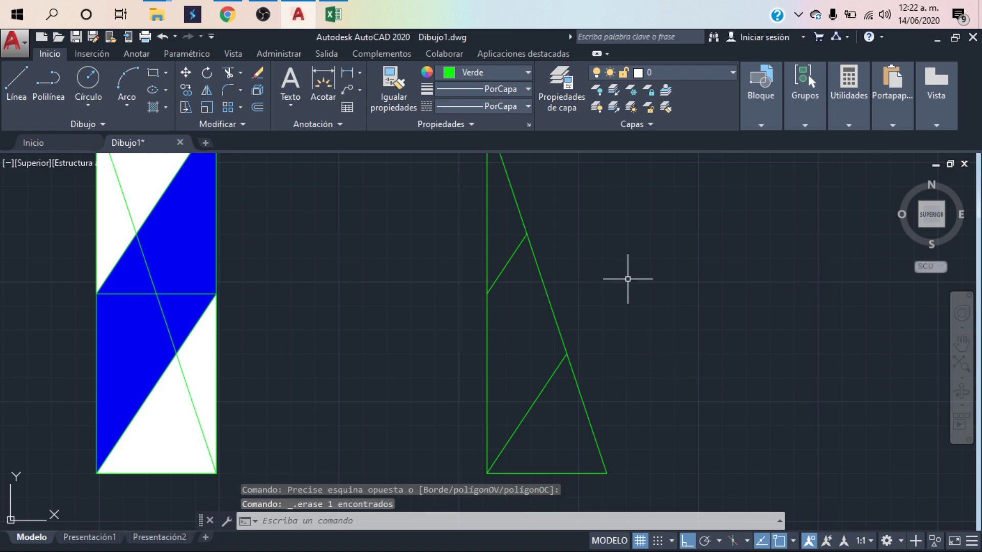
scroll(634, 317, down, 2)
middle_drag(660, 282, 531, 259)
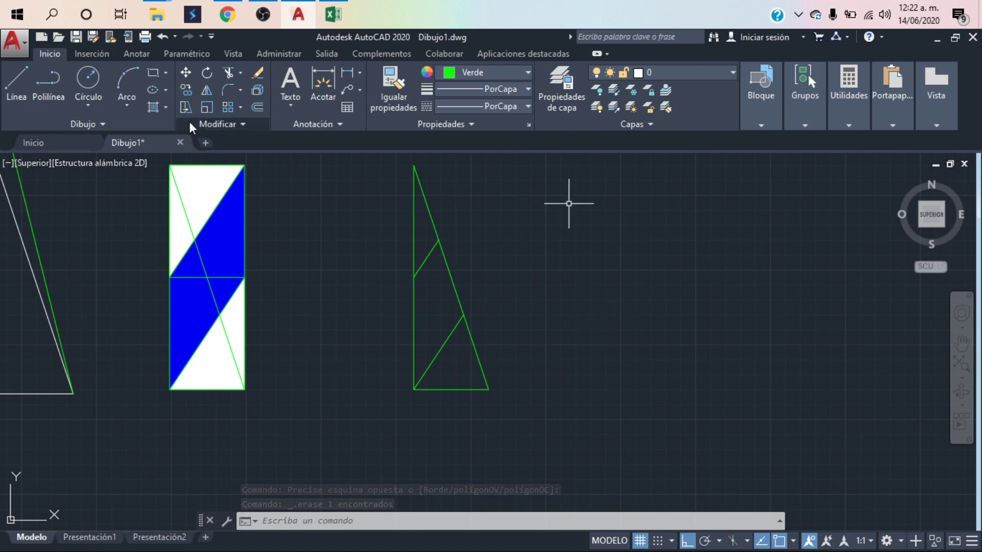
Fill the tall triangle's top and bottom pieces with solid white 255
click(152, 107)
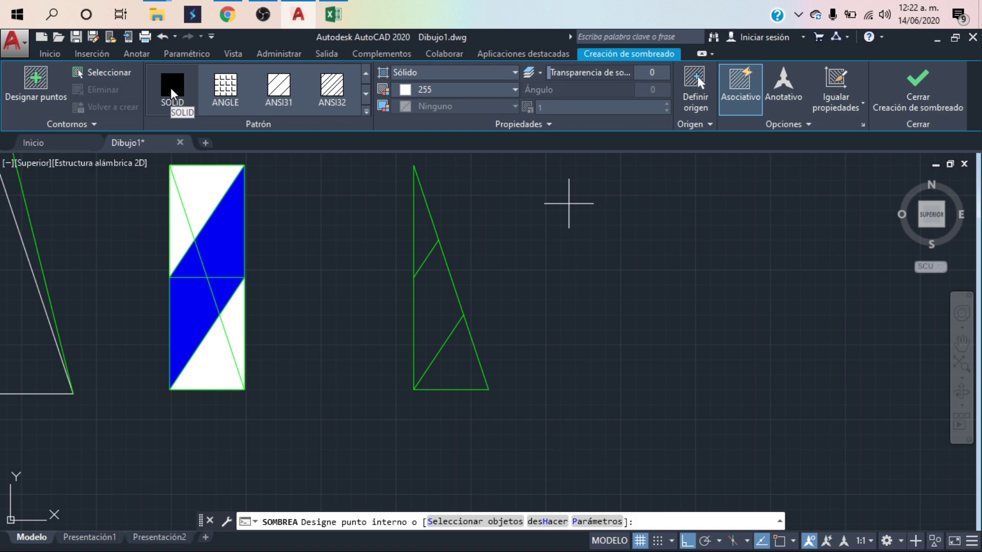
click(477, 91)
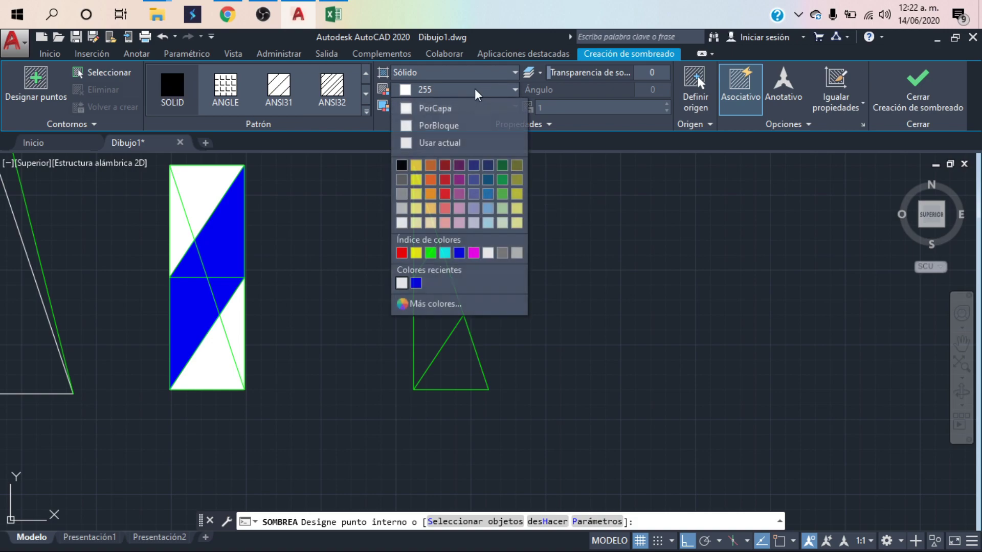
click(449, 95)
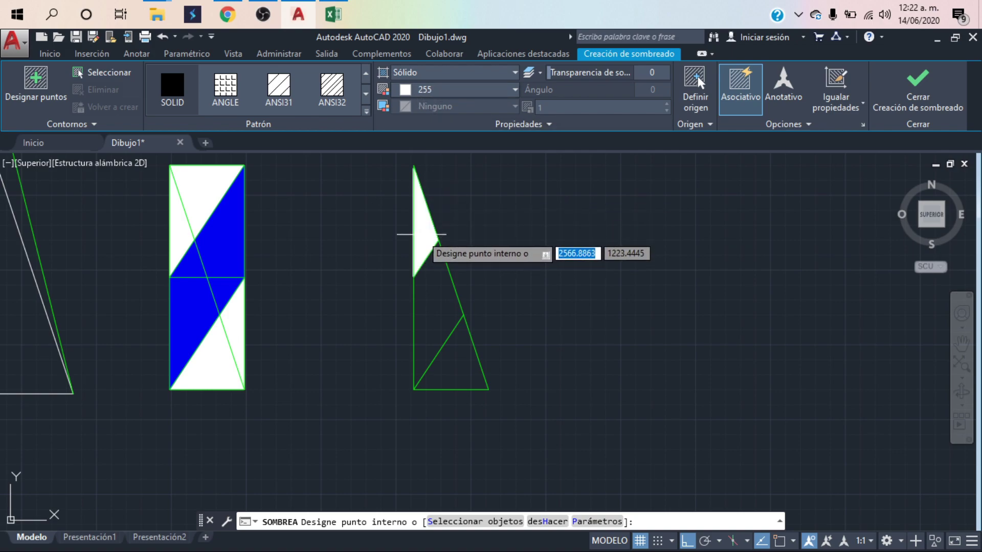
click(422, 234)
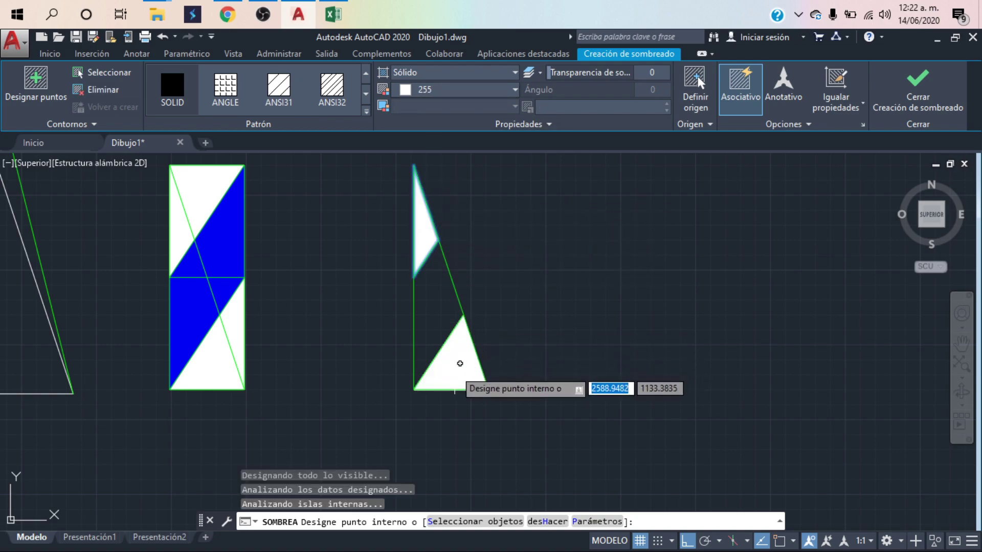
click(459, 364)
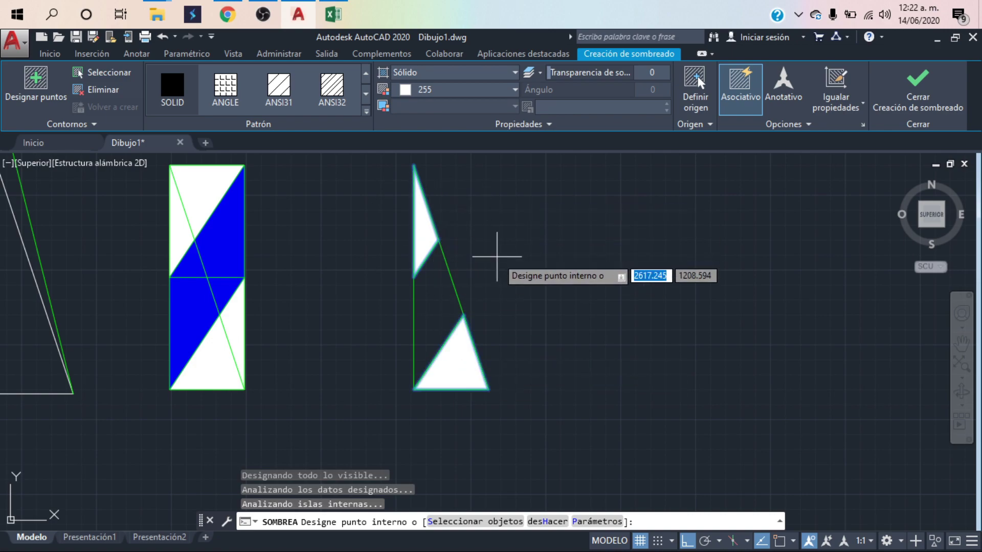
key(Return)
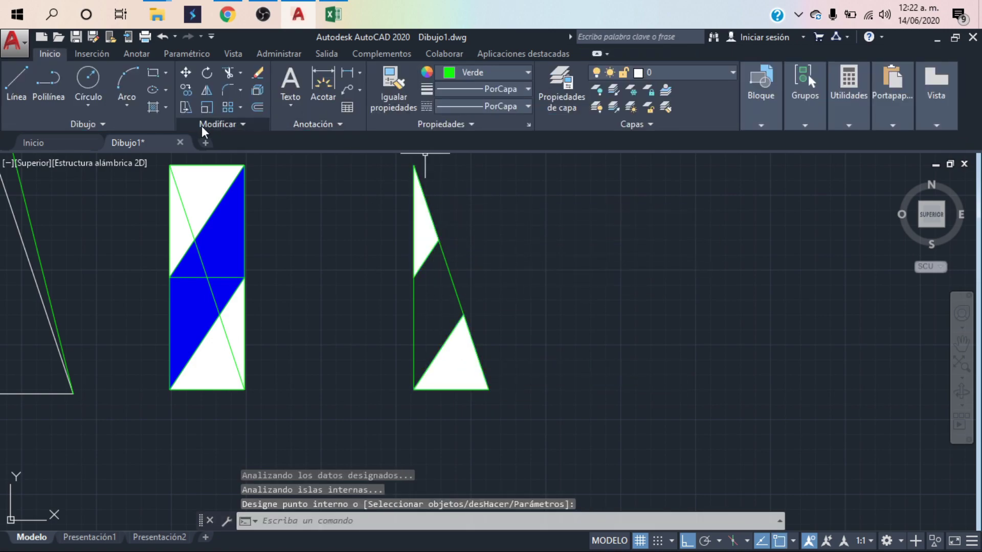
Fill the triangle's middle band with solid blue colour 170
click(150, 108)
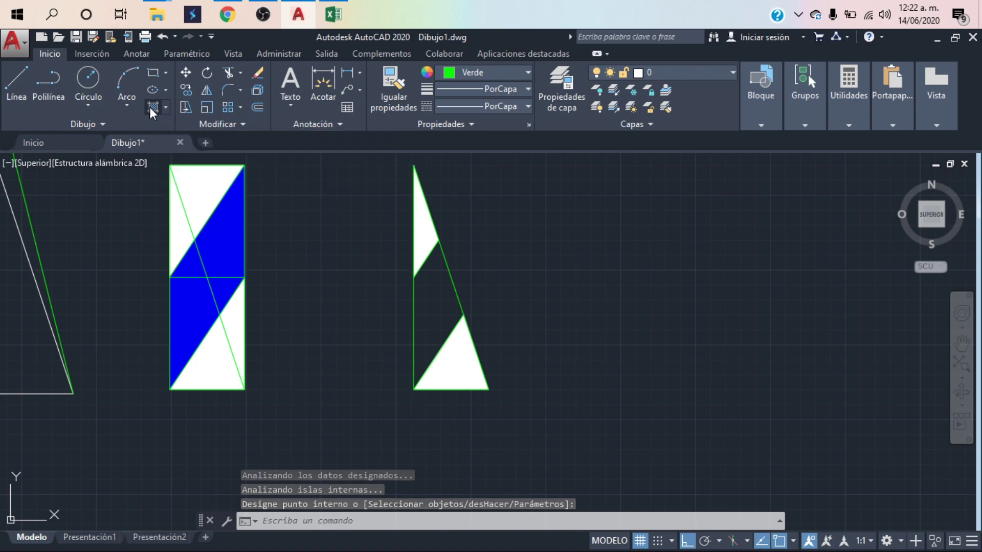
click(418, 92)
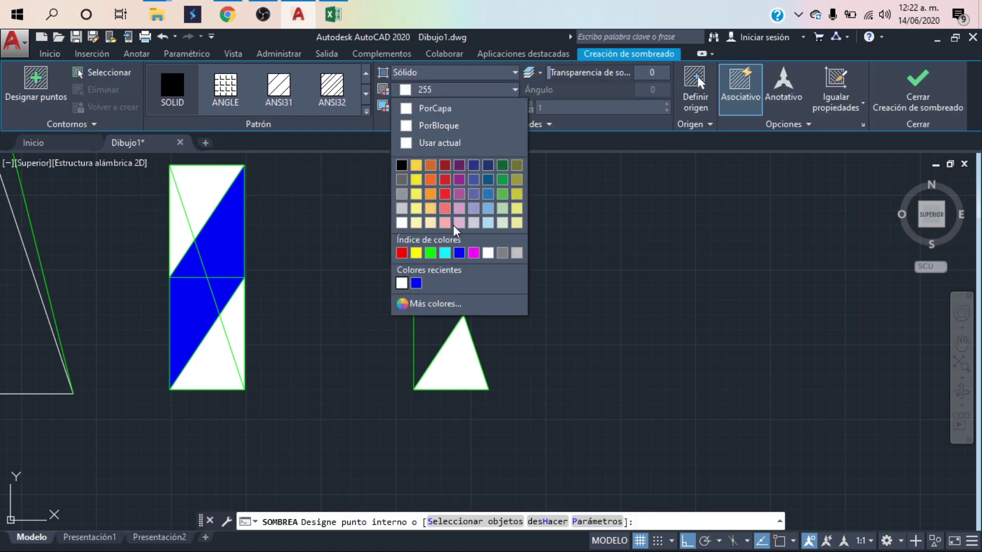
click(418, 286)
click(430, 305)
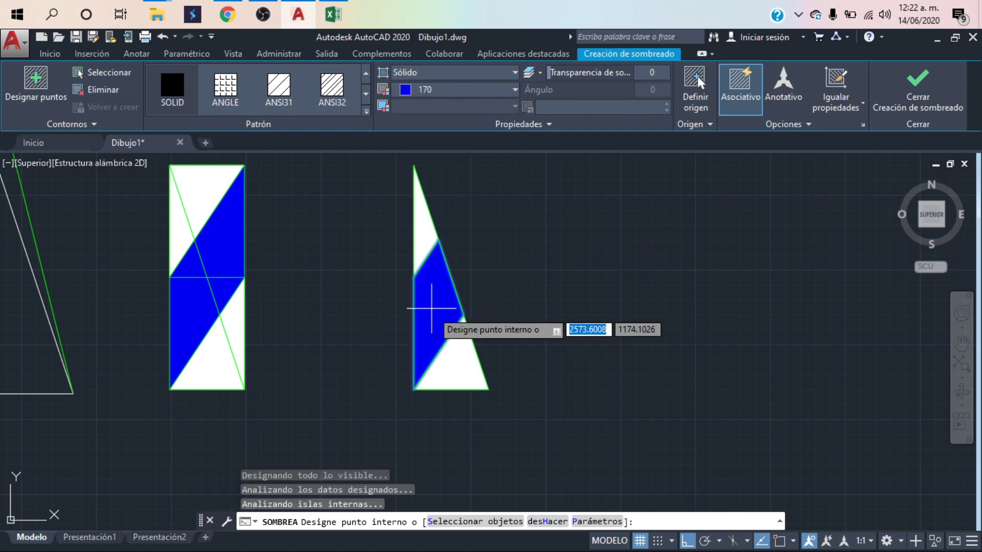
key(Return)
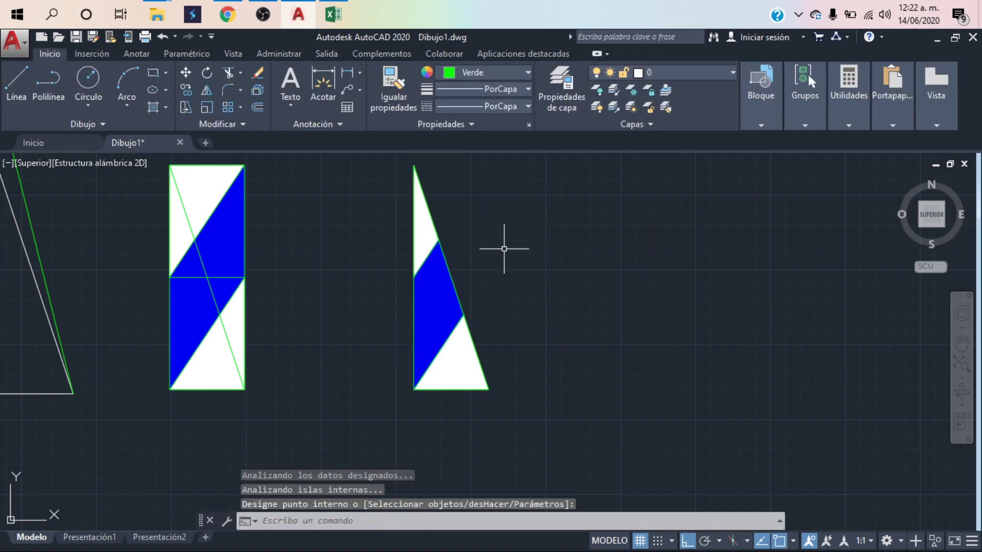
click(532, 159)
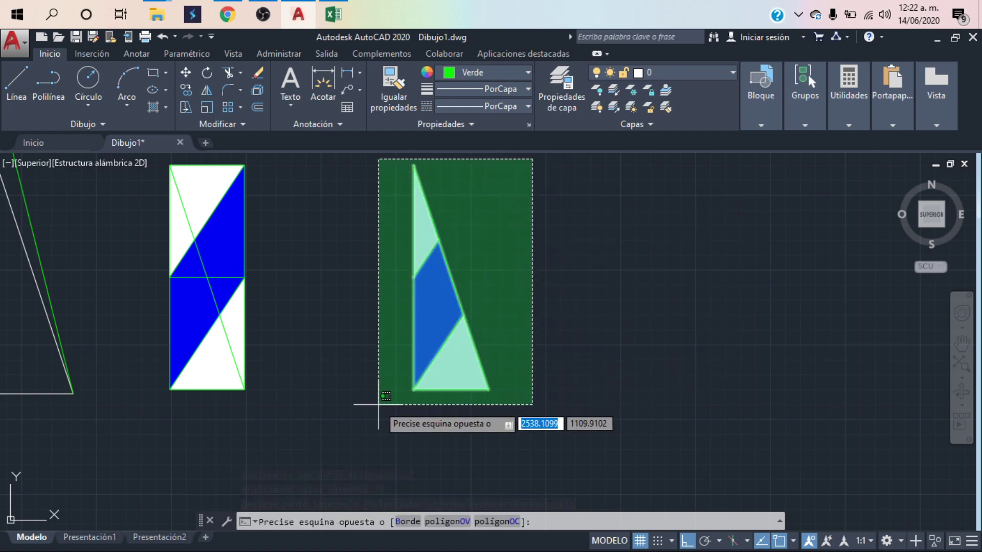
Mirror the hatched half-triangle about its vertical edge, keeping the original, into an isosceles triangle
click(380, 402)
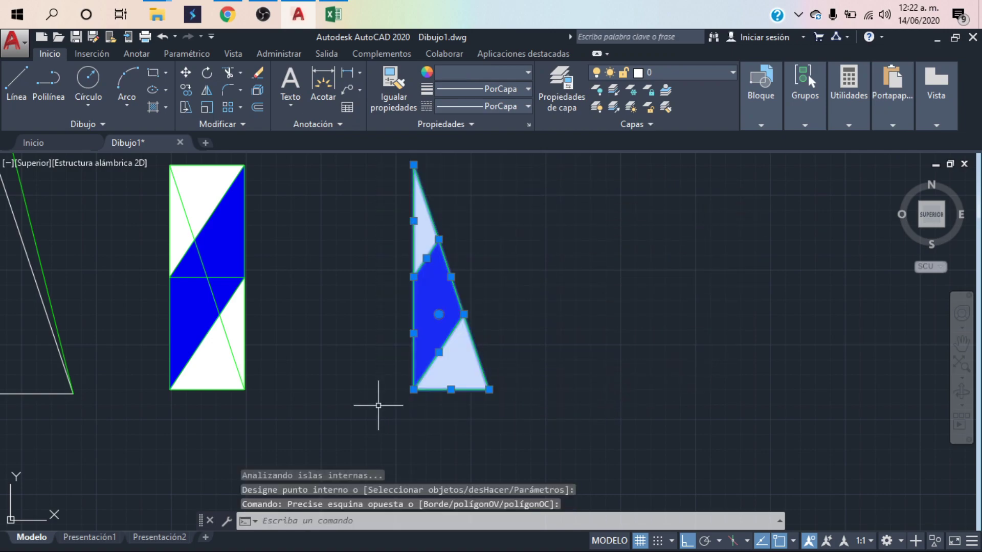
click(207, 93)
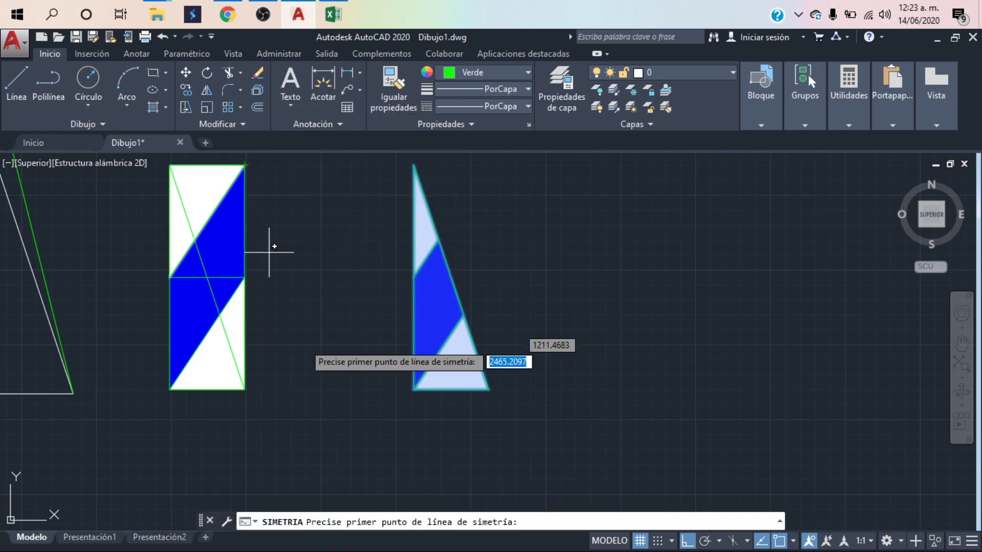
click(413, 390)
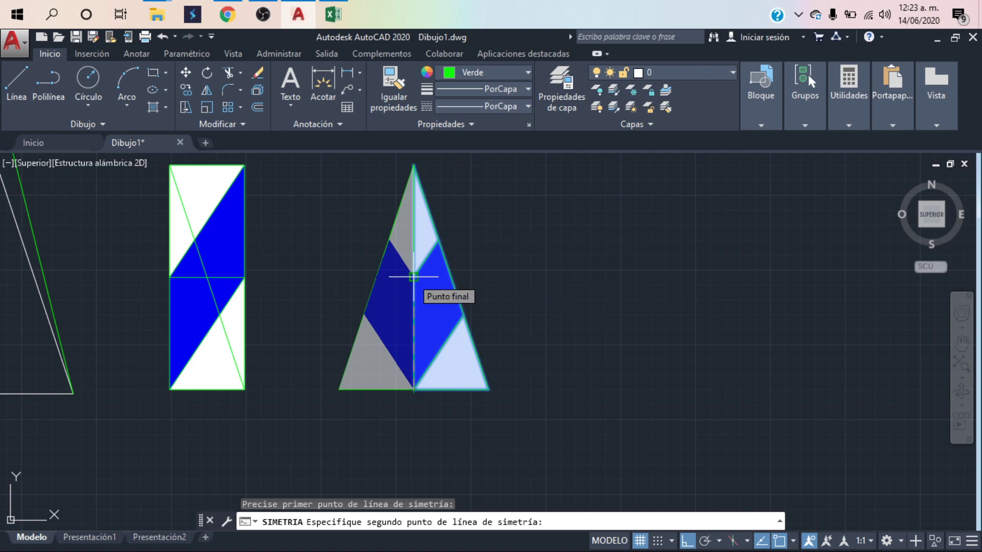
click(414, 277)
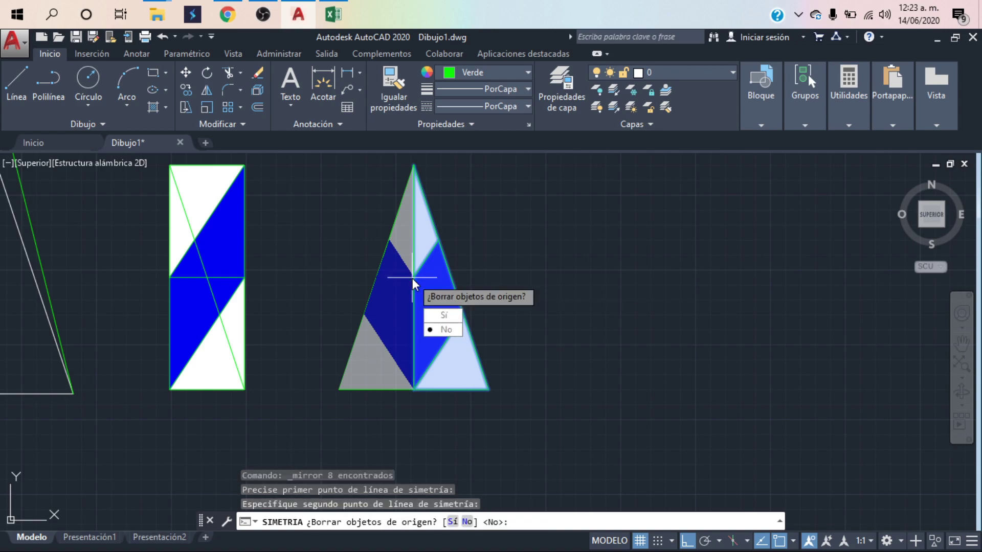
key(Return)
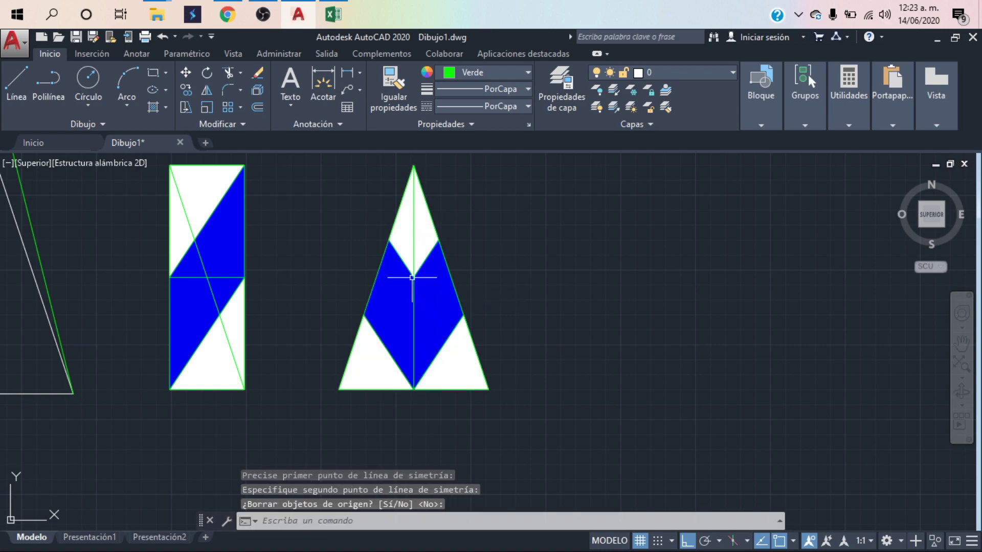
middle_drag(510, 353, 453, 331)
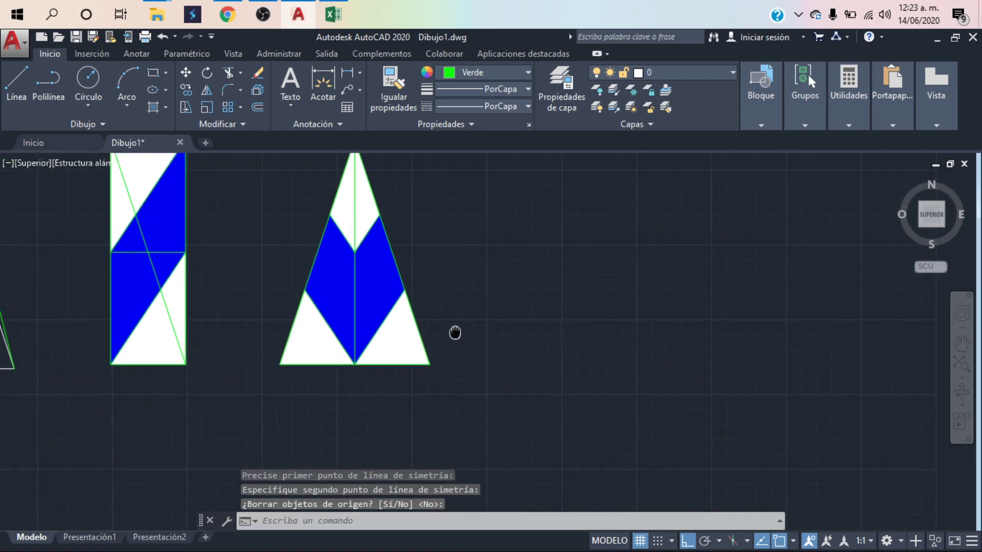
scroll(358, 263, up, 2)
scroll(404, 252, down, 2)
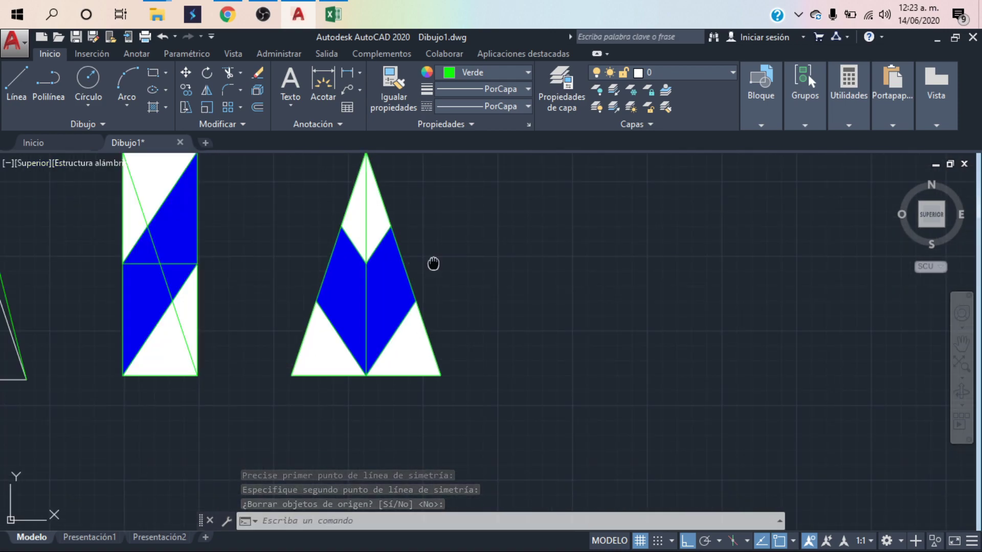
middle_drag(434, 265, 433, 294)
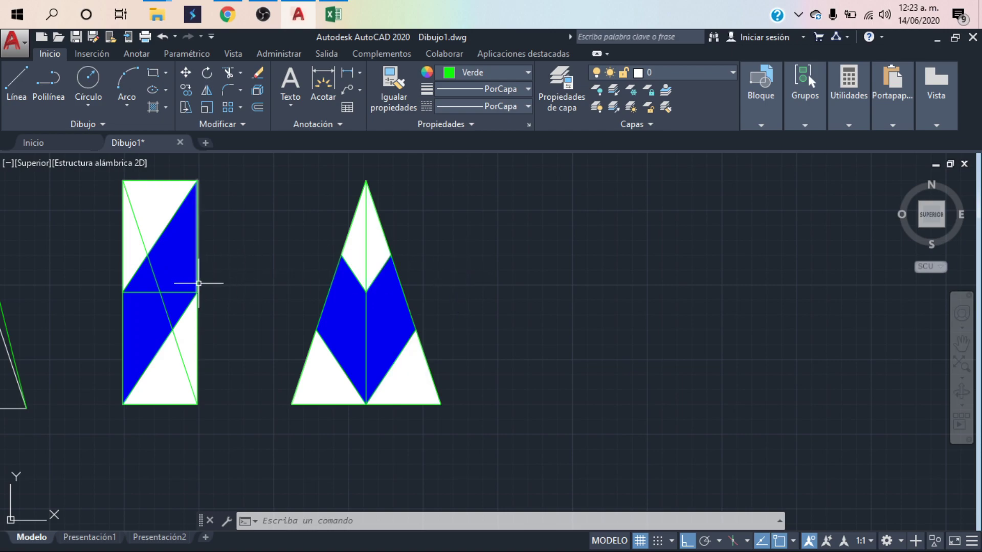
Delete the old diagonal and draw a new one from top-right to bottom-left corner
click(155, 278)
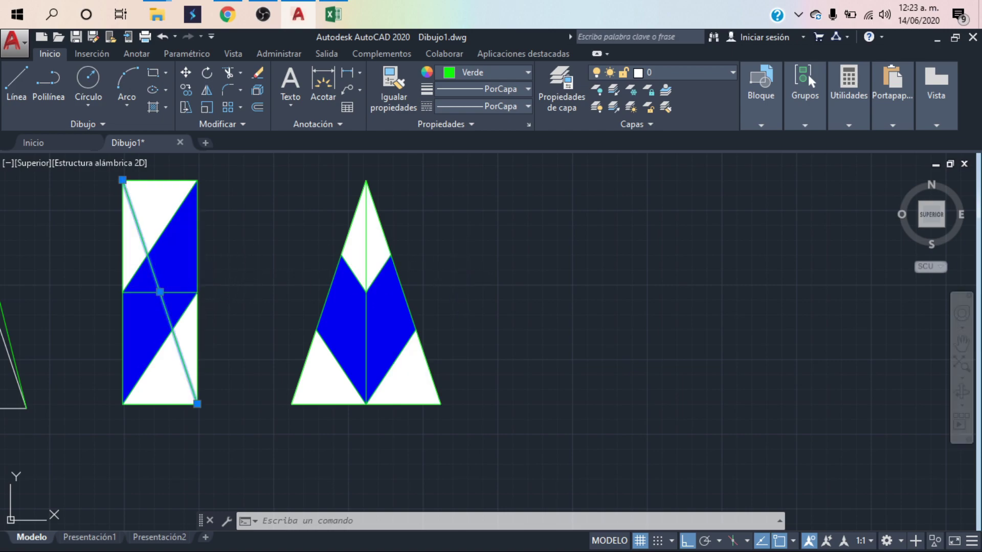
key(Delete)
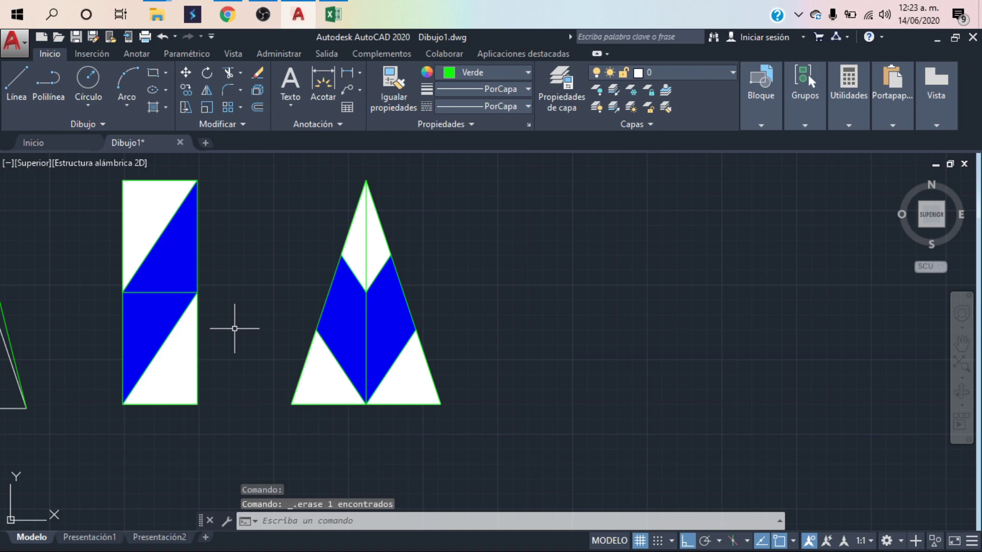
click(19, 82)
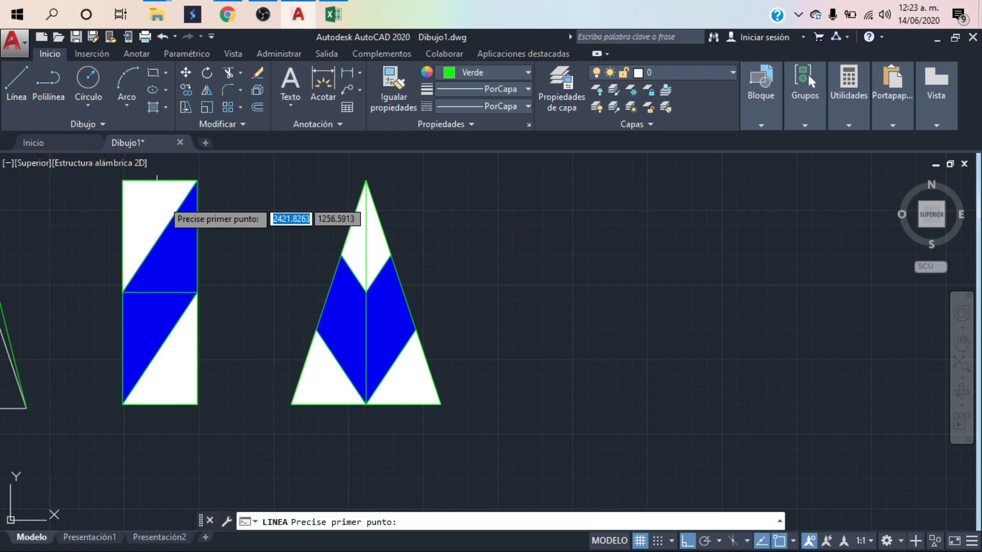
click(197, 180)
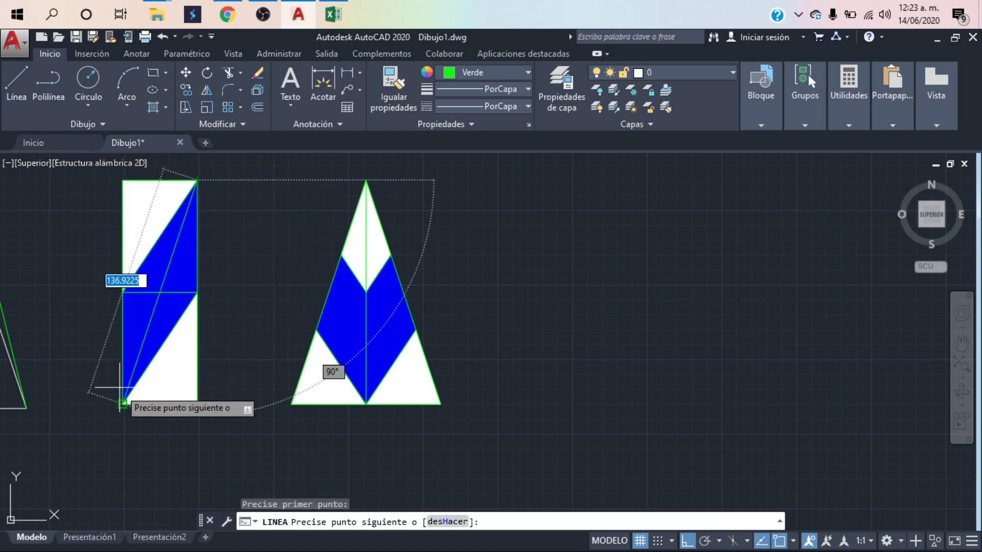
click(123, 403)
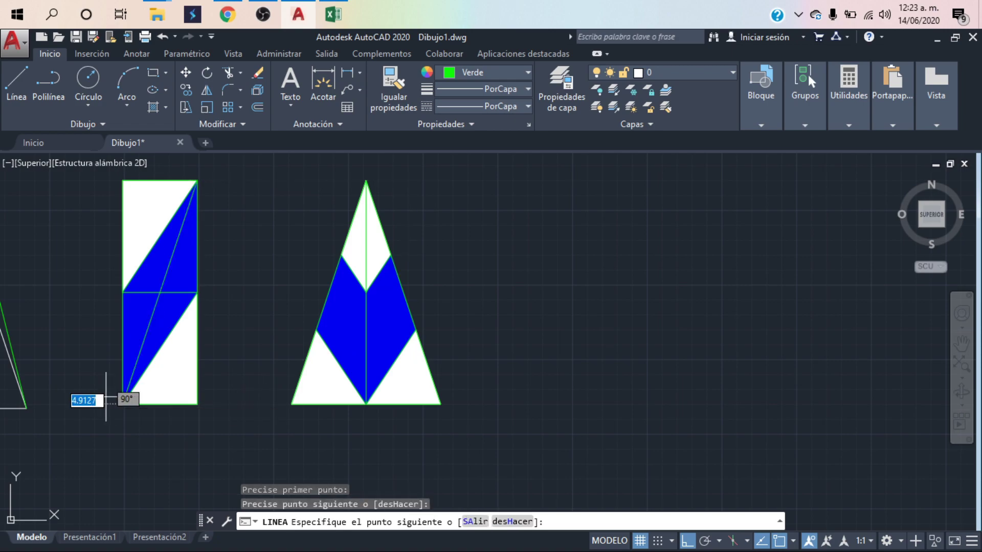
key(Return)
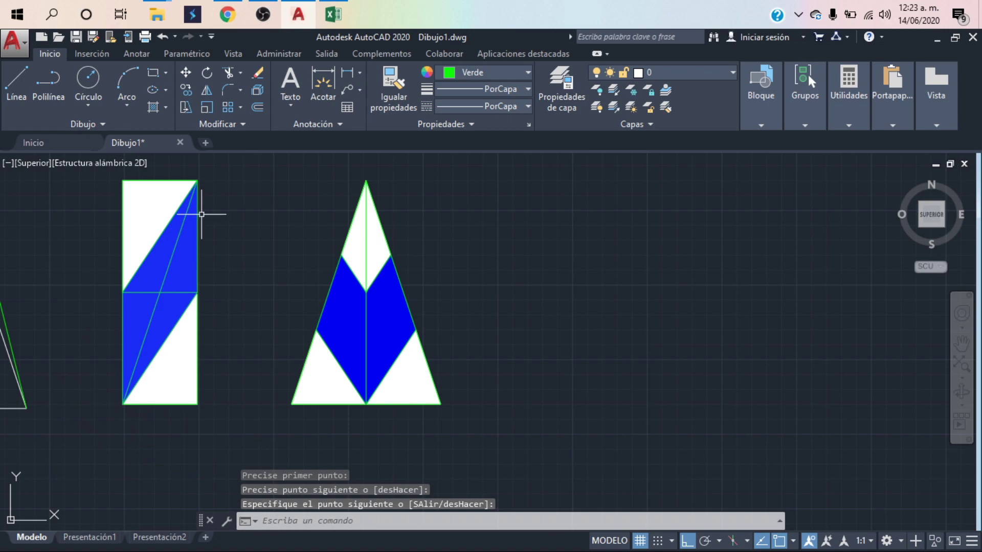
click(218, 173)
Select the rectangle, start a copy from its top-right corner, then cancel it
click(97, 434)
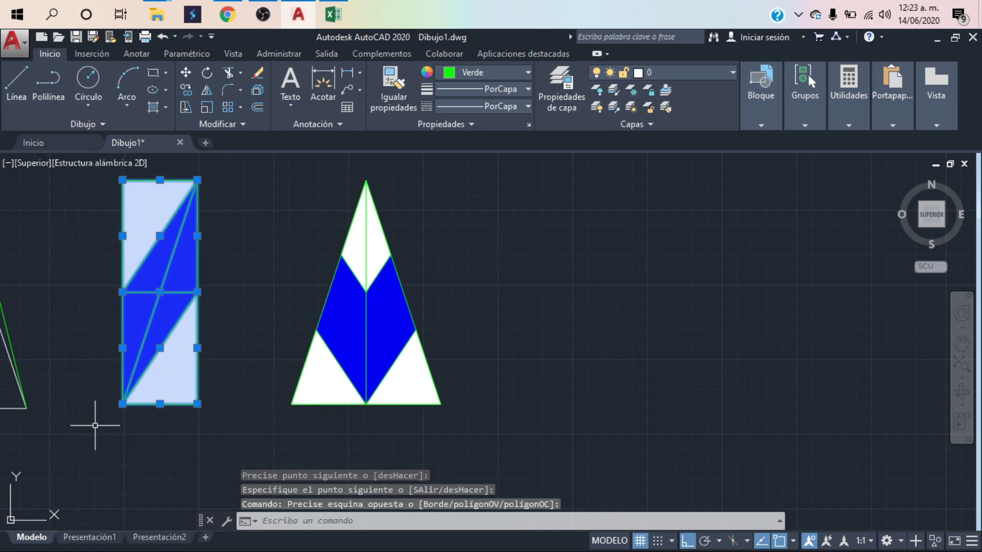
click(184, 90)
click(196, 180)
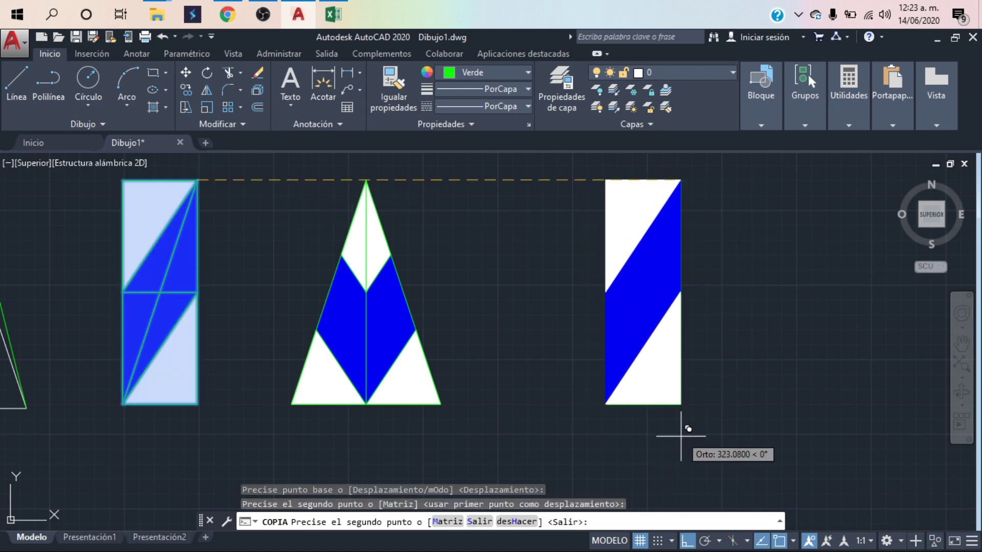
key(Escape)
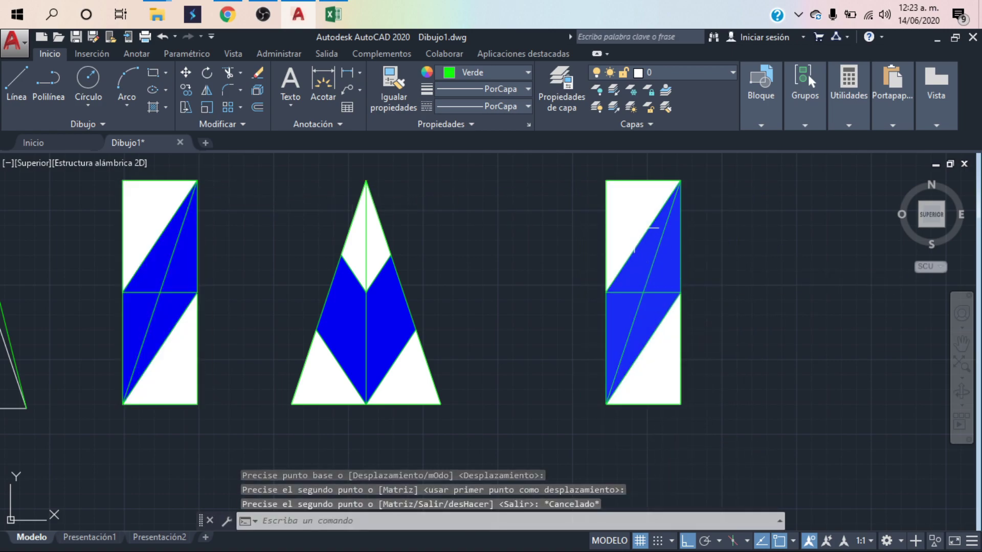
Delete the light-blue and blue hatch fills from the right rectangle, leaving bare lines
click(640, 289)
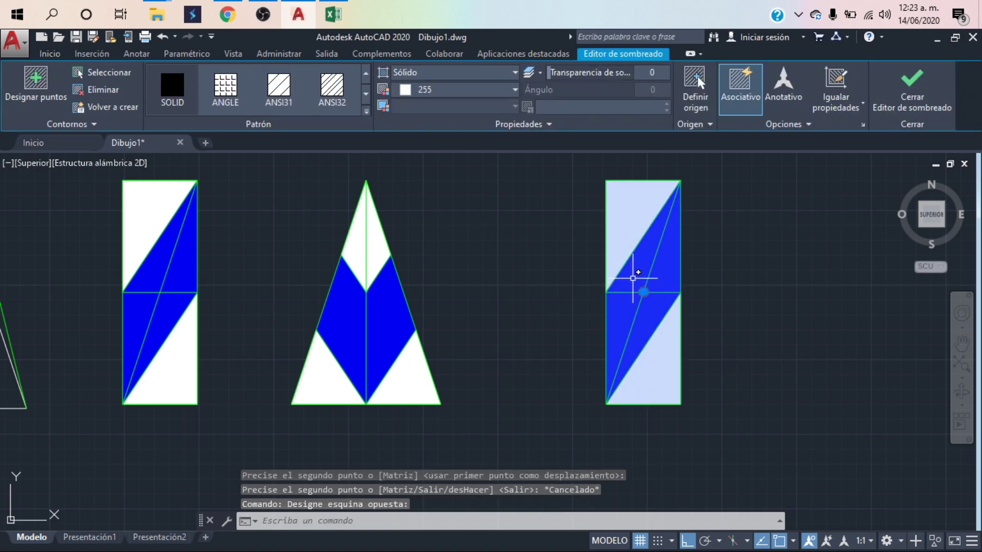
click(652, 344)
click(669, 372)
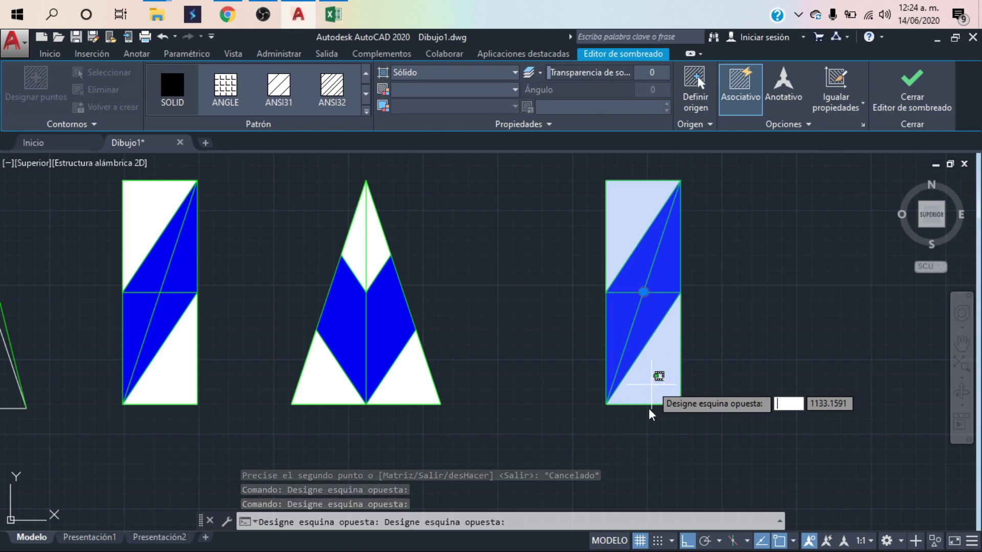
key(Escape)
drag(656, 402, 657, 398)
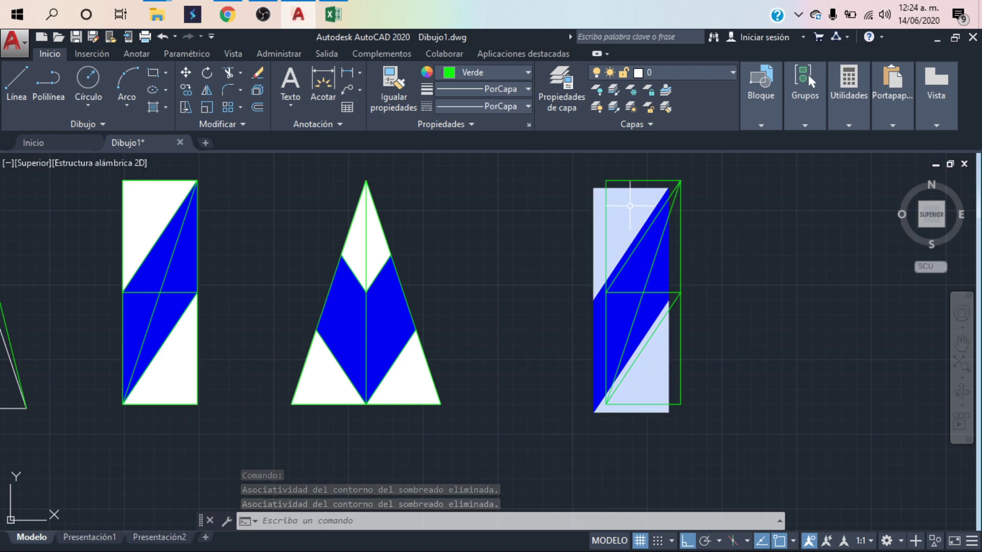
click(633, 258)
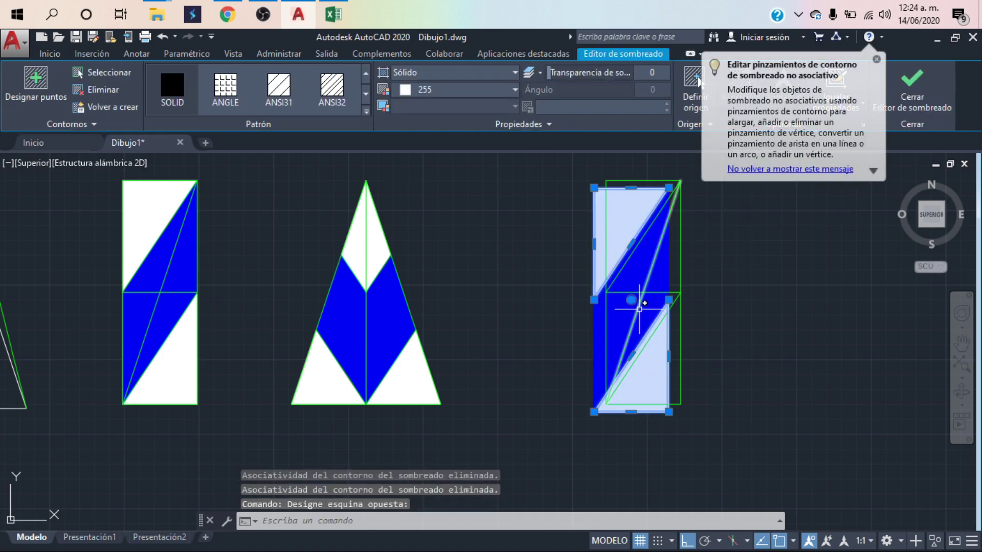
key(Delete)
click(654, 309)
key(Delete)
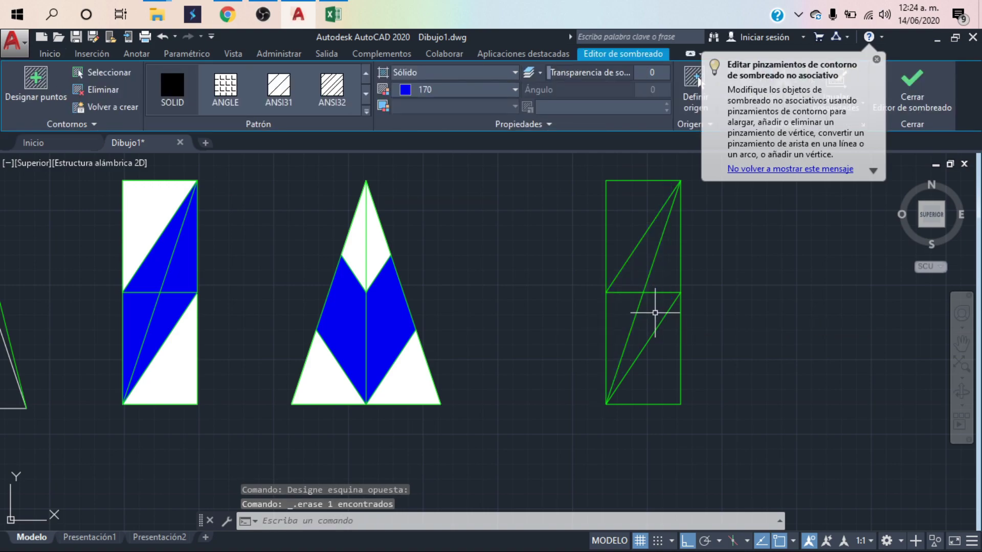
Trim the left part of the middle horizontal line inside the right rectangle
click(638, 308)
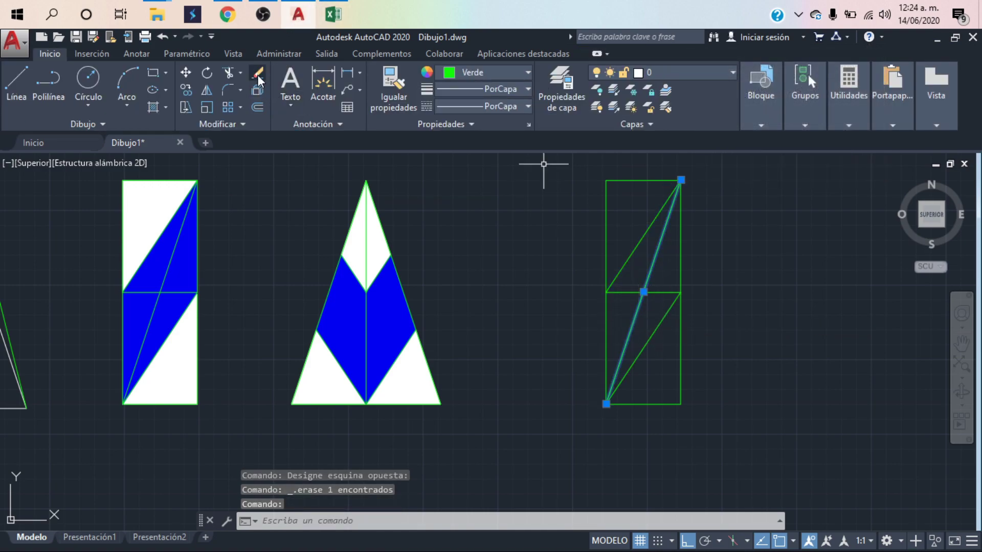
click(229, 76)
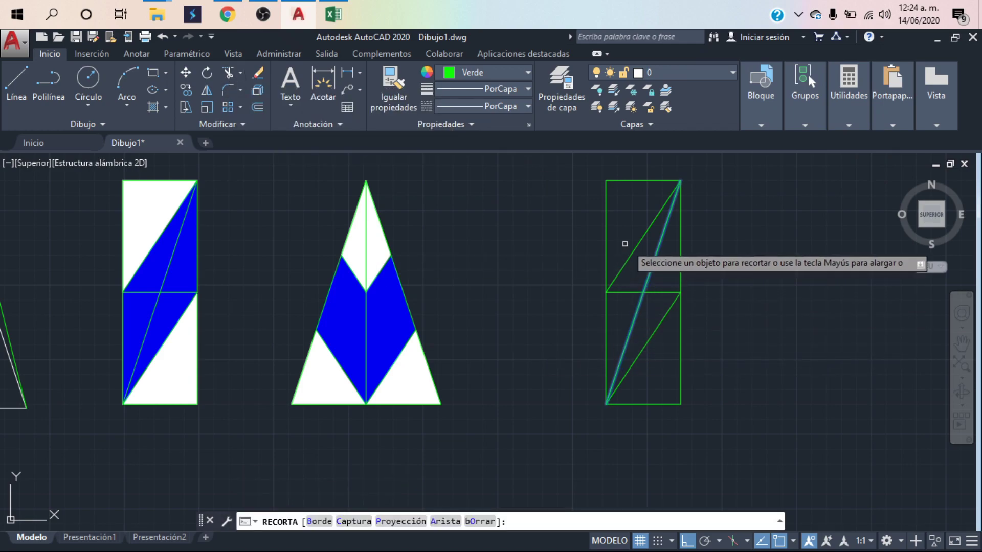
click(624, 249)
click(611, 322)
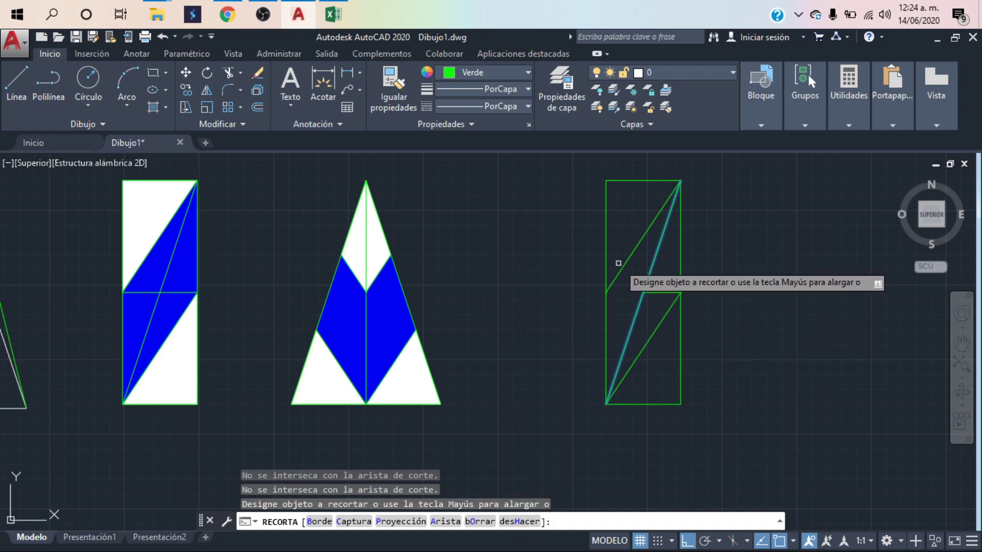
key(Escape)
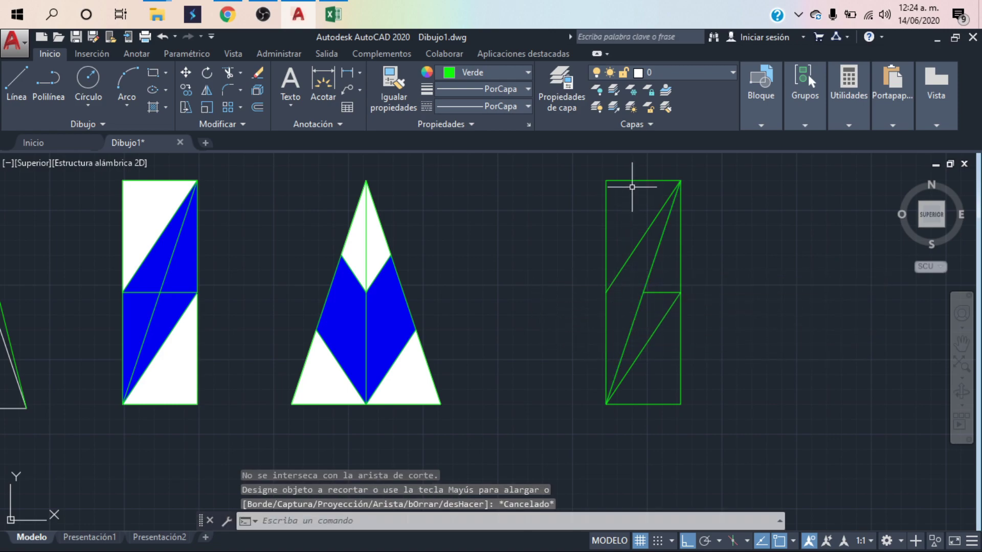
Delete the rectangle's top edge, left edges and long diagonal, leaving a right triangle
click(626, 169)
click(563, 277)
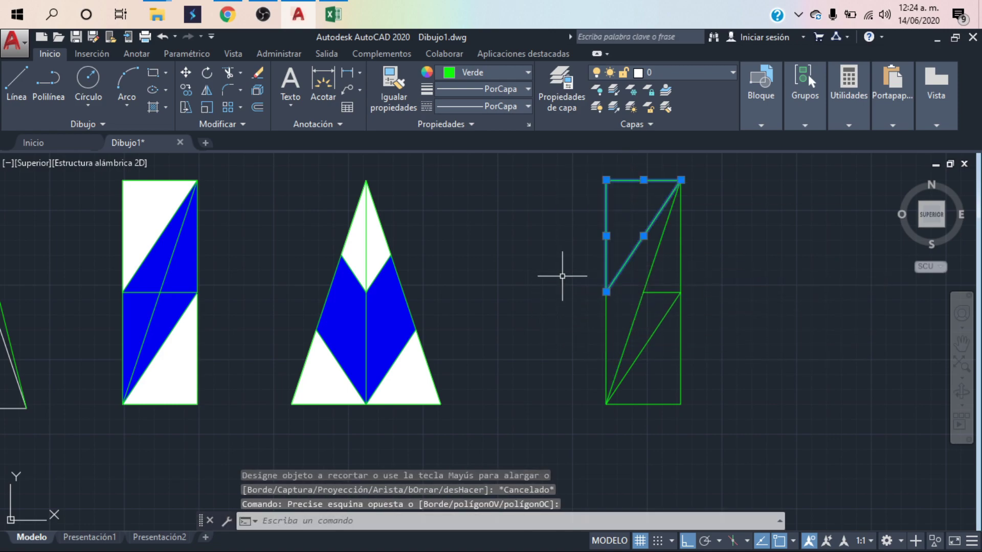
click(610, 302)
click(580, 328)
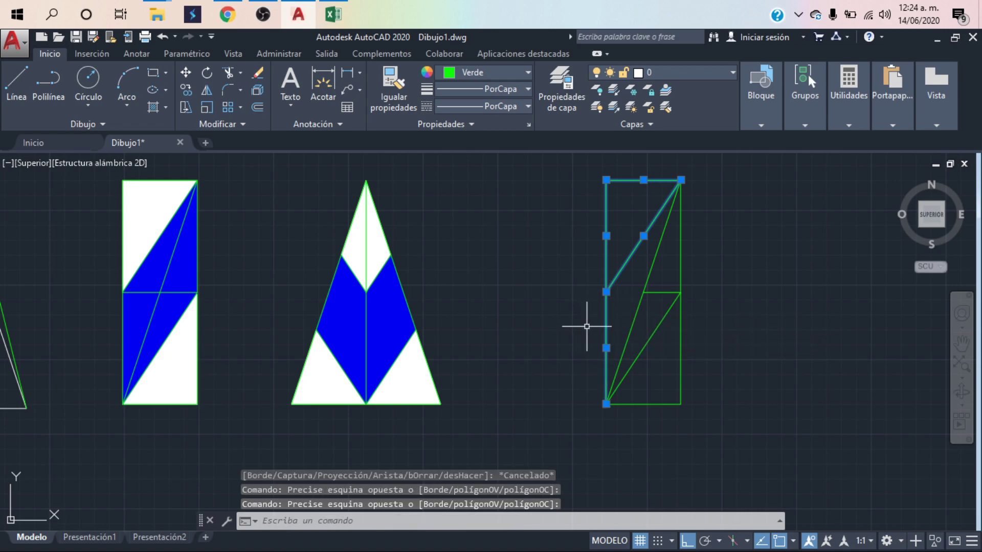
key(Delete)
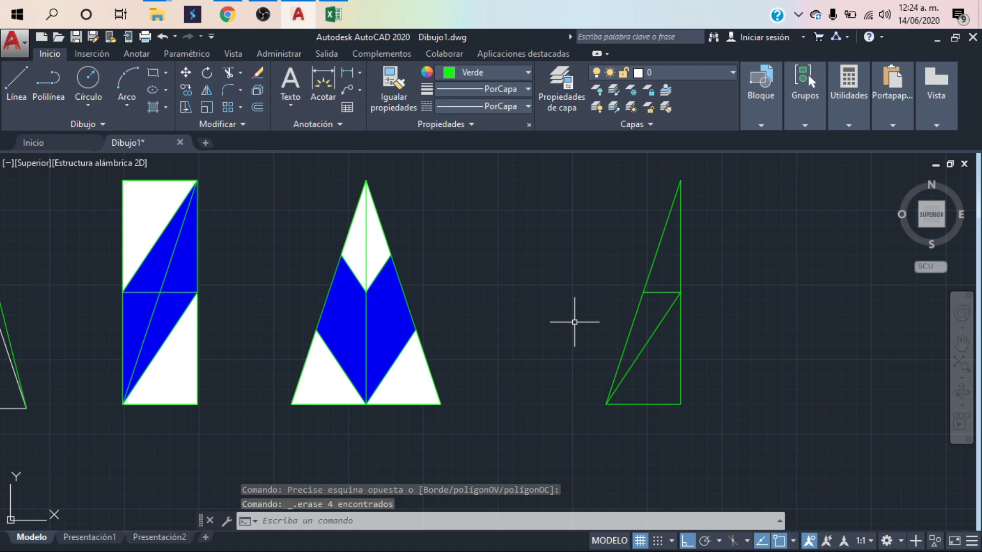
Delete the short horizontal line left inside the triangle
scroll(674, 284, up, 2)
click(676, 298)
click(658, 287)
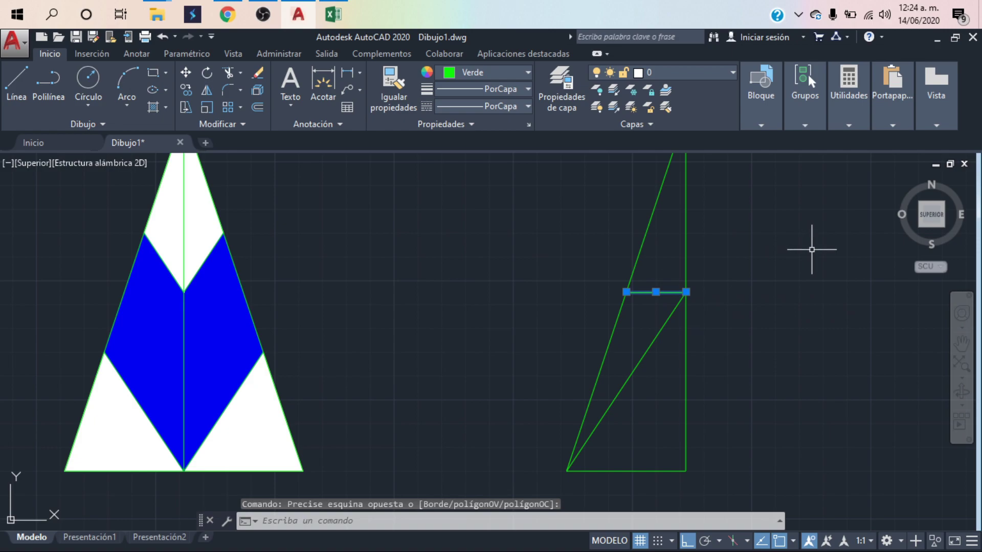
key(Delete)
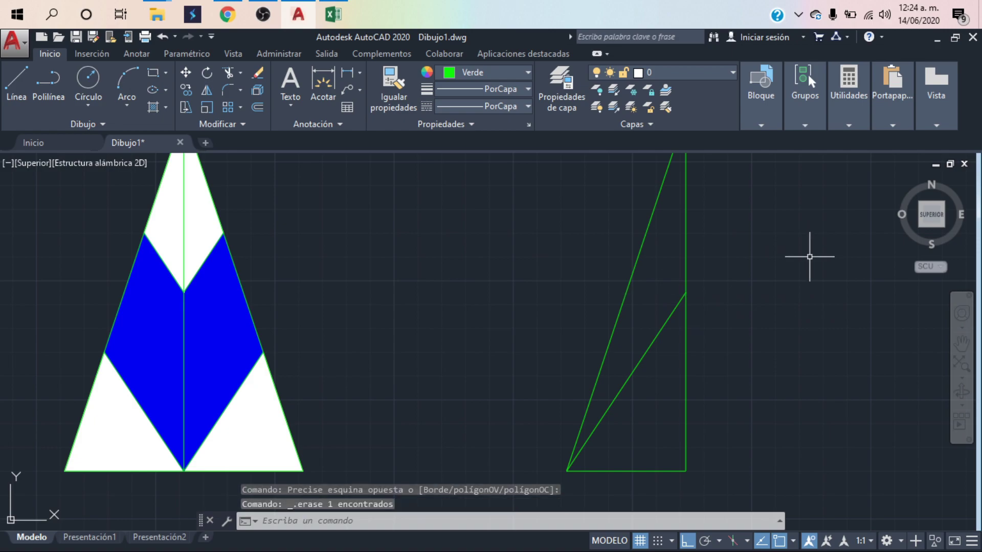
scroll(676, 317, down, 2)
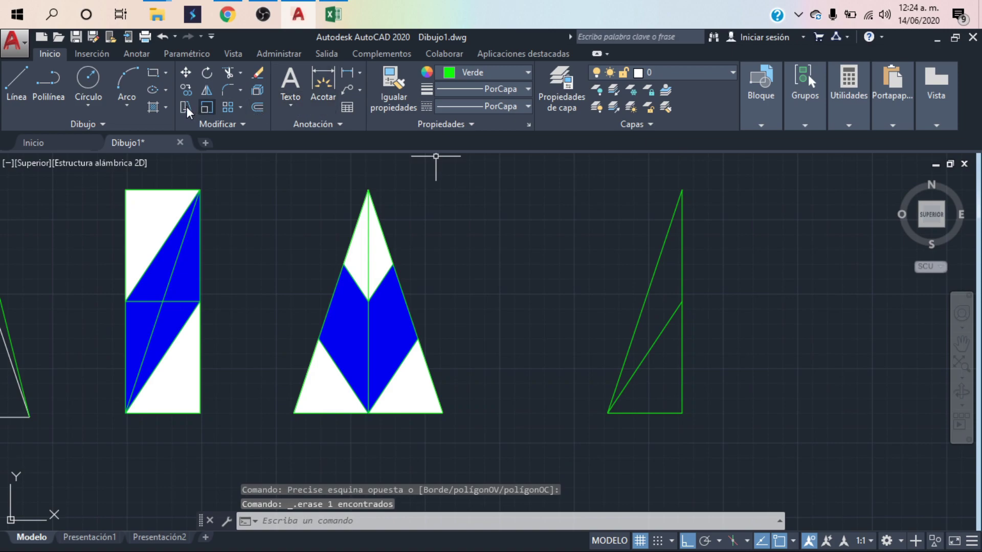
click(158, 107)
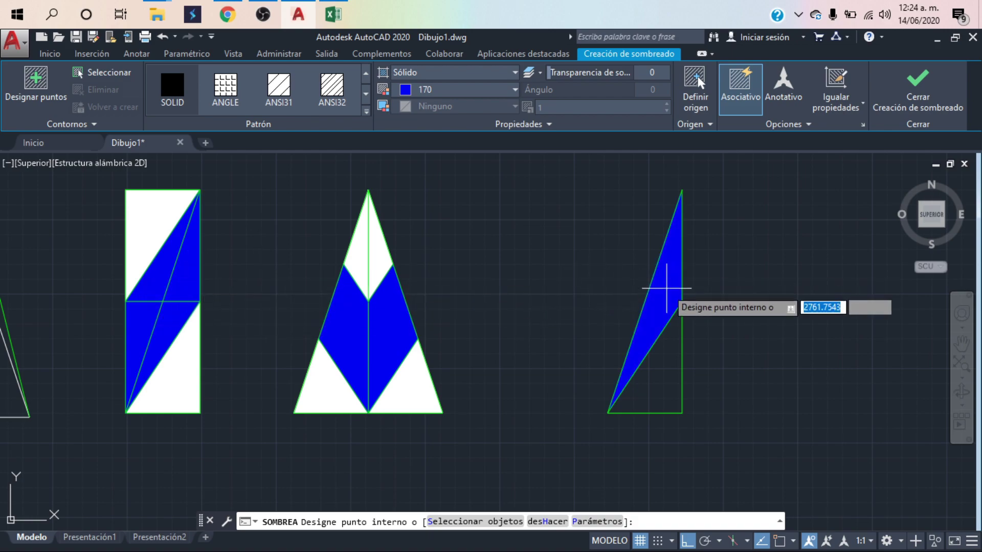
Fill the triangle's upper wedge solid blue 170 and its lower region solid white 255
click(666, 290)
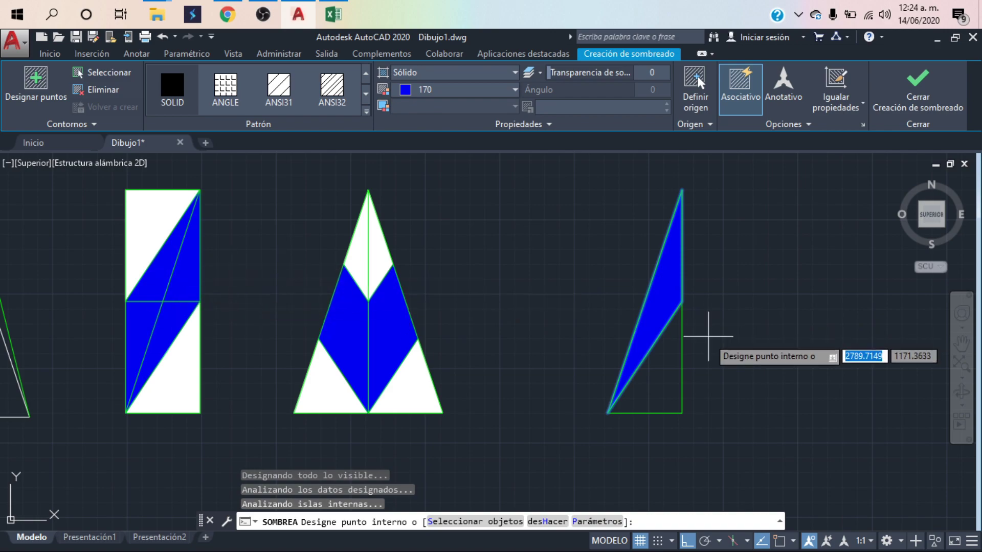
key(Return)
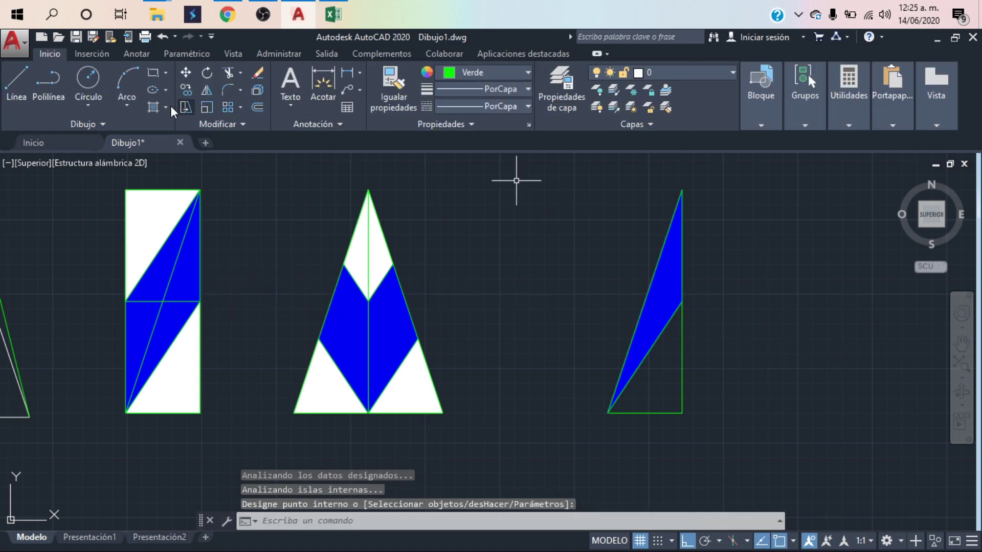
click(152, 104)
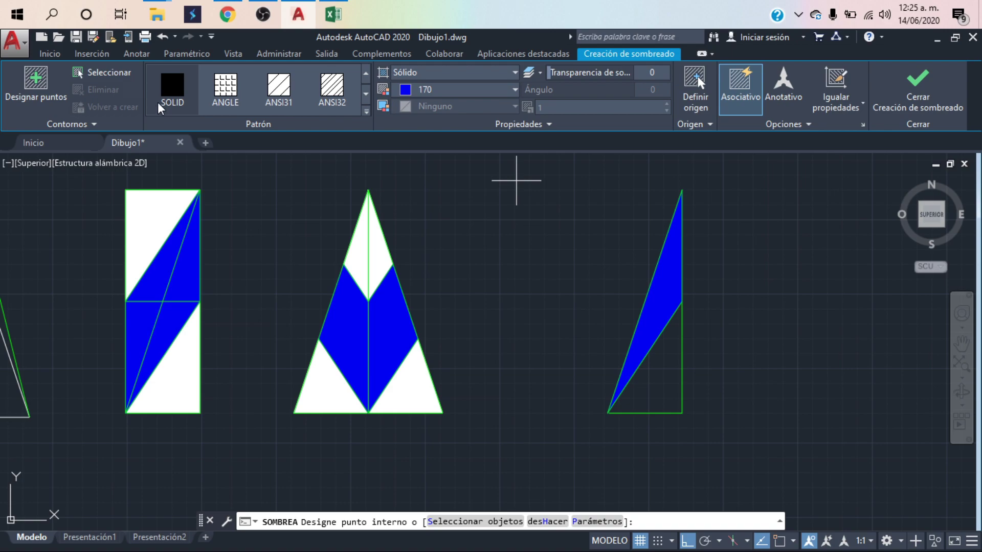
click(488, 92)
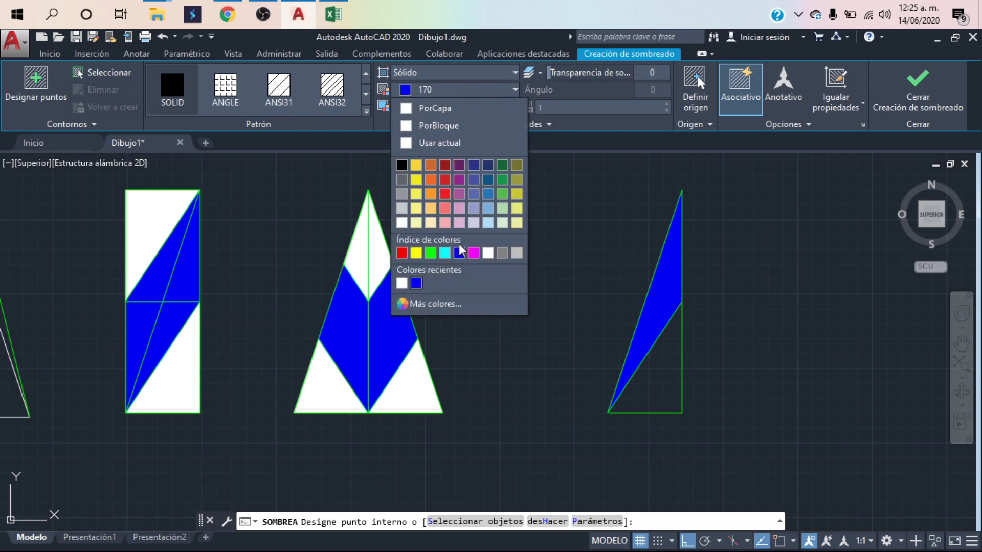
click(402, 285)
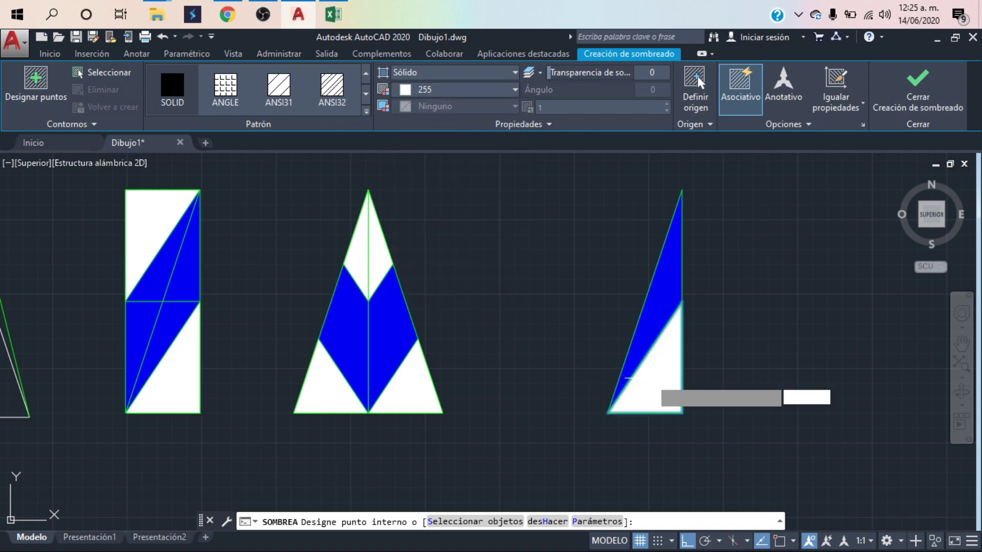
click(629, 378)
key(Return)
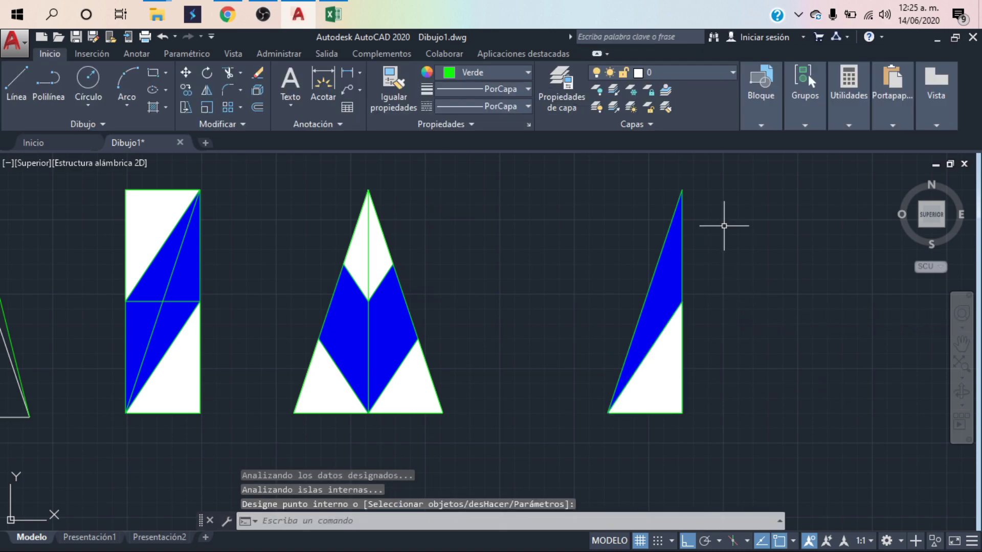
click(725, 169)
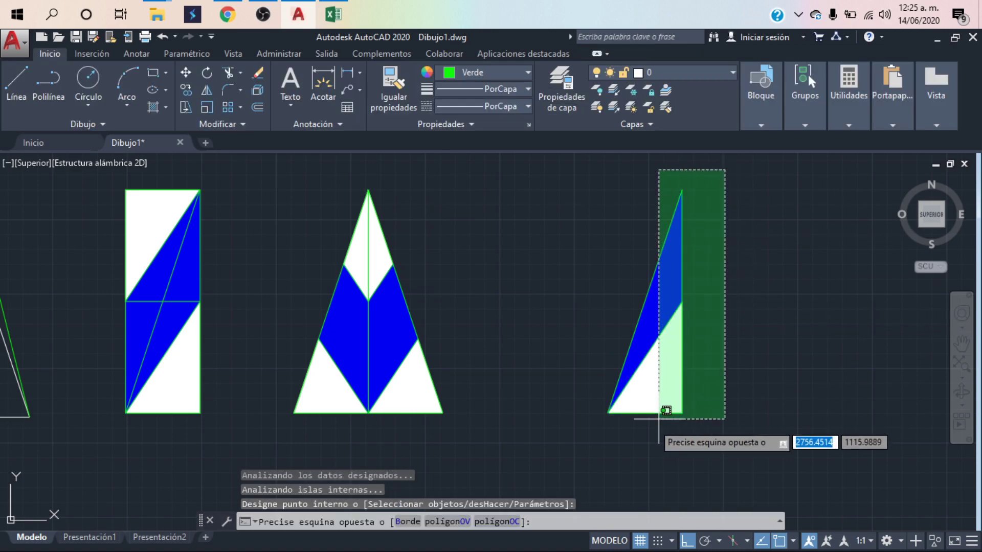
Mirror the blue-and-white right triangle about its vertical edge into a full isosceles triangle
click(582, 428)
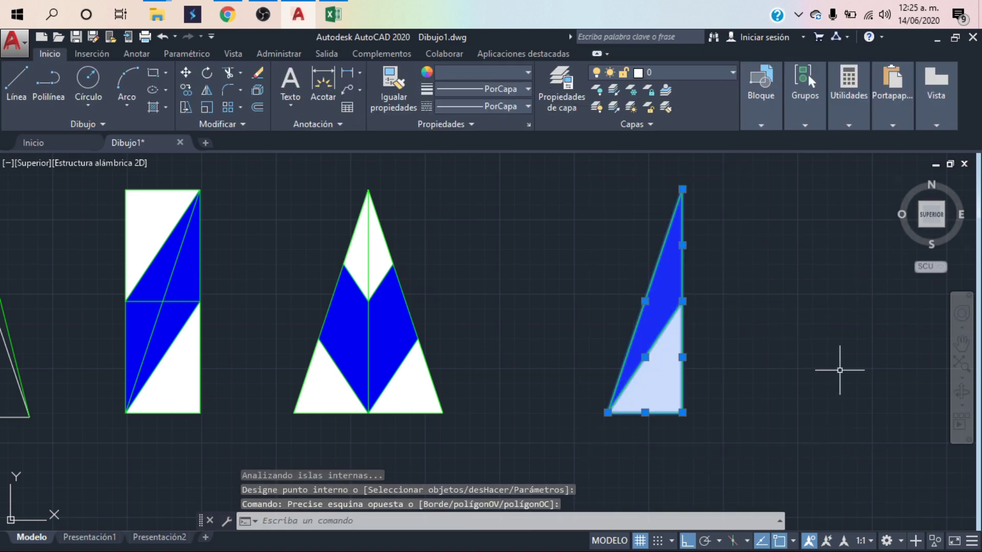
click(207, 90)
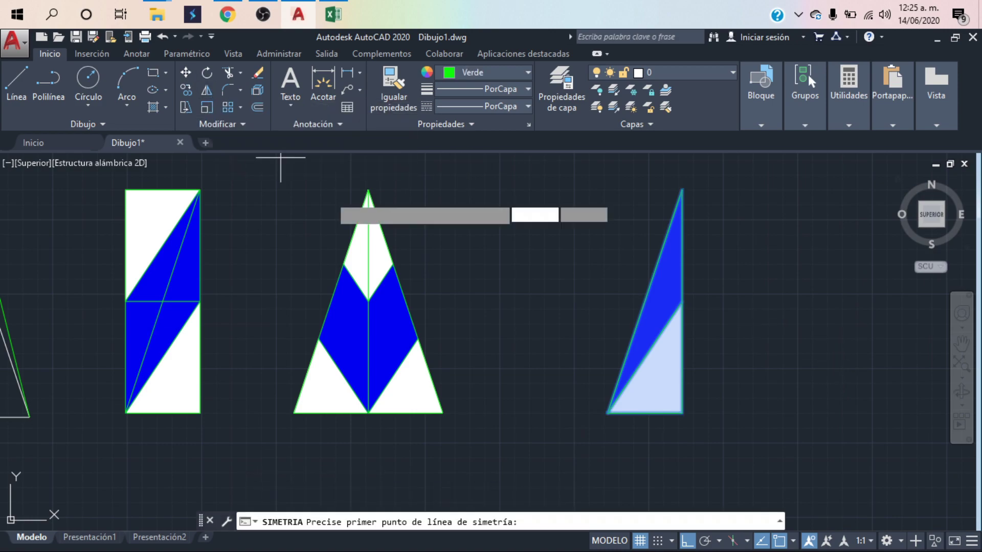
click(682, 412)
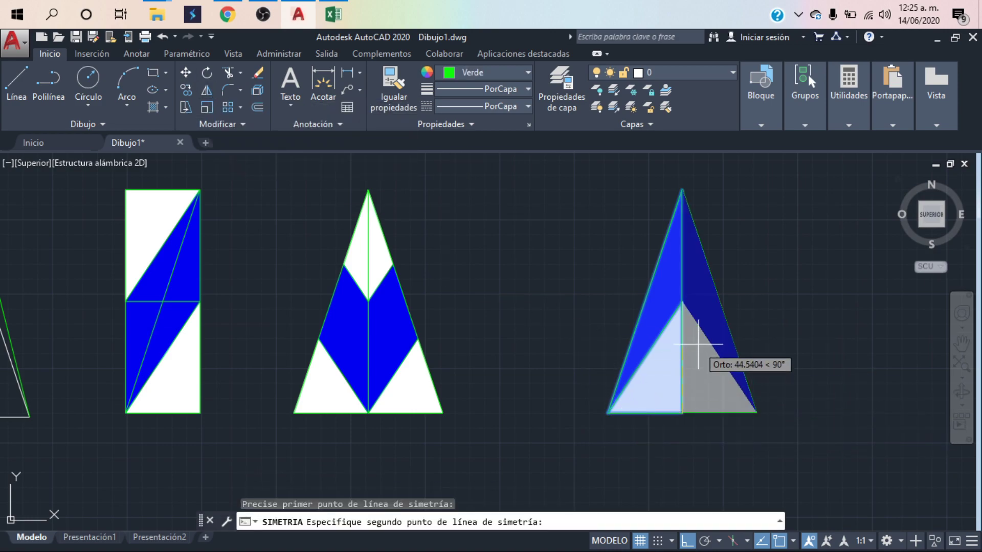
click(683, 303)
key(Return)
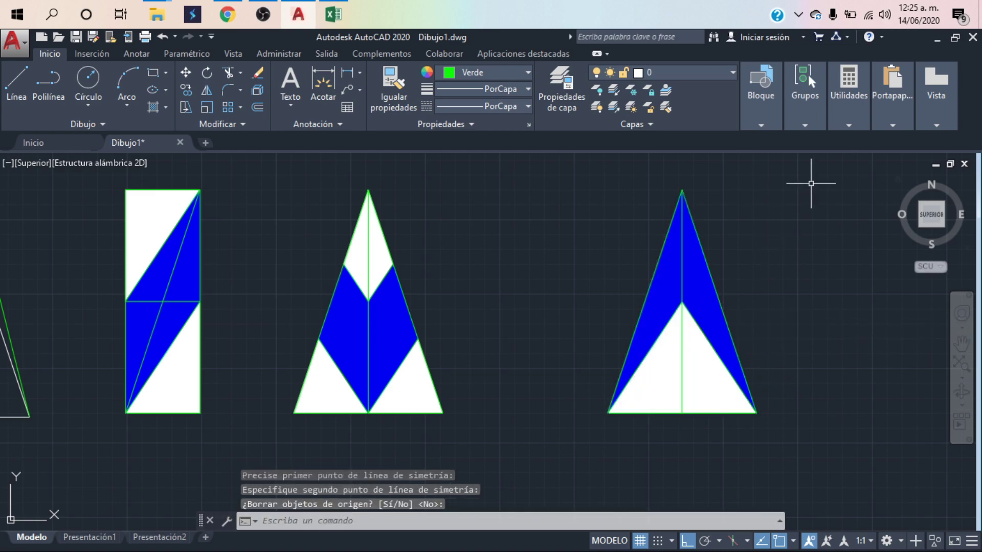
Move the new isosceles triangle beside the middle triangle in the row
click(829, 176)
click(552, 436)
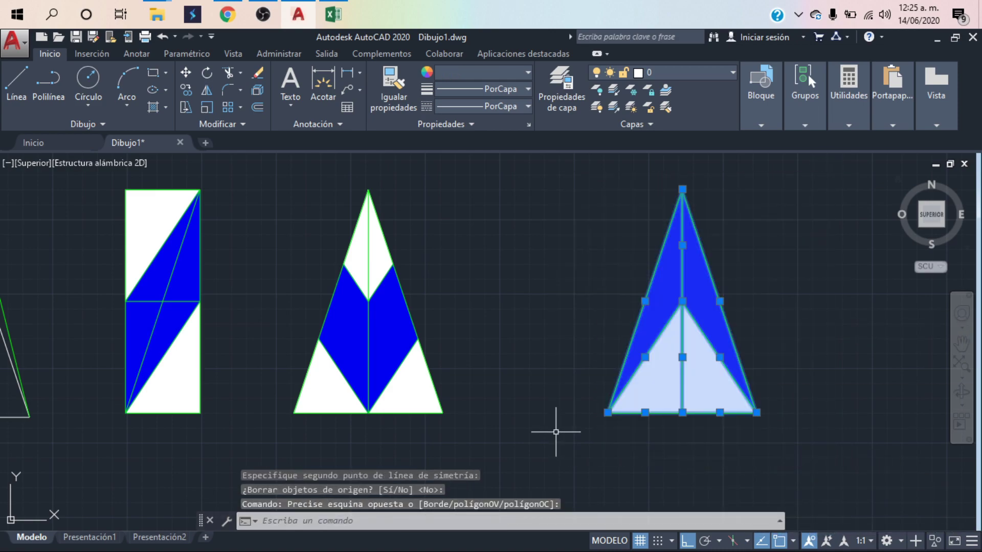
click(186, 73)
click(612, 413)
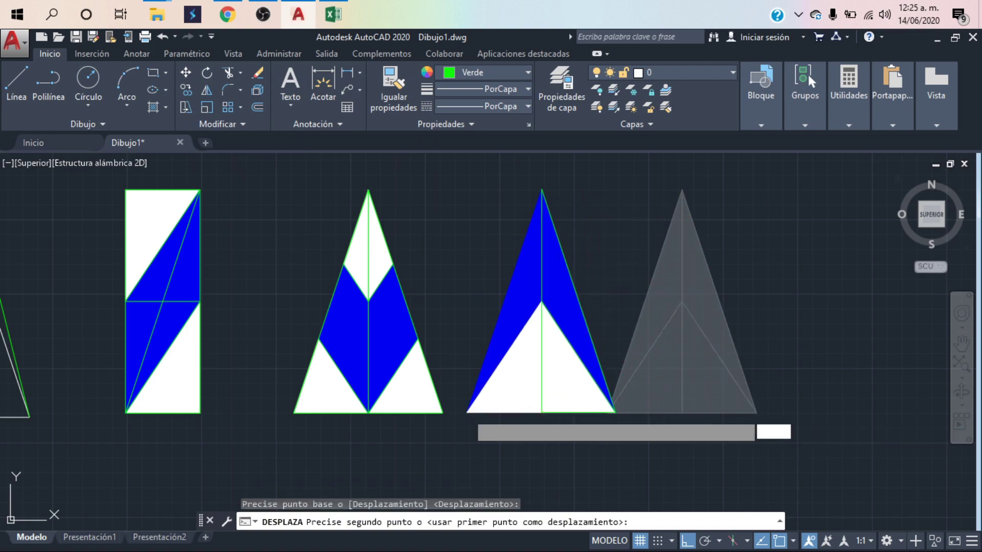
click(467, 413)
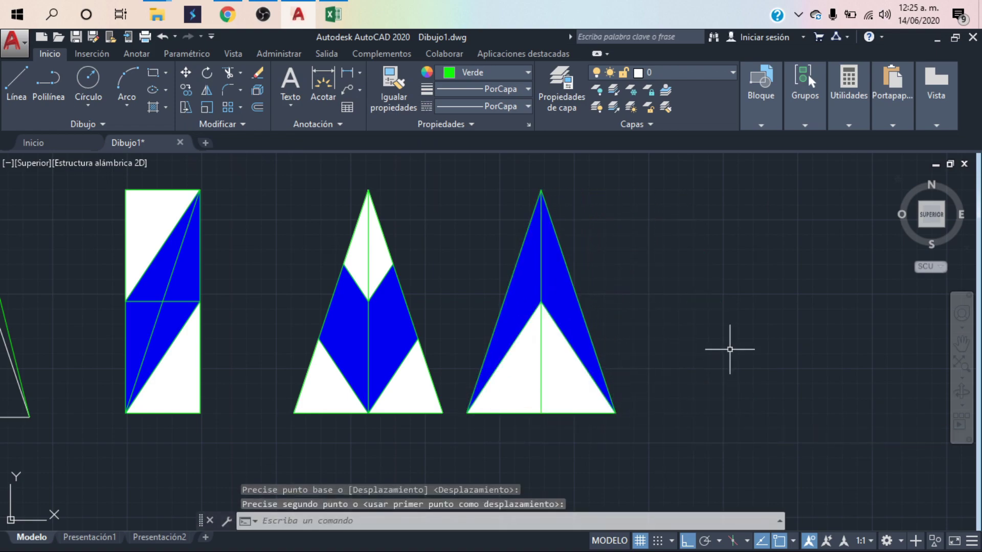
mouse_move(730, 350)
middle_down()
mouse_move(515, 298)
mouse_move(724, 314)
mouse_move(747, 368)
middle_up()
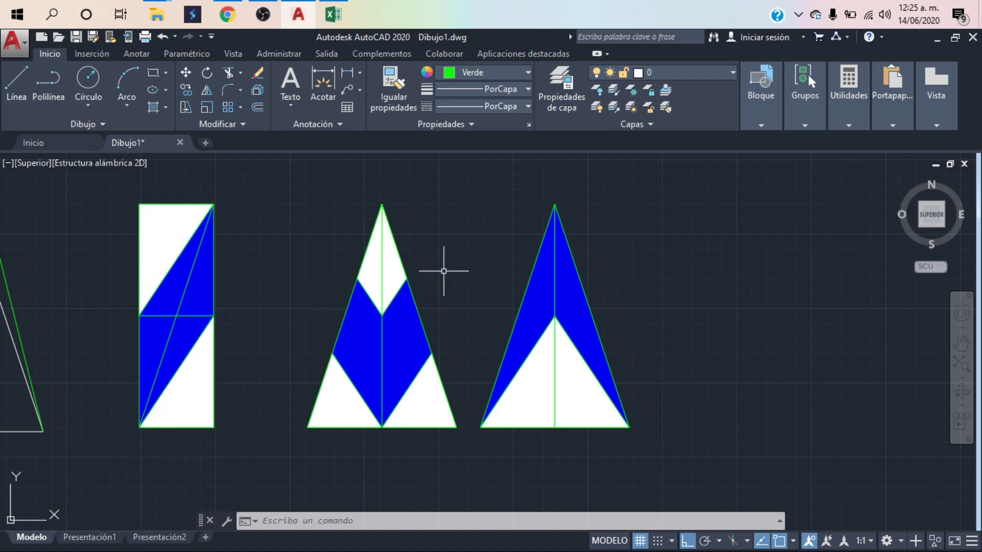
Copy the whole blue-chevron triangle from its bottom-left corner to open space right of the row
scroll(476, 207, down, 2)
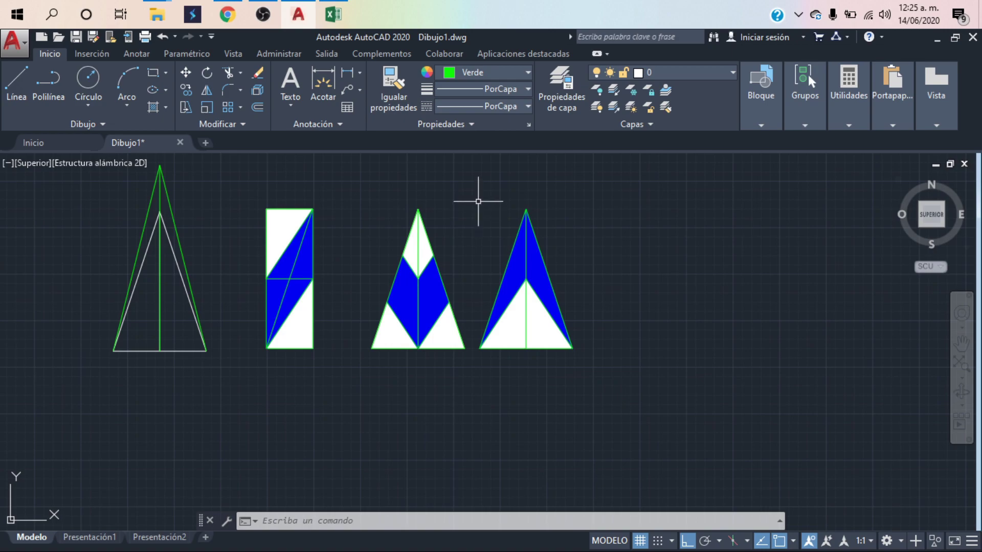
click(471, 197)
click(367, 382)
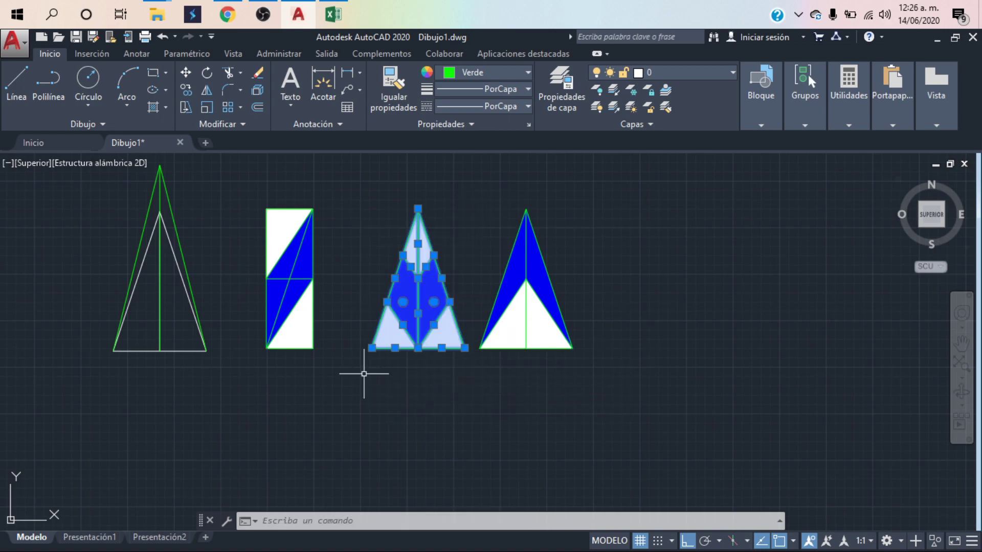
click(185, 89)
click(372, 348)
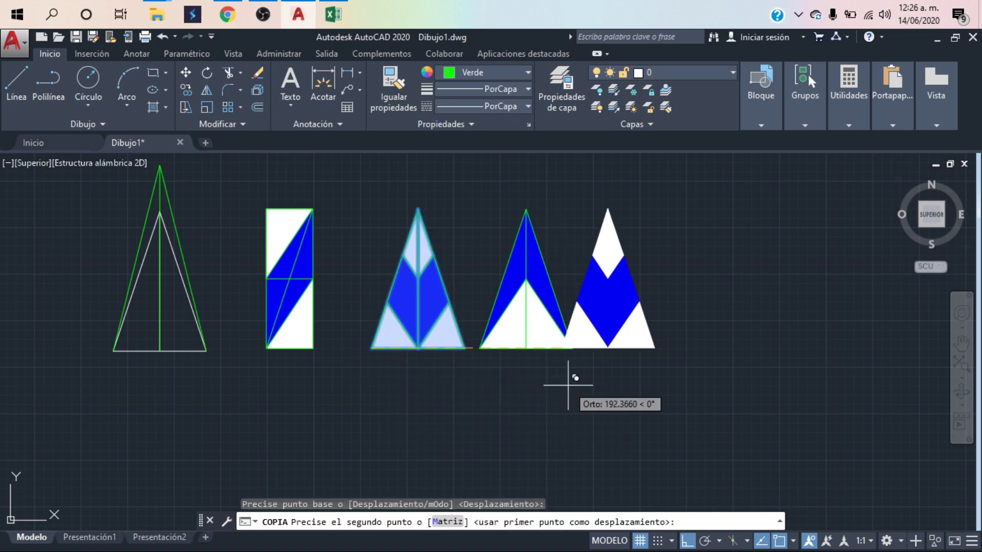
middle_drag(567, 386, 281, 467)
click(607, 341)
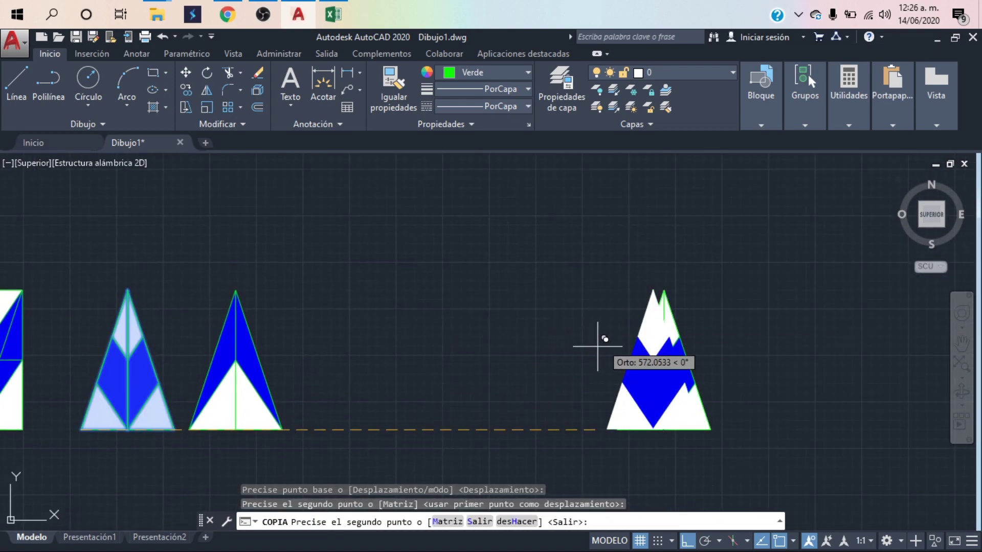
key(Escape)
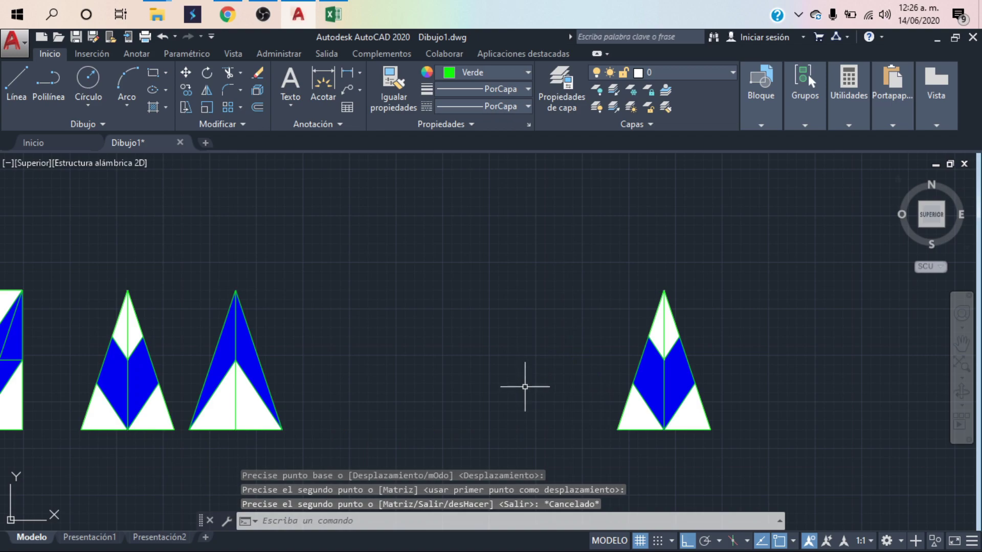
mouse_move(833, 375)
middle_down()
mouse_move(748, 351)
mouse_move(549, 263)
middle_up()
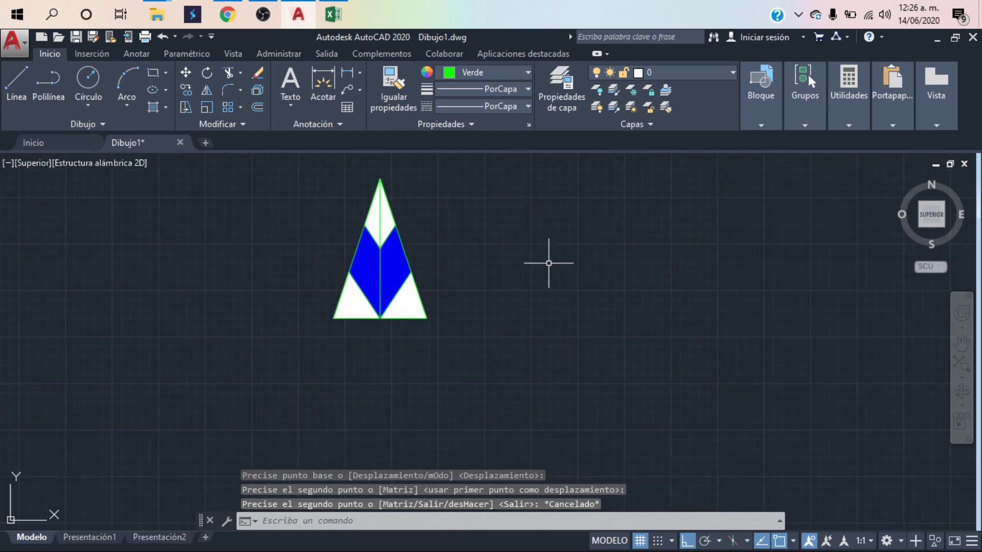
click(462, 164)
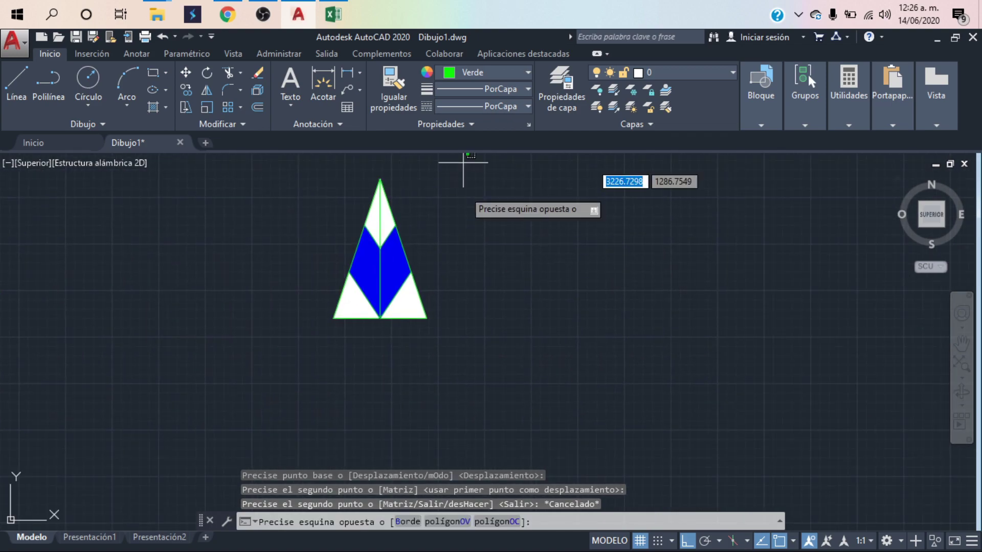
Mirror the copied chevron triangle about its right edge, keeping the original
click(300, 339)
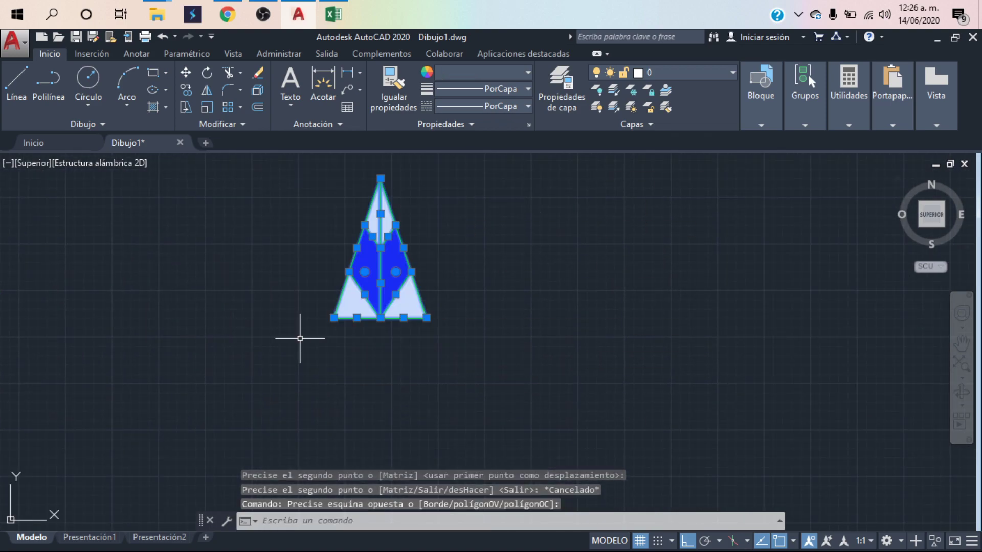
click(207, 90)
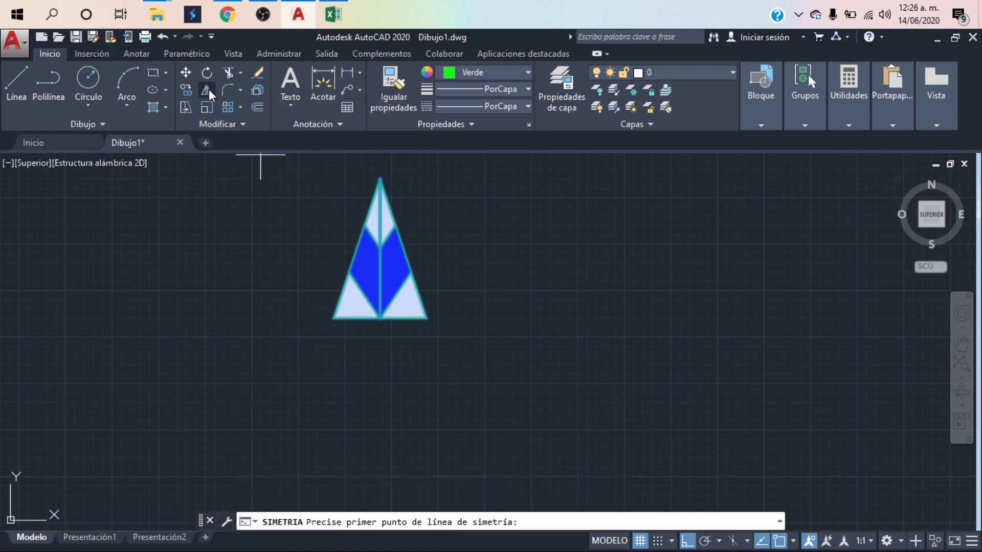
click(426, 318)
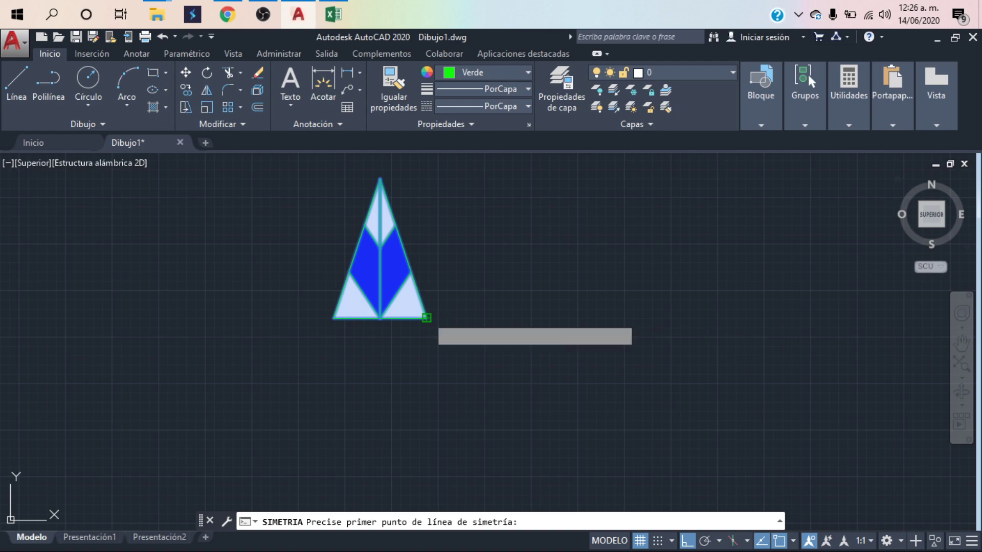
click(380, 180)
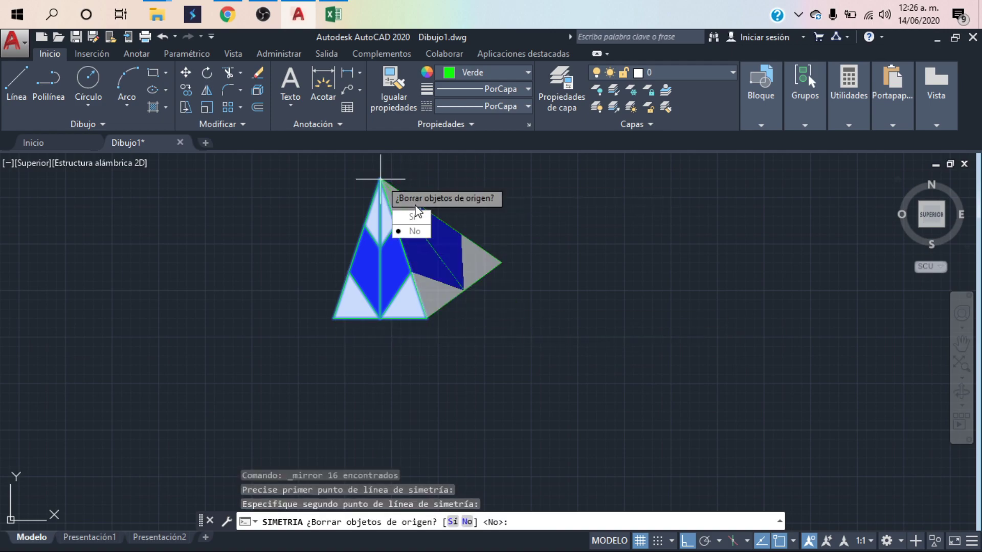
click(416, 234)
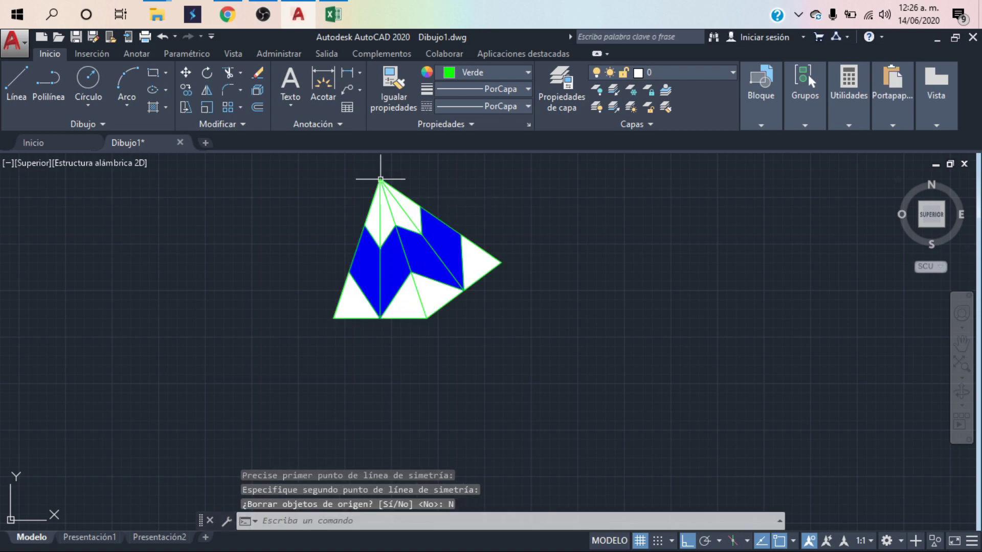
Mirror both triangles about the line from the bottom-left corner to the shared apex, keeping originals
click(575, 173)
click(281, 370)
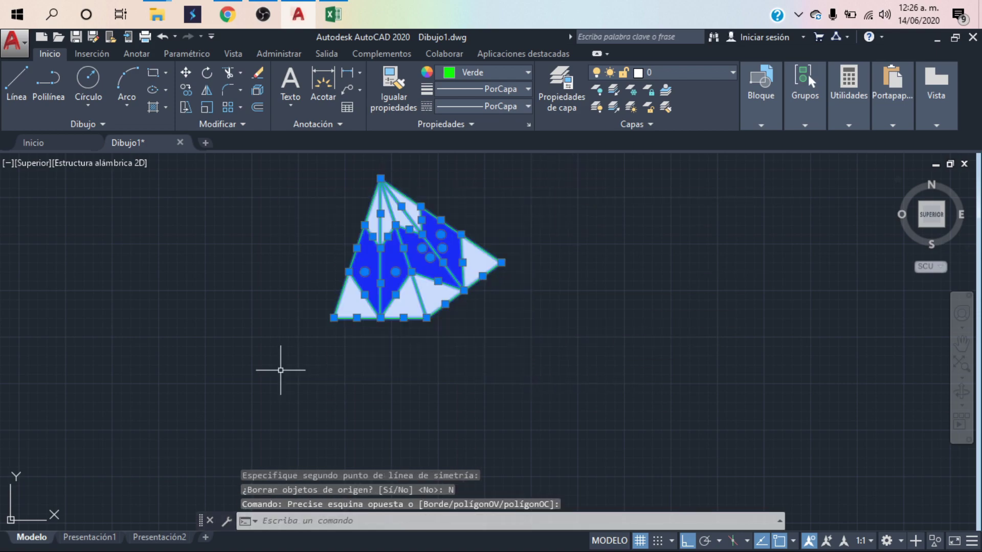
click(203, 92)
click(334, 317)
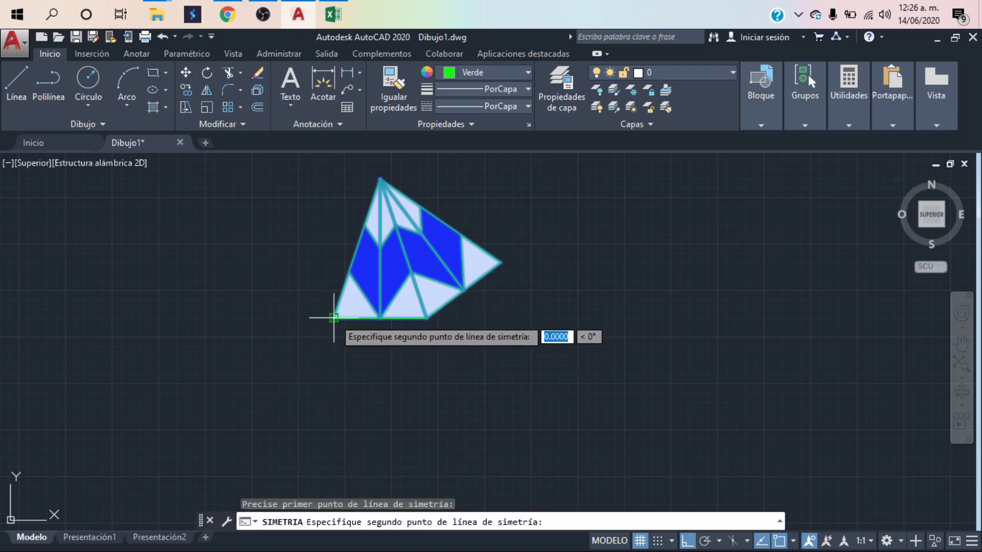
scroll(381, 180, up, 3)
click(385, 184)
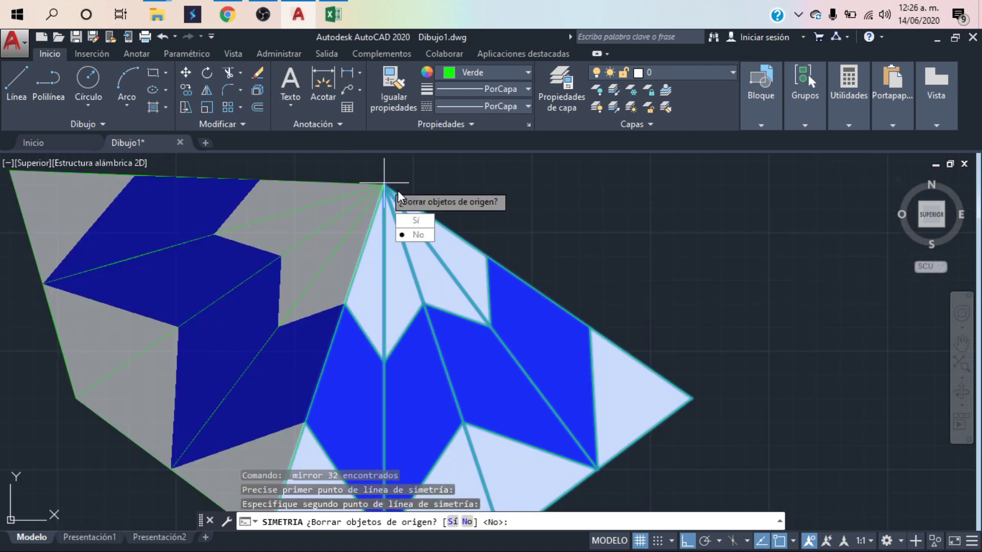
key(Return)
scroll(460, 205, down, 4)
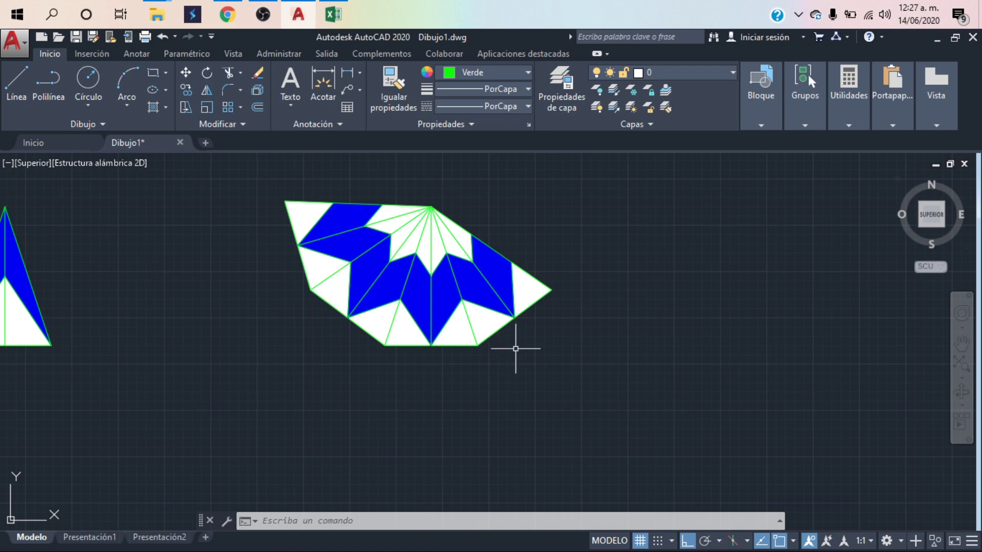
Copy the blue-sided isosceles triangle into open space right of the fan
scroll(450, 368, down, 3)
scroll(285, 361, up, 4)
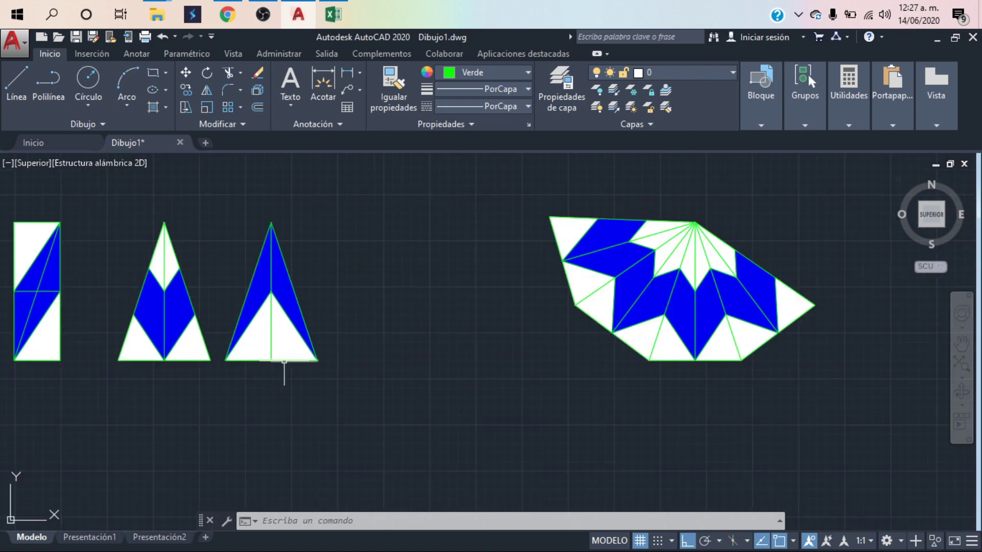
click(388, 193)
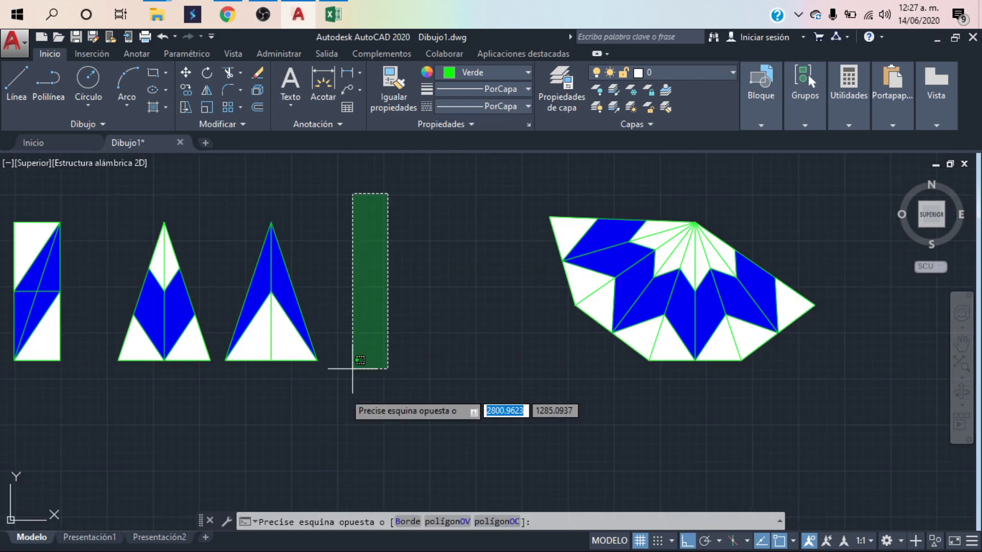
click(221, 383)
click(187, 91)
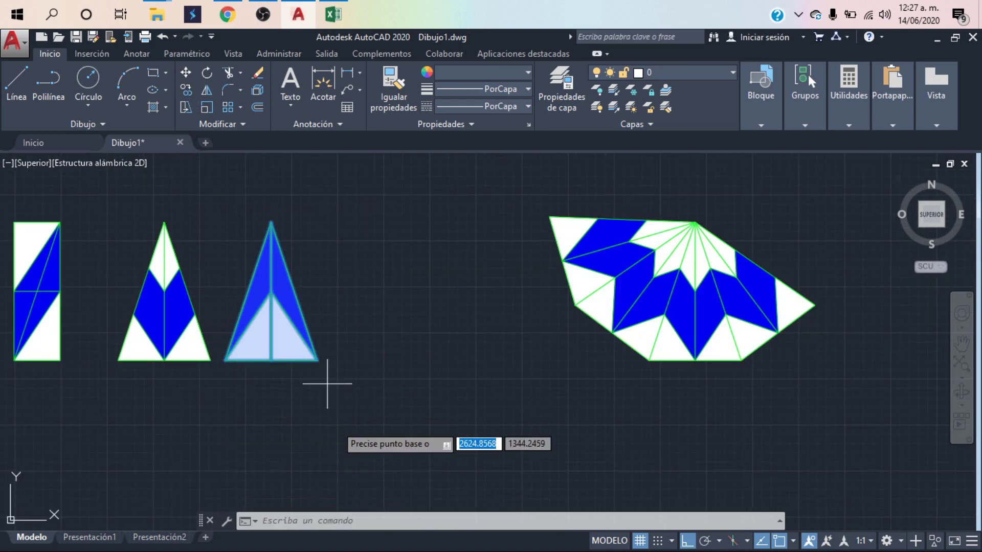
click(317, 361)
middle_drag(406, 377, 10, 330)
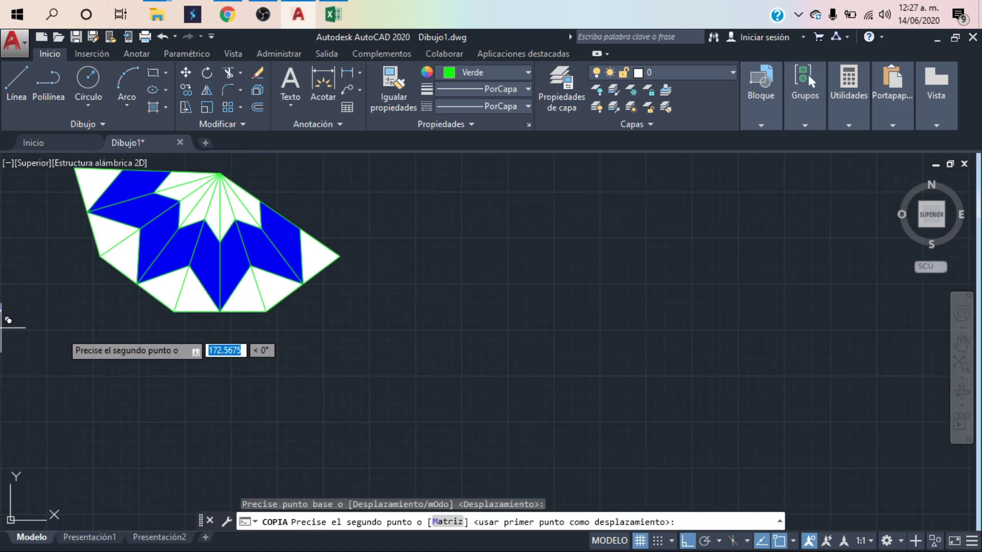
click(671, 276)
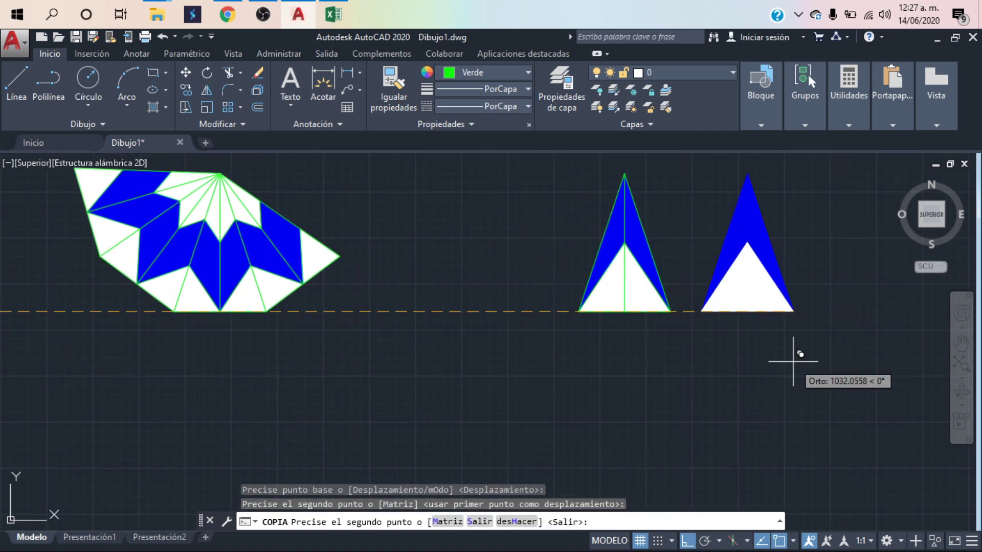
key(Return)
middle_drag(709, 277, 561, 311)
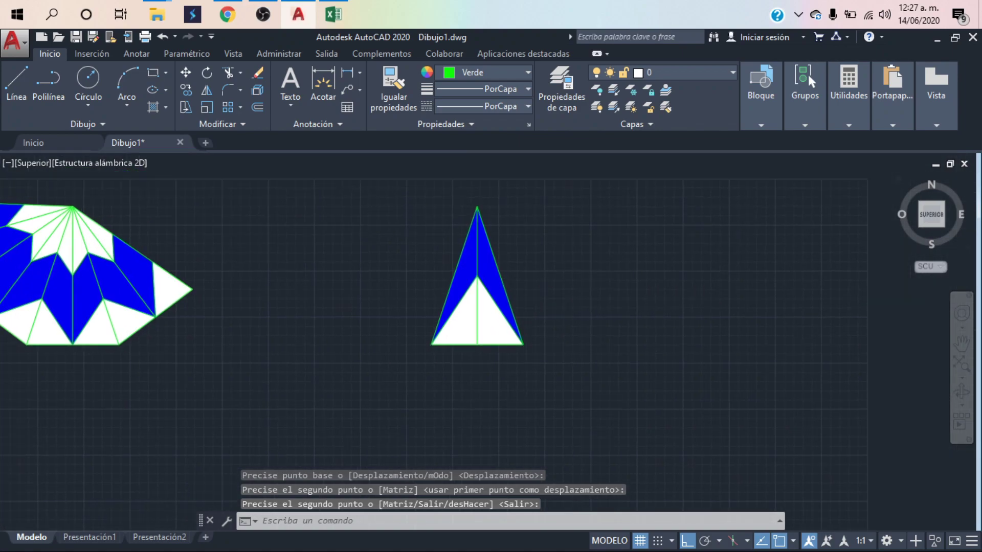
Mirror the copy about its right edge through the apex, keeping the original
click(589, 186)
click(355, 369)
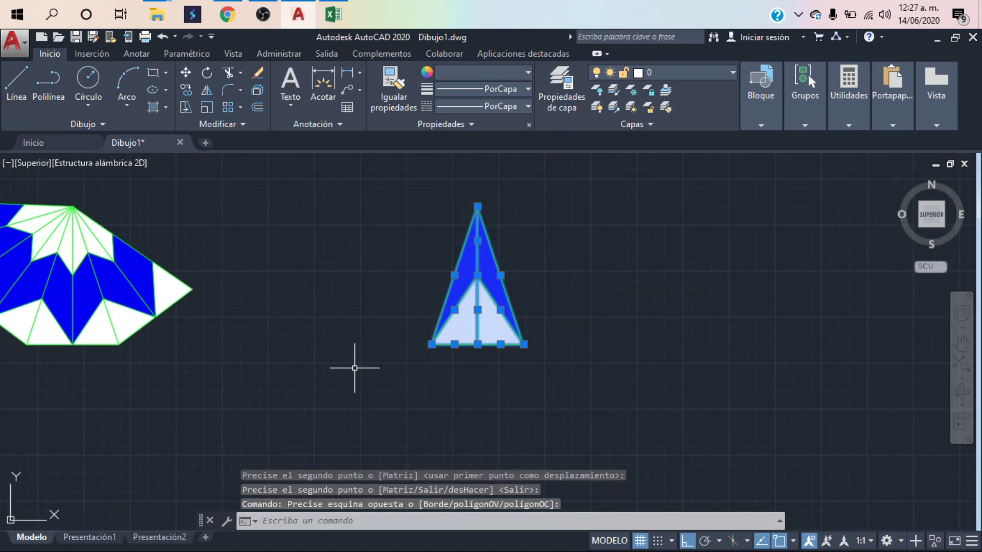
click(208, 91)
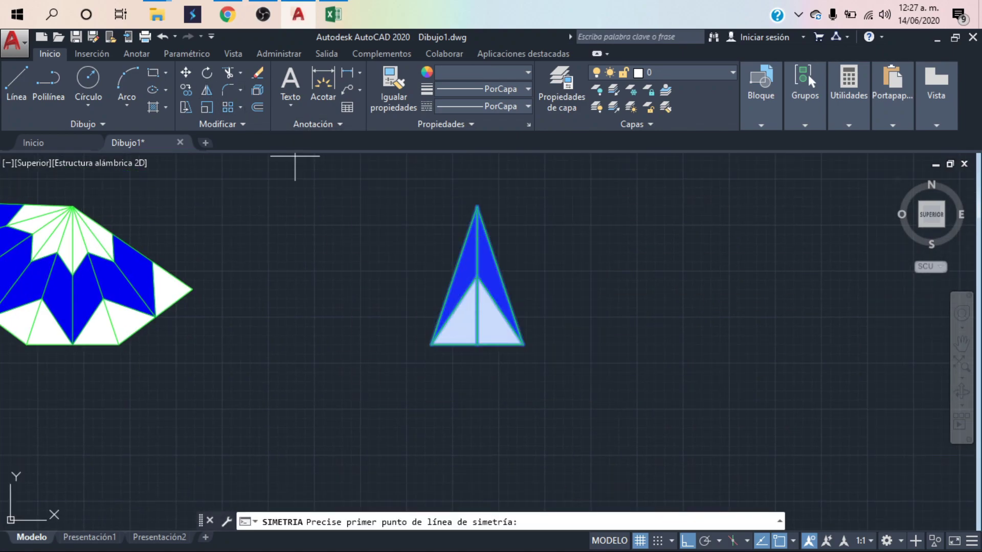
click(524, 344)
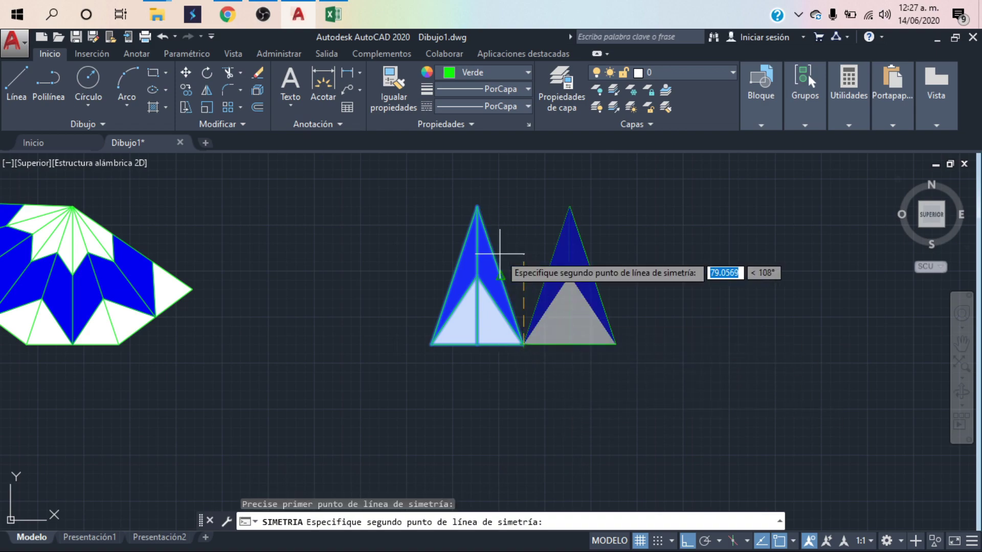
click(477, 206)
key(Return)
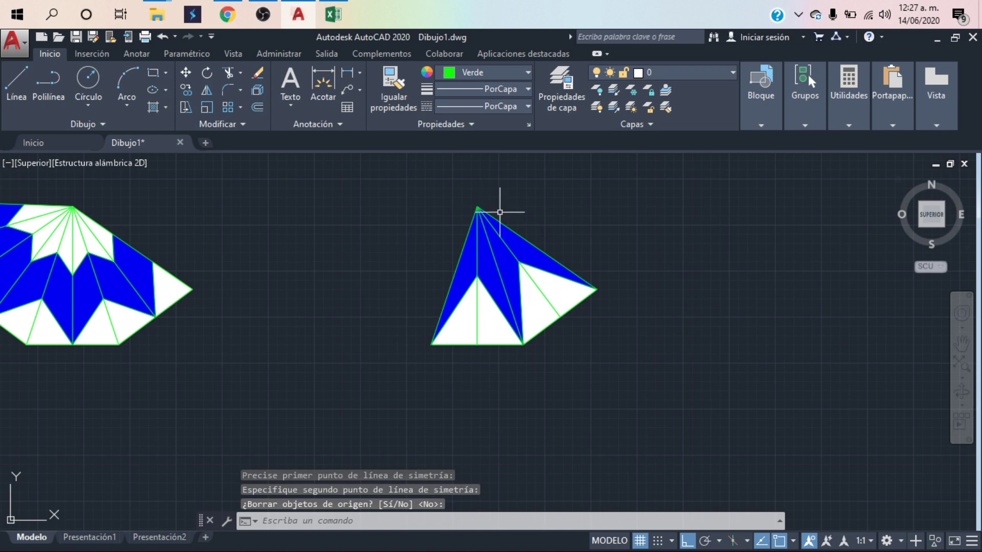
Mirror both triangles about the bottom-left corner-to-apex line, keeping the originals
click(619, 194)
click(398, 394)
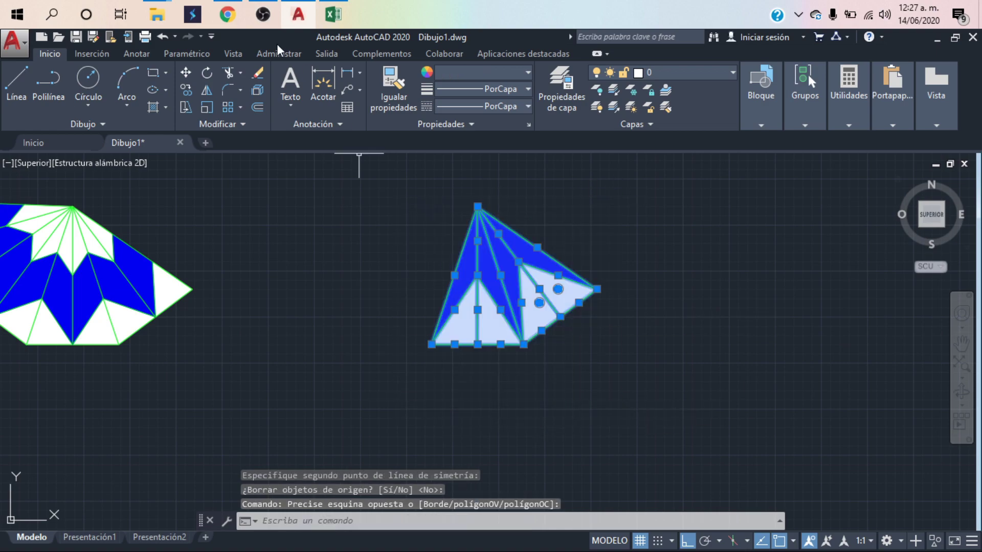
click(206, 91)
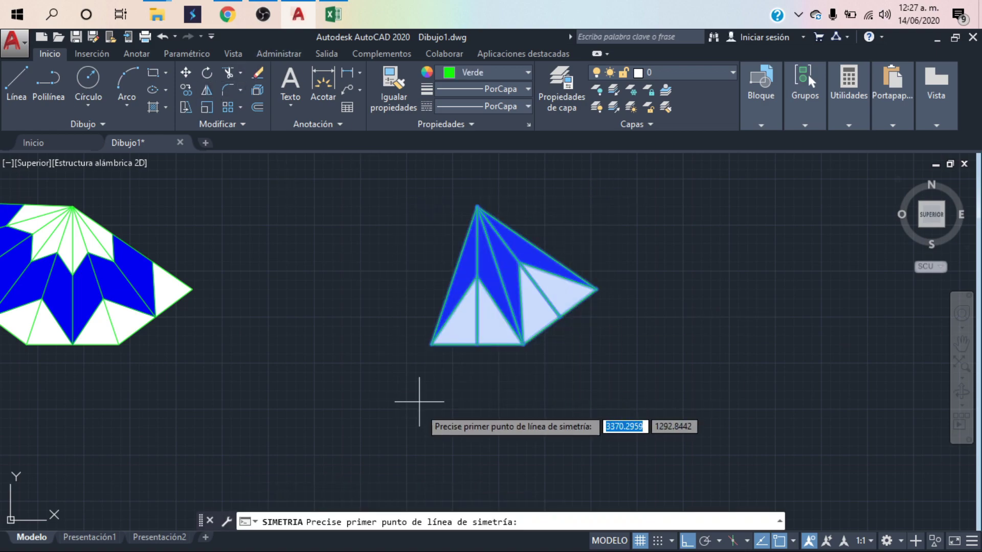
click(431, 345)
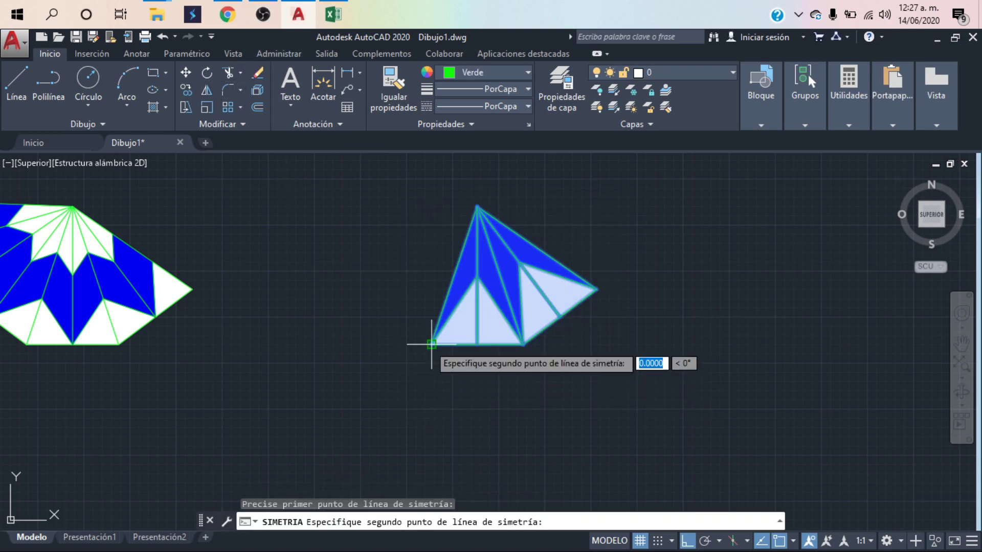
click(477, 204)
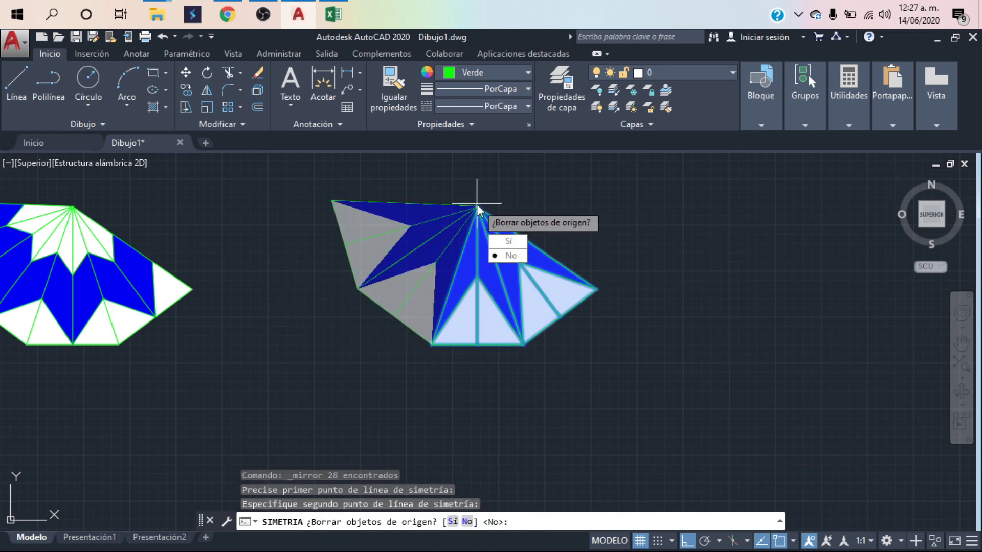
key(Return)
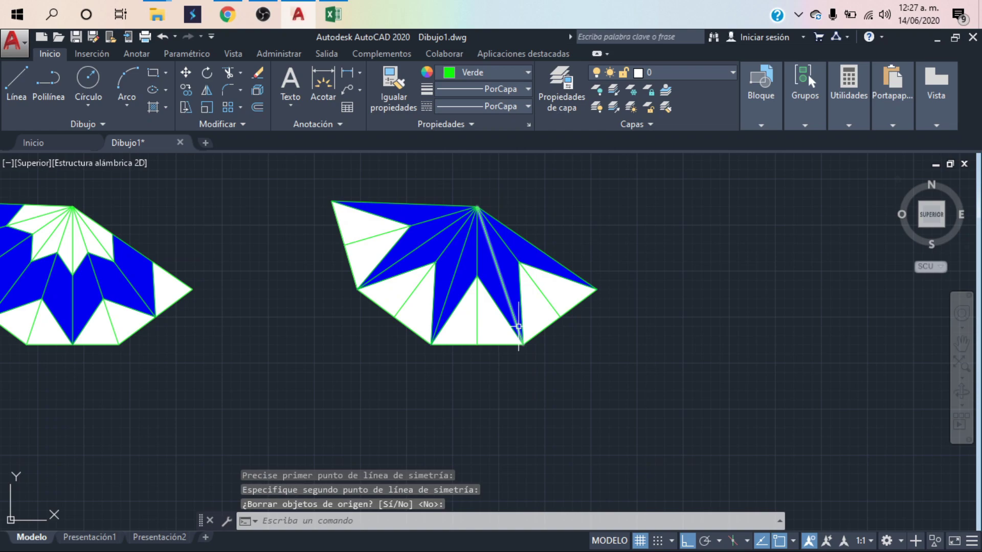
scroll(416, 346, down, 2)
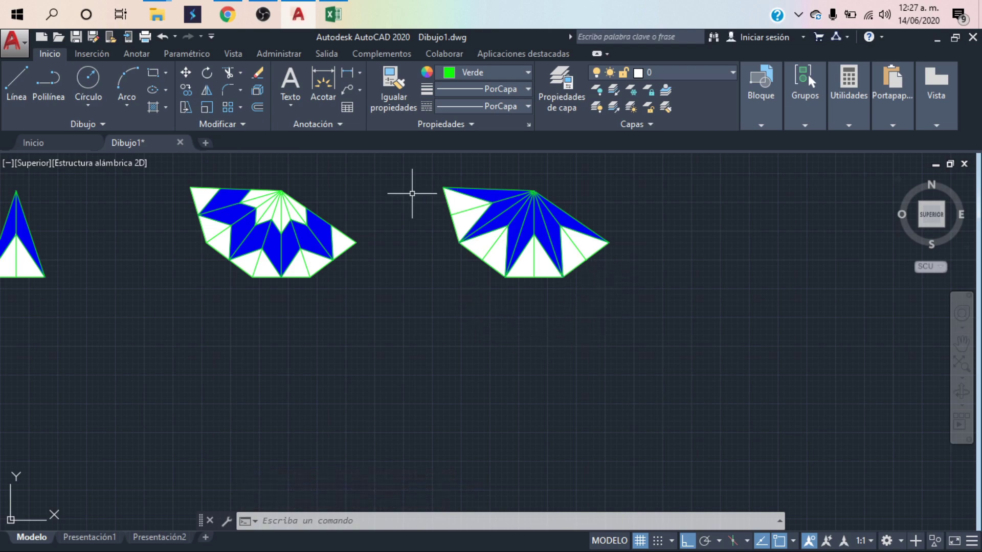
middle_drag(291, 345, 367, 393)
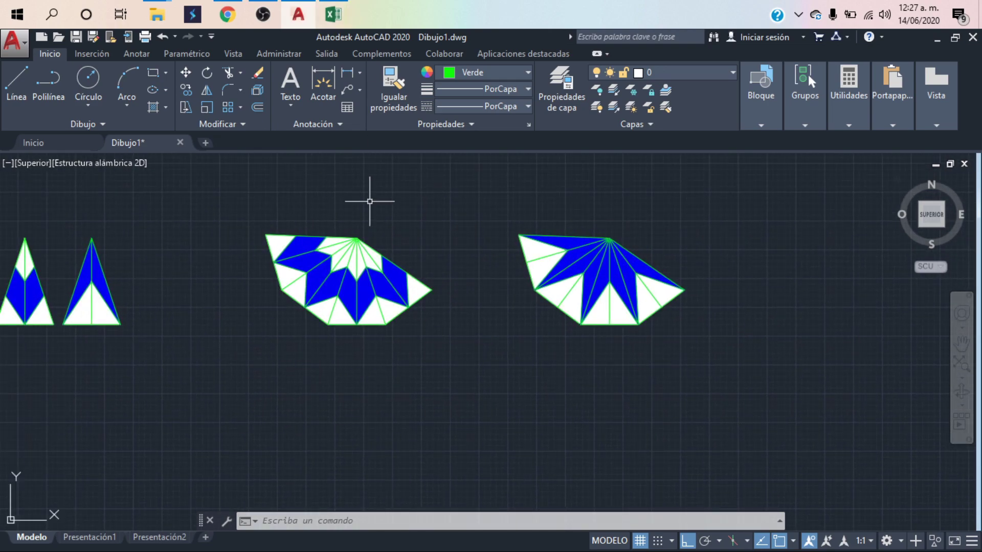
scroll(347, 330, down, 4)
scroll(308, 318, up, 3)
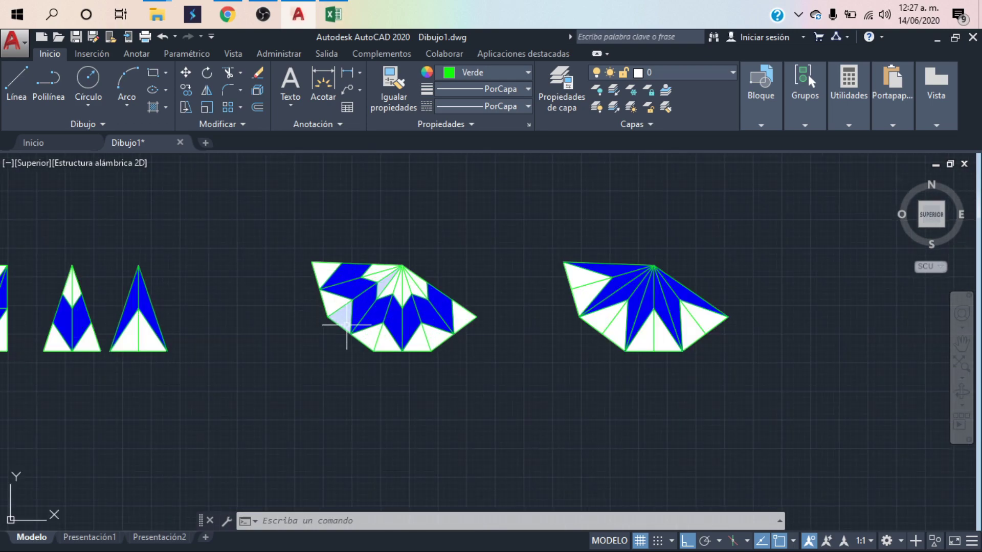
mouse_move(358, 296)
middle_down()
mouse_move(189, 337)
mouse_move(702, 284)
mouse_move(746, 312)
middle_up()
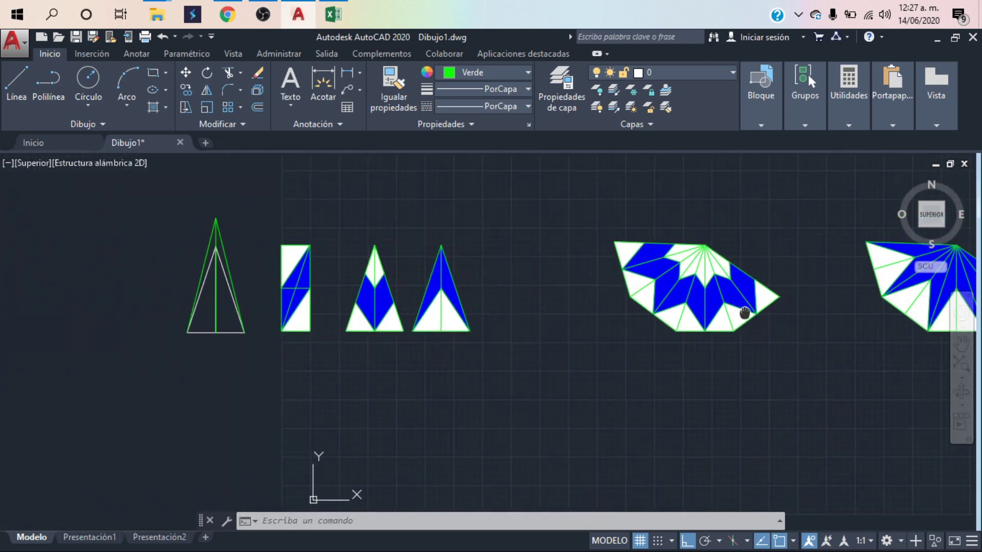
scroll(328, 309, up, 5)
scroll(327, 309, down, 2)
middle_drag(353, 319, 190, 337)
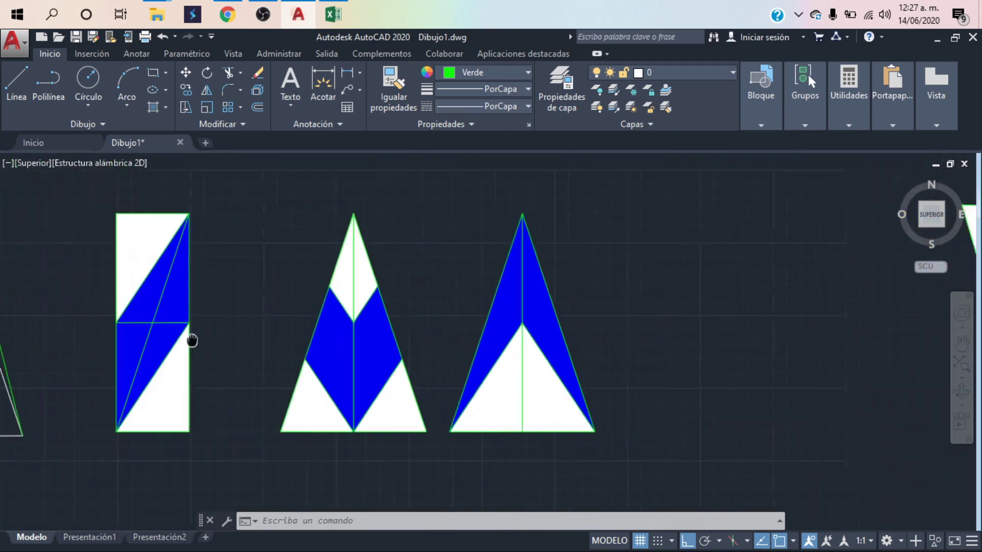
mouse_move(732, 325)
middle_down()
mouse_move(496, 334)
mouse_move(122, 301)
middle_up()
scroll(469, 298, down, 3)
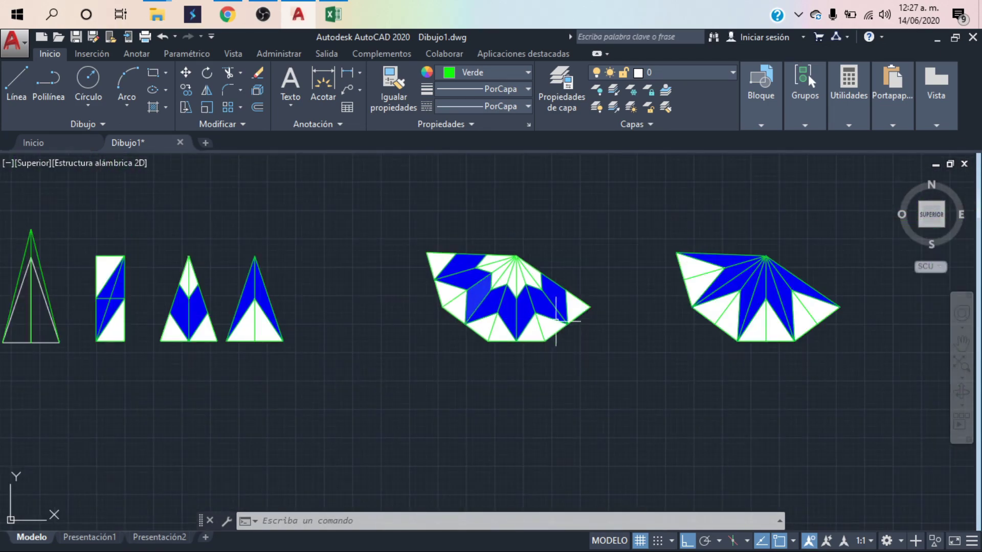
mouse_move(559, 328)
middle_down()
mouse_move(402, 346)
mouse_move(520, 322)
middle_up()
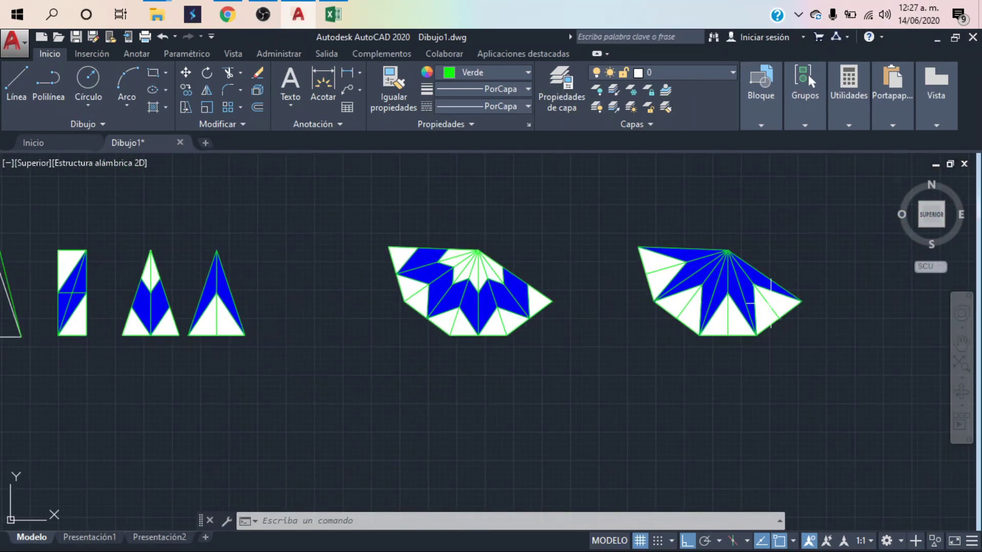
mouse_move(811, 291)
middle_down()
mouse_move(714, 282)
mouse_move(614, 334)
mouse_move(669, 326)
middle_up()
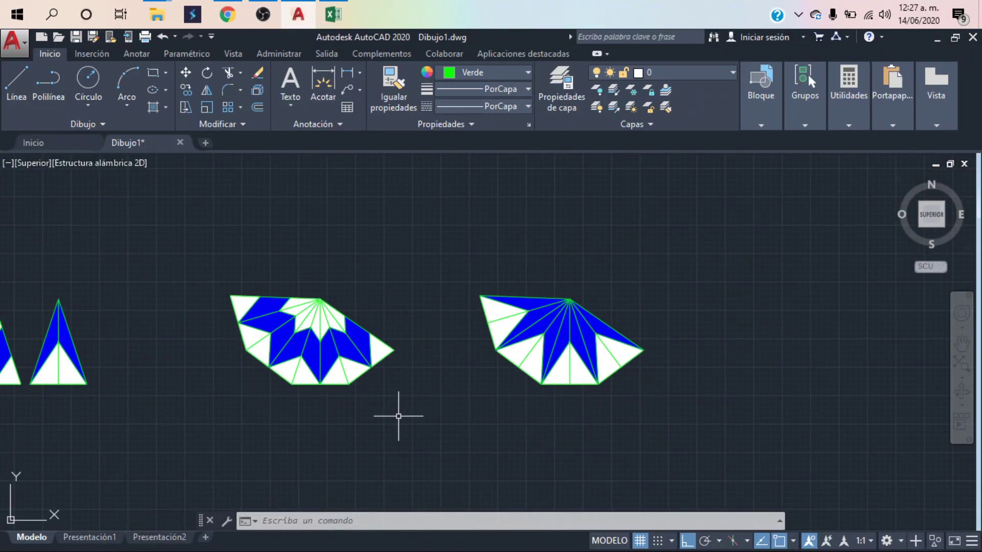
middle_drag(413, 396, 659, 363)
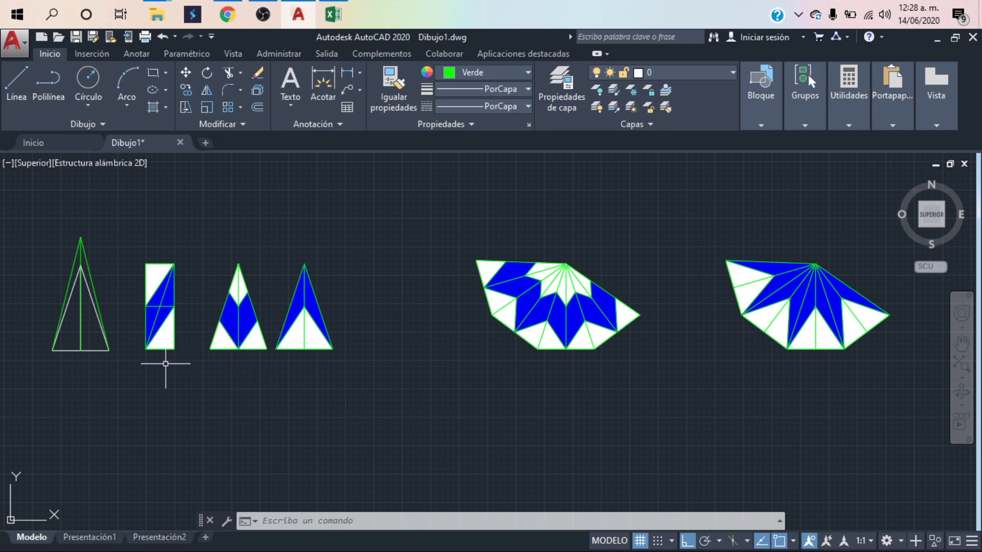
scroll(156, 294, up, 4)
mouse_move(204, 254)
middle_down()
mouse_move(303, 249)
mouse_move(120, 295)
middle_up()
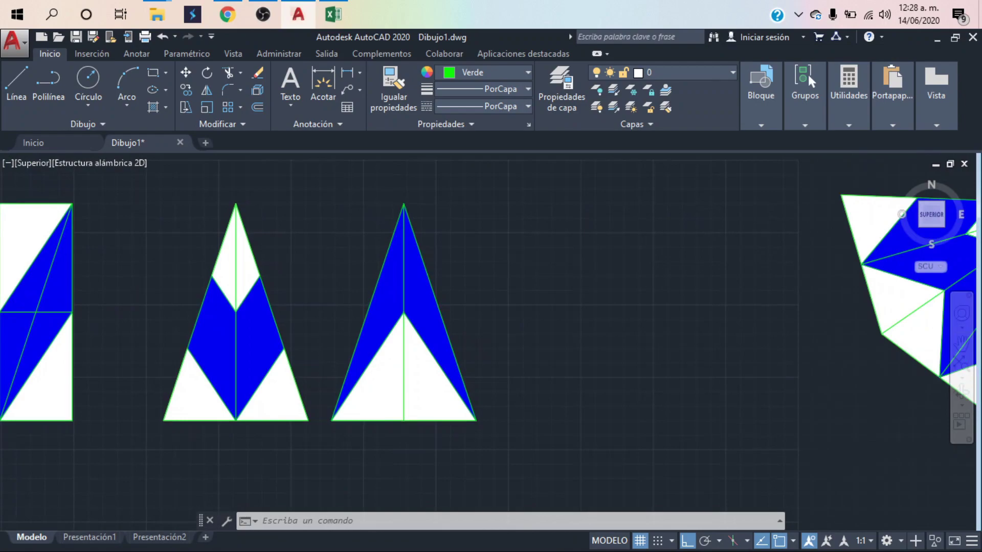
Draw a 50 by 75 rectangle with LINE: 75 down, 50 across, 75 up, closing the top
click(16, 77)
scroll(125, 274, down, 2)
scroll(222, 223, down, 2)
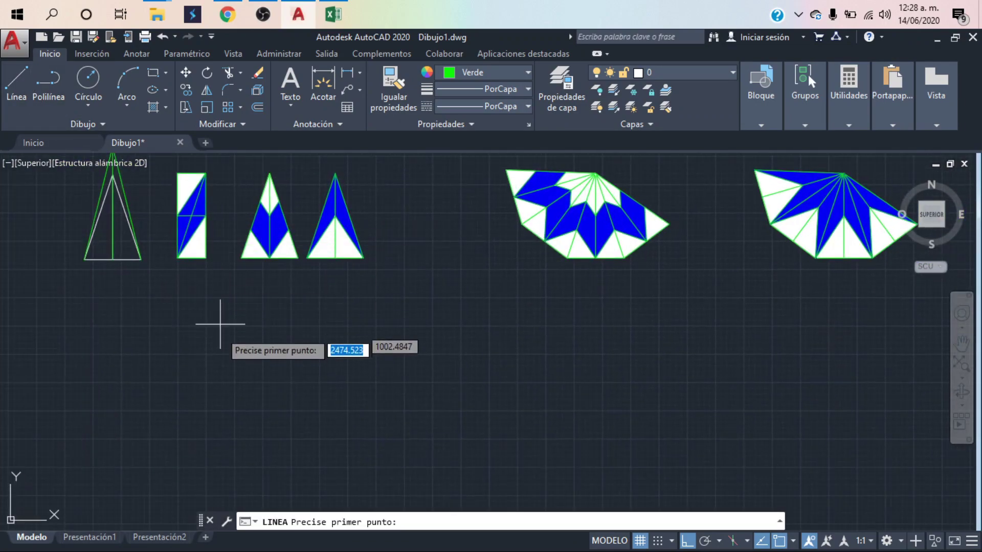
scroll(180, 283, up, 4)
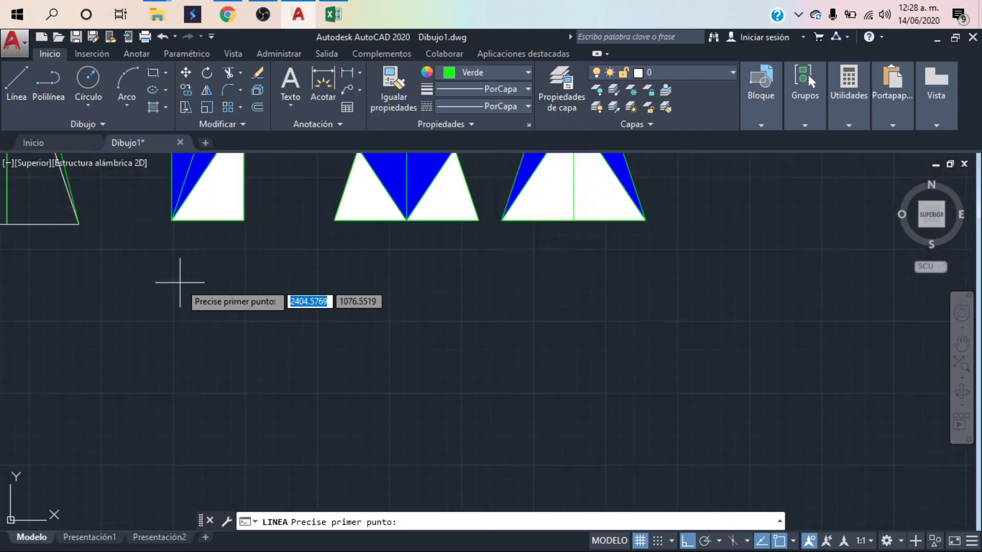
click(178, 265)
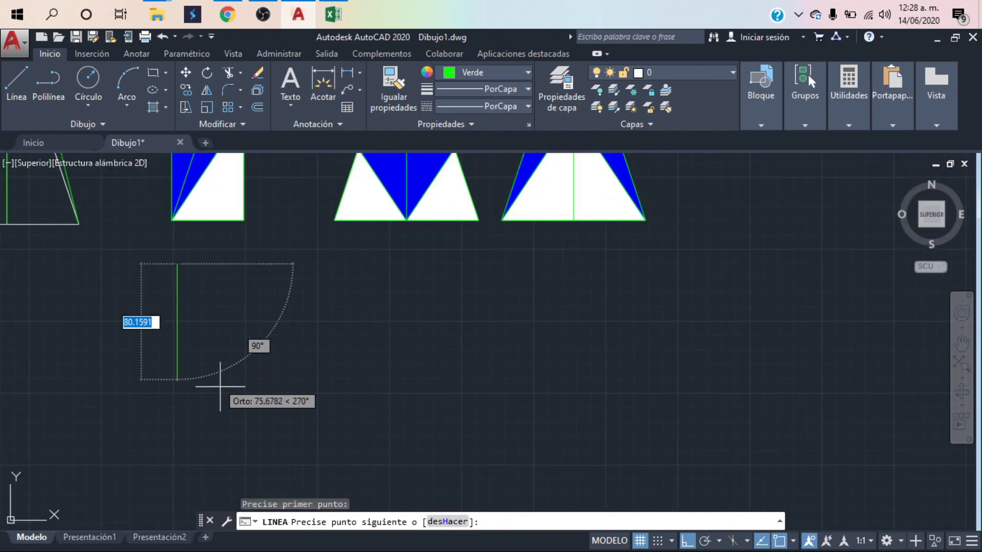
text(7)
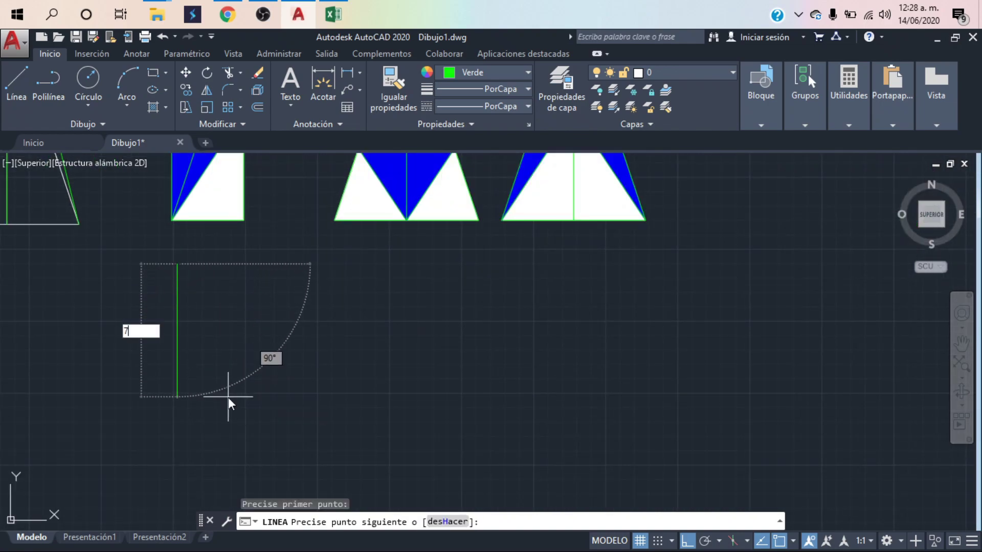
text(5)
key(Return)
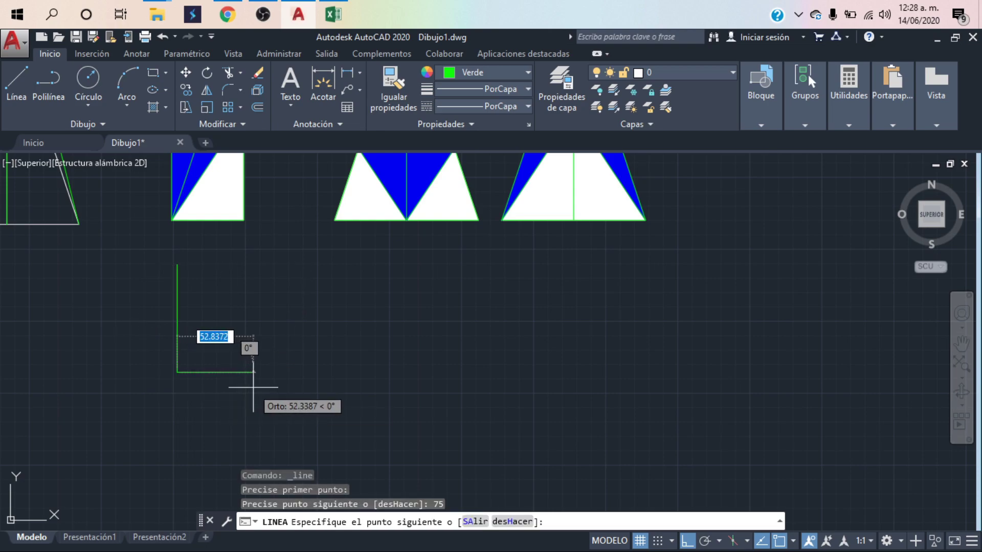
text(5)
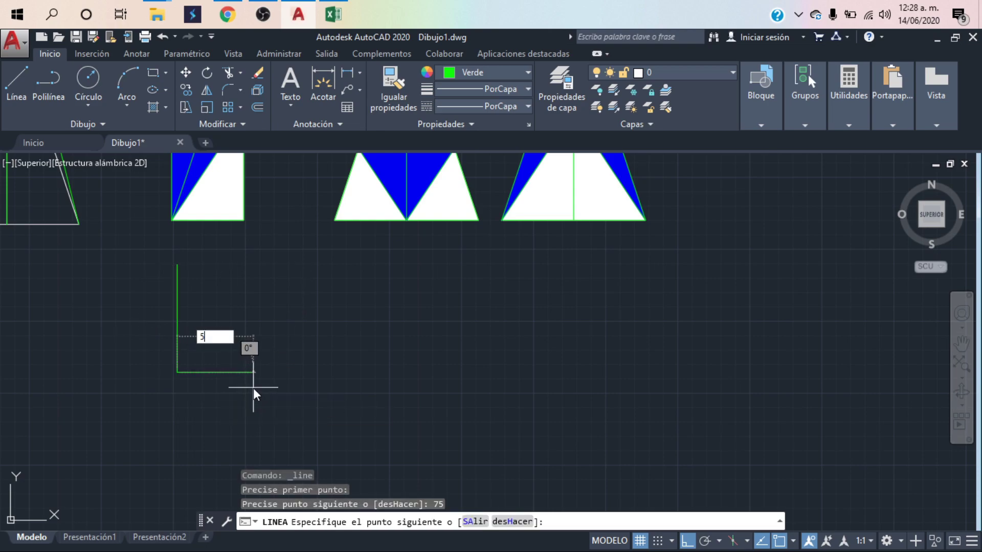
text(0)
key(Return)
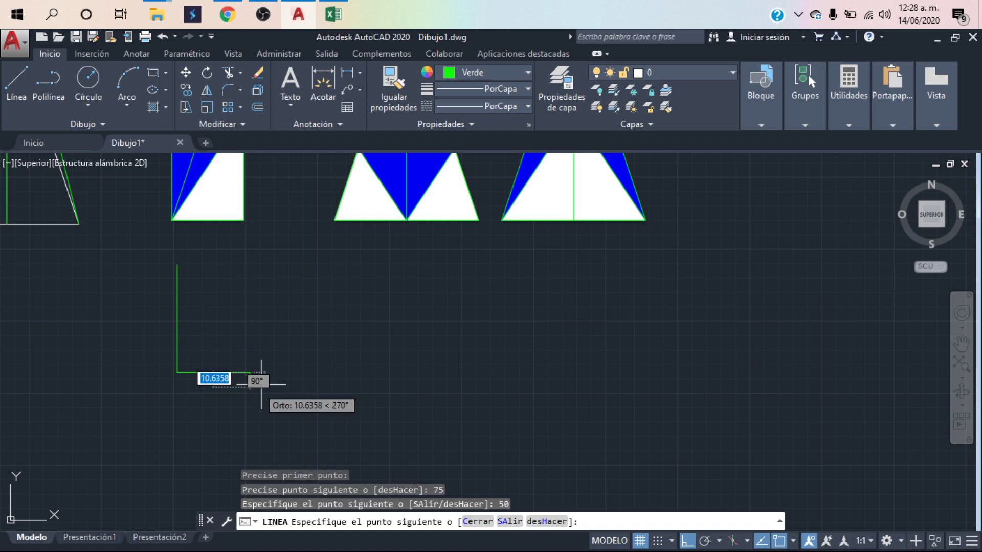
text(7)
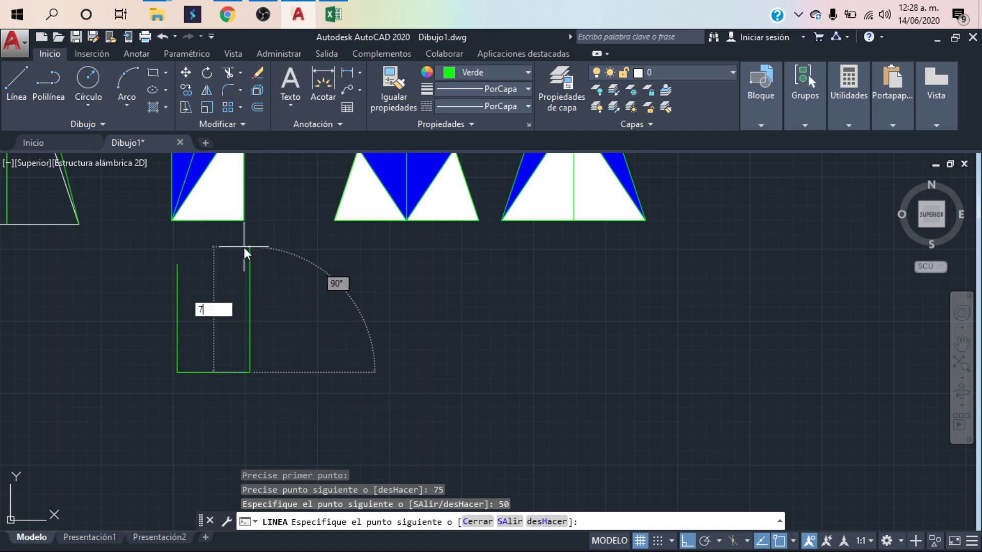
text(5)
key(Return)
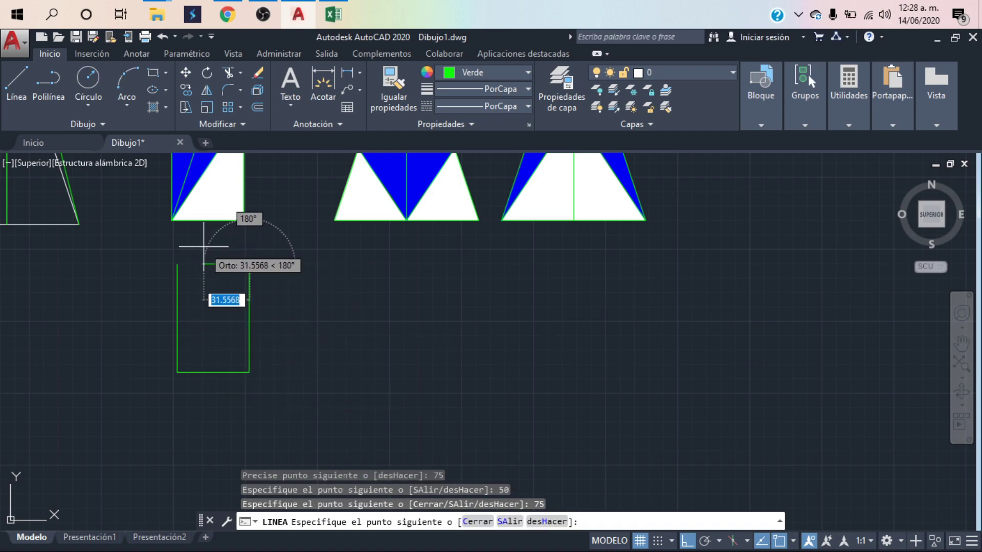
click(177, 264)
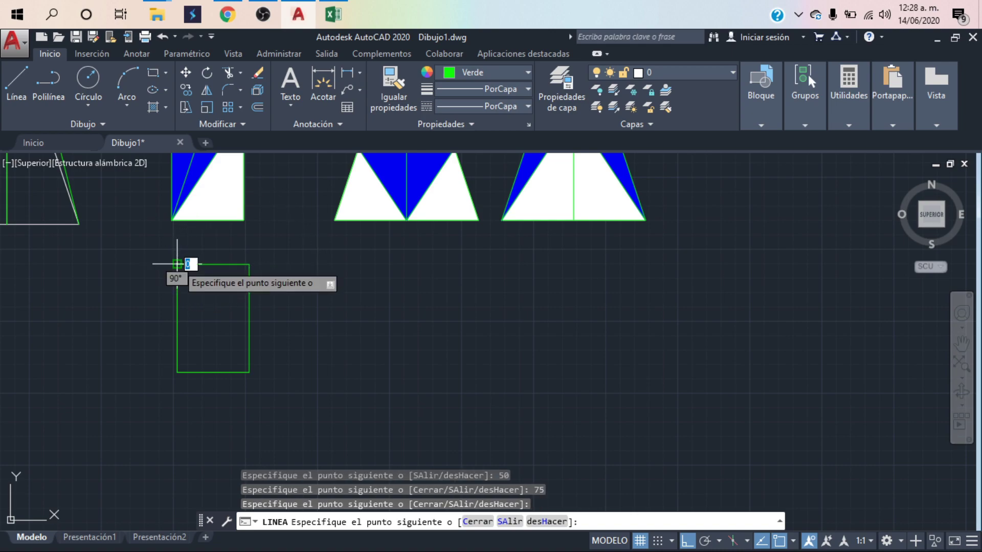
key(Return)
Move the rectangle slightly lower, using its bottom-right corner as base point
click(282, 245)
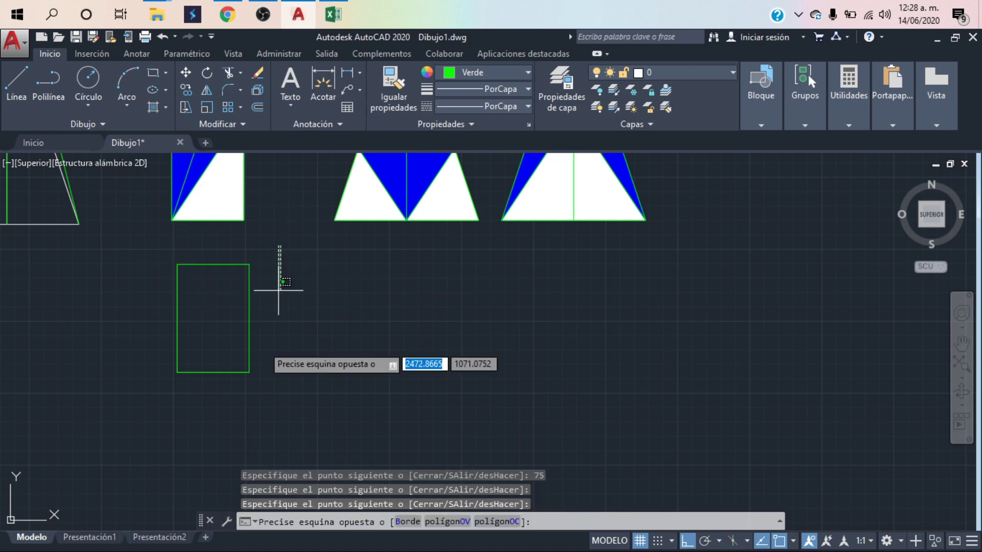
click(110, 392)
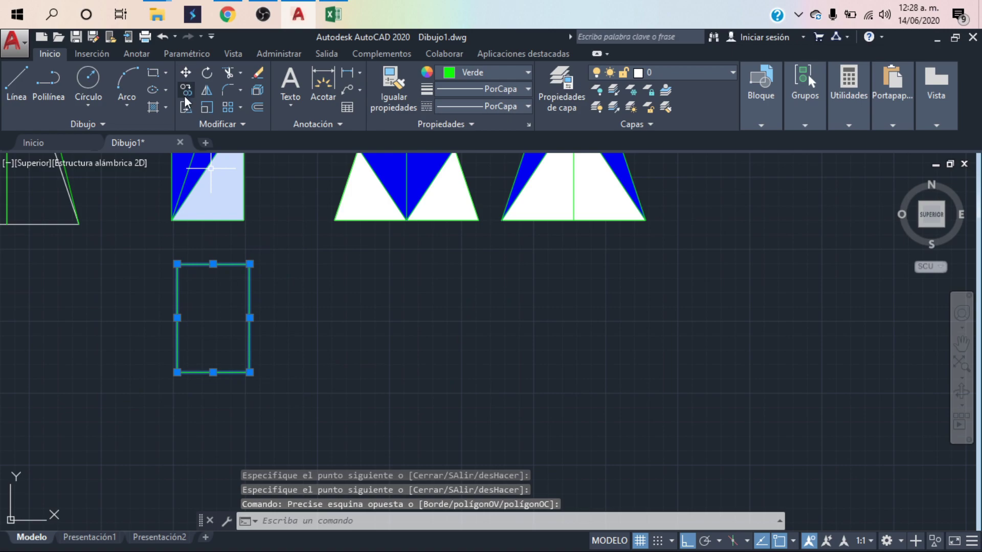
click(187, 73)
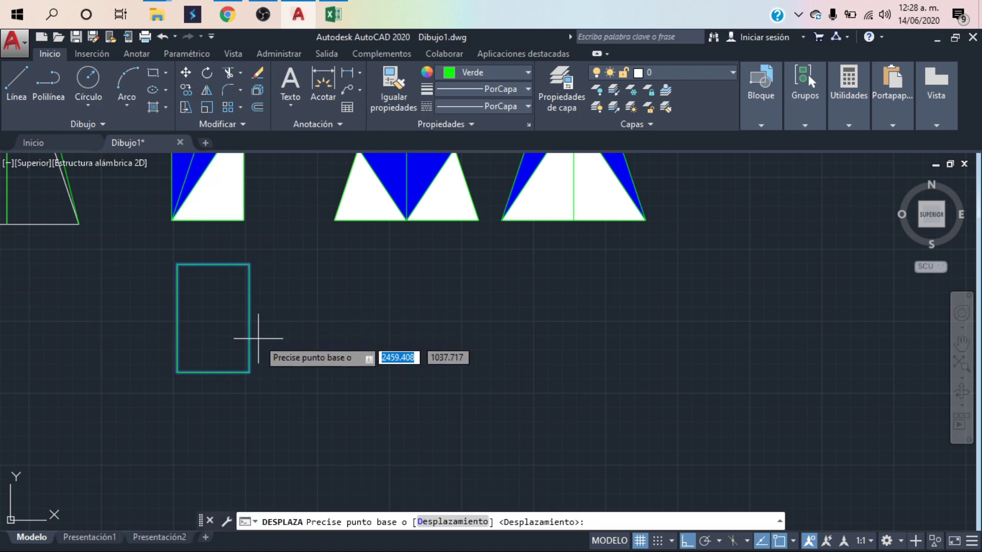
click(250, 373)
click(248, 394)
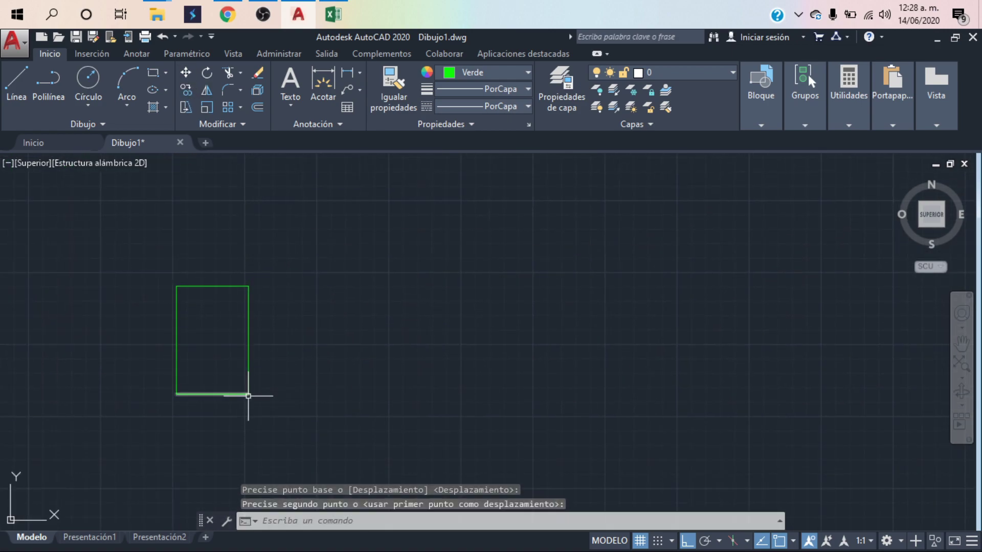
click(17, 79)
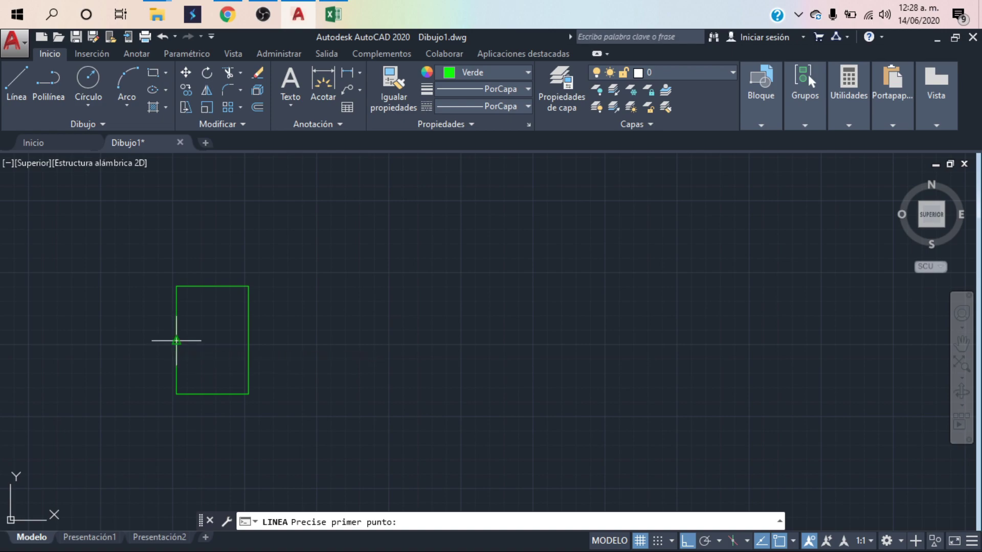
Draw a line between the rectangle's side midpoints, splitting it into two halves
click(177, 340)
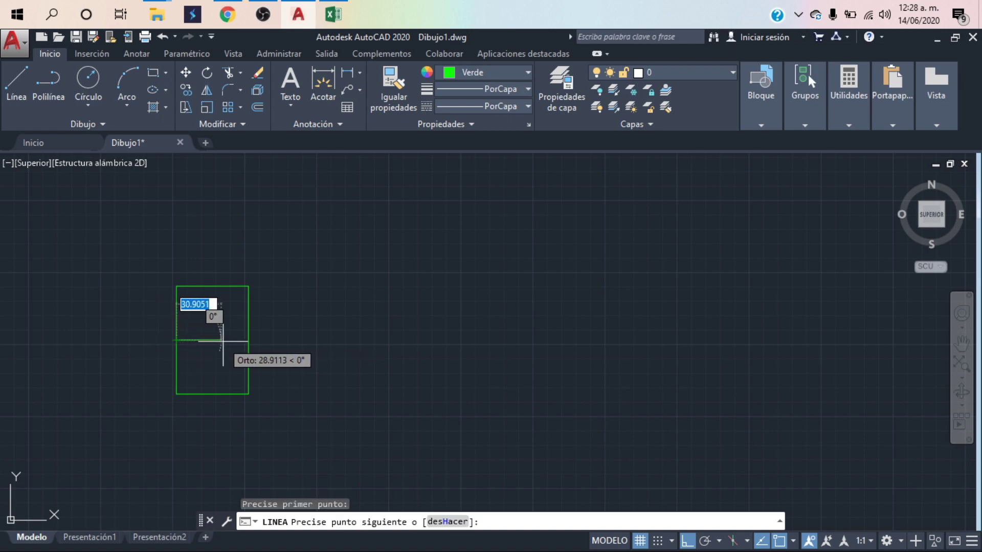
click(249, 340)
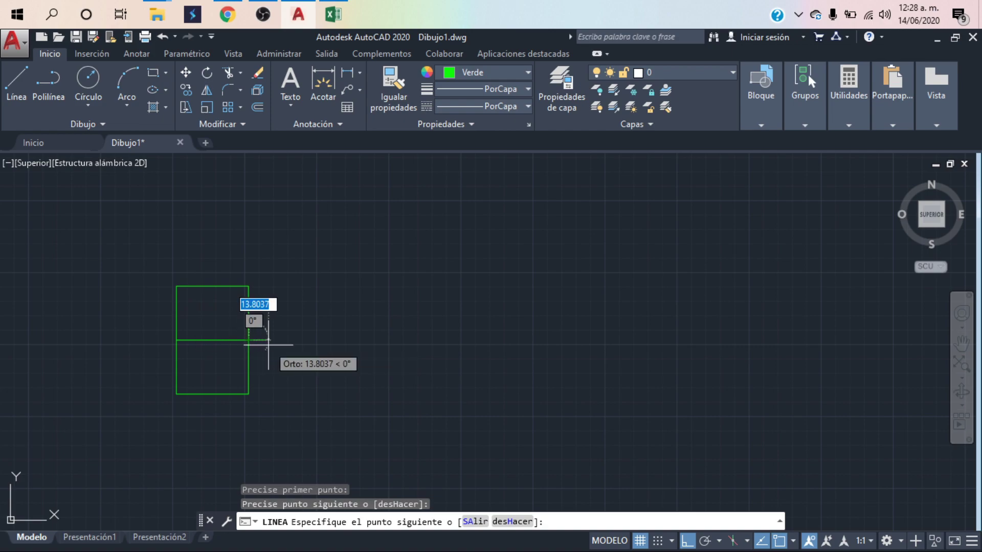
key(Return)
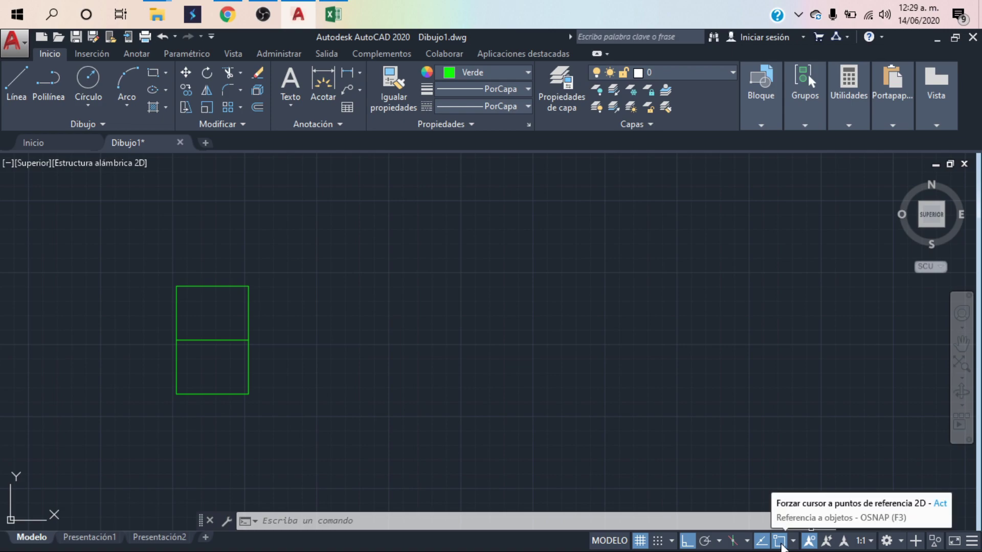
Turn object snap back on, draw two trial lines from the top midpoint, then erase them
click(781, 546)
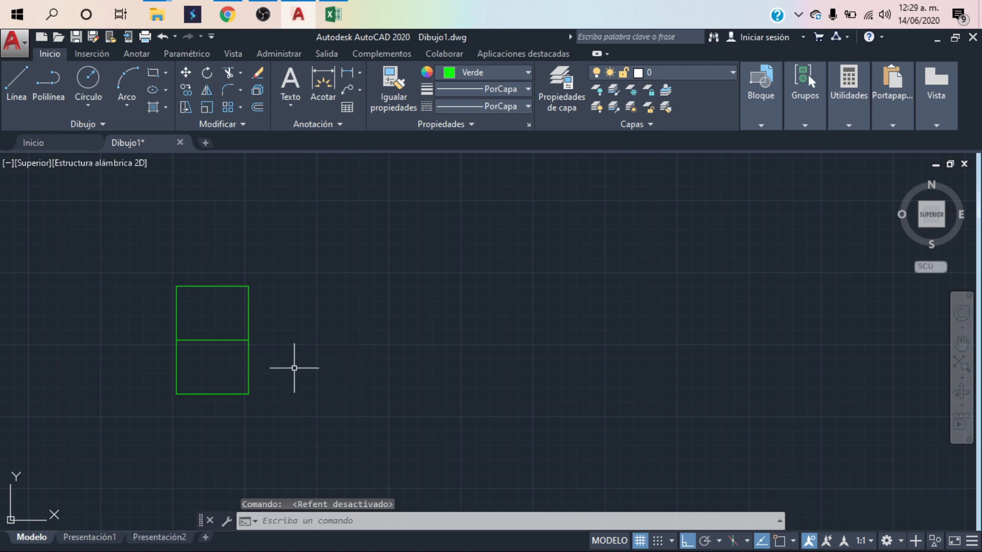
click(10, 81)
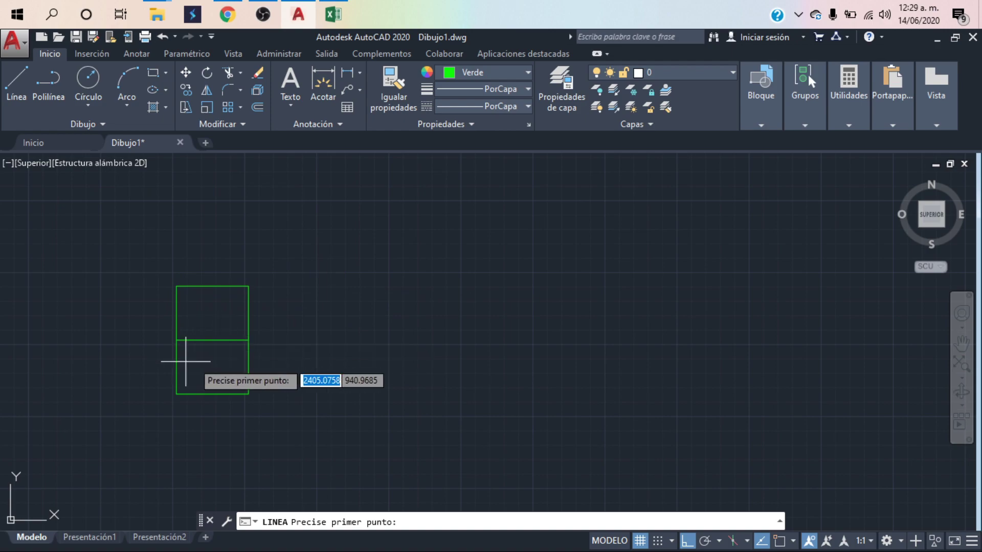
click(780, 541)
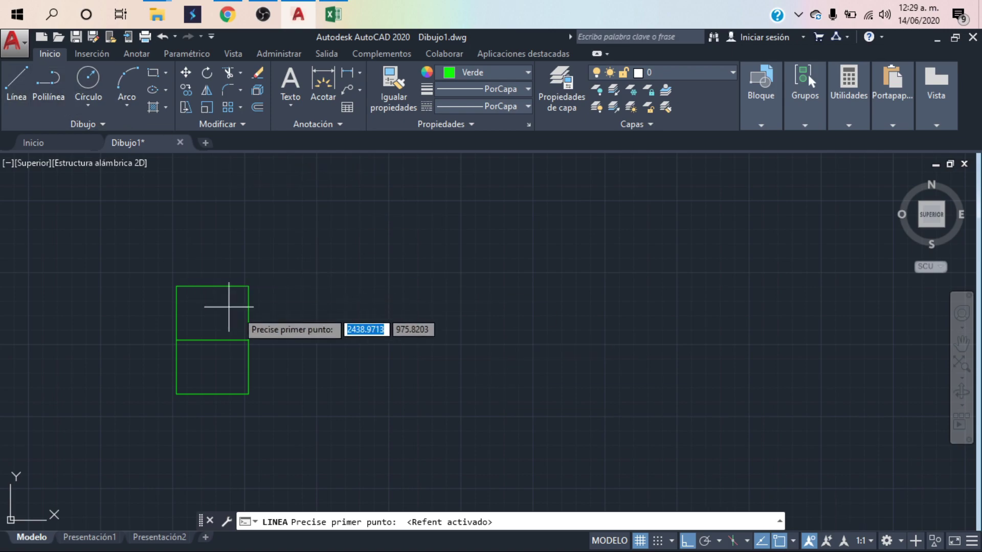
click(213, 286)
click(212, 197)
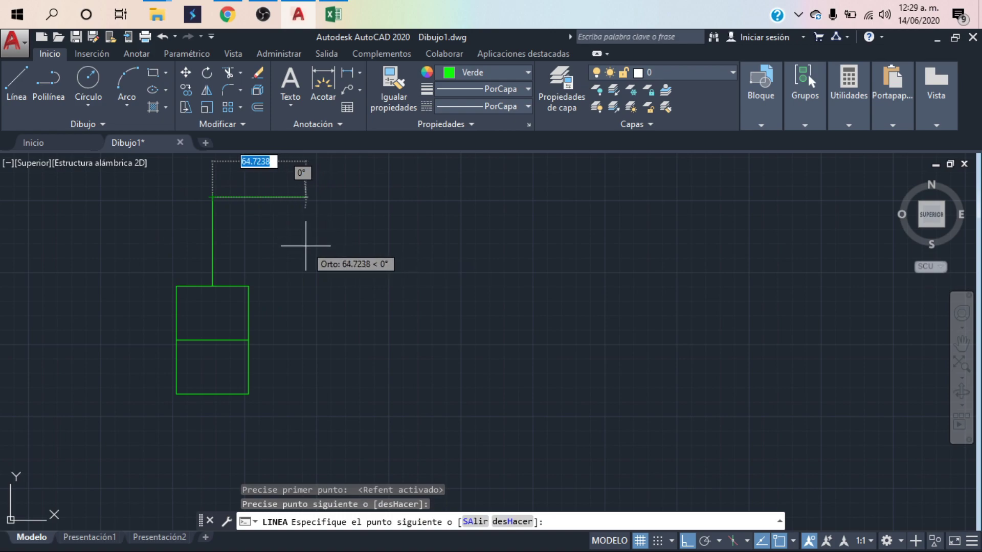
click(306, 241)
key(Return)
click(285, 170)
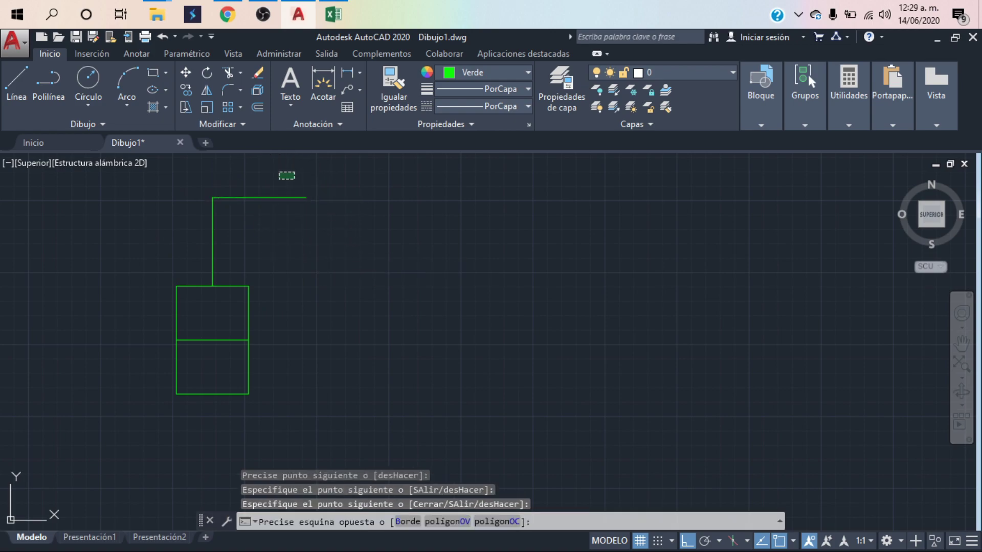
click(201, 239)
key(Delete)
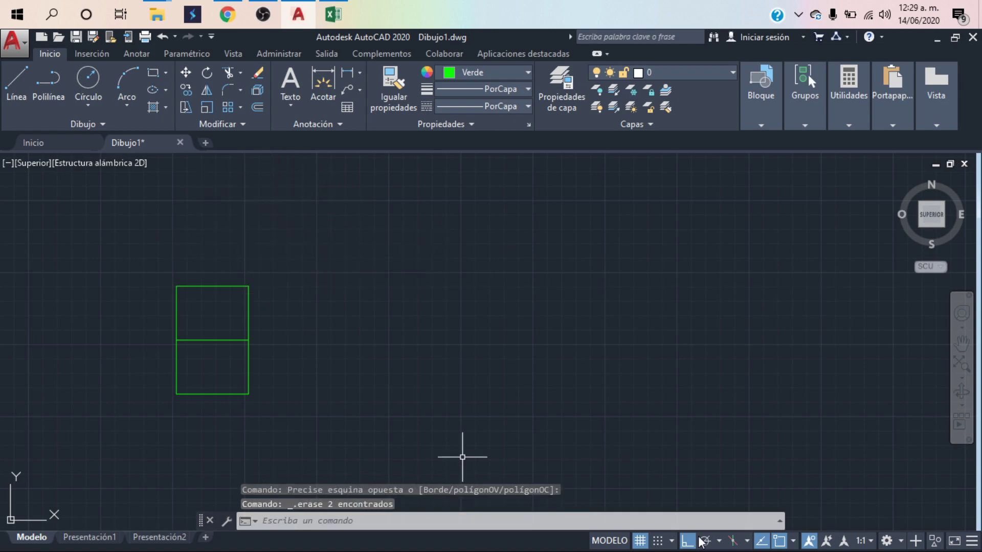
Enable the Punto medio (midpoint) object snap, cancelling the trial line
click(793, 542)
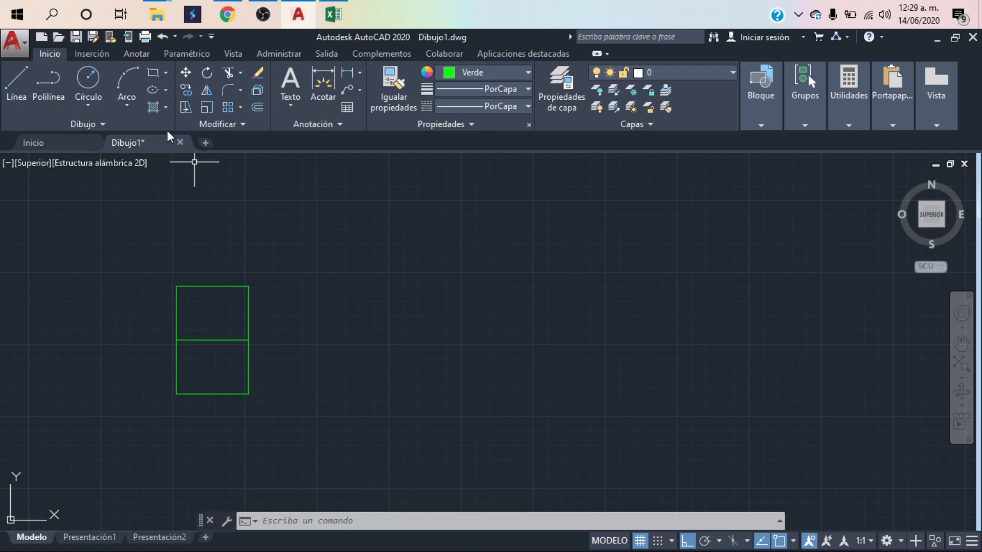
click(15, 82)
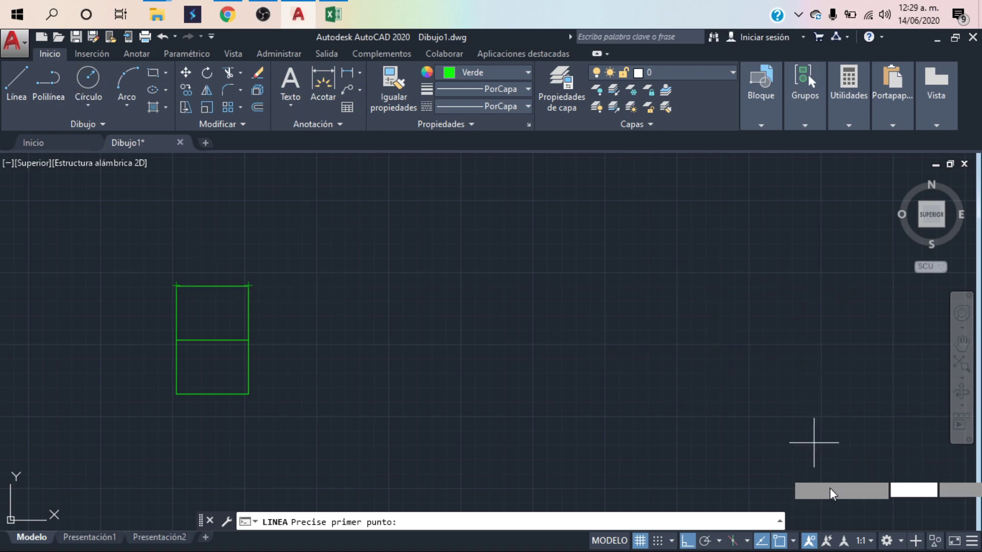
click(793, 541)
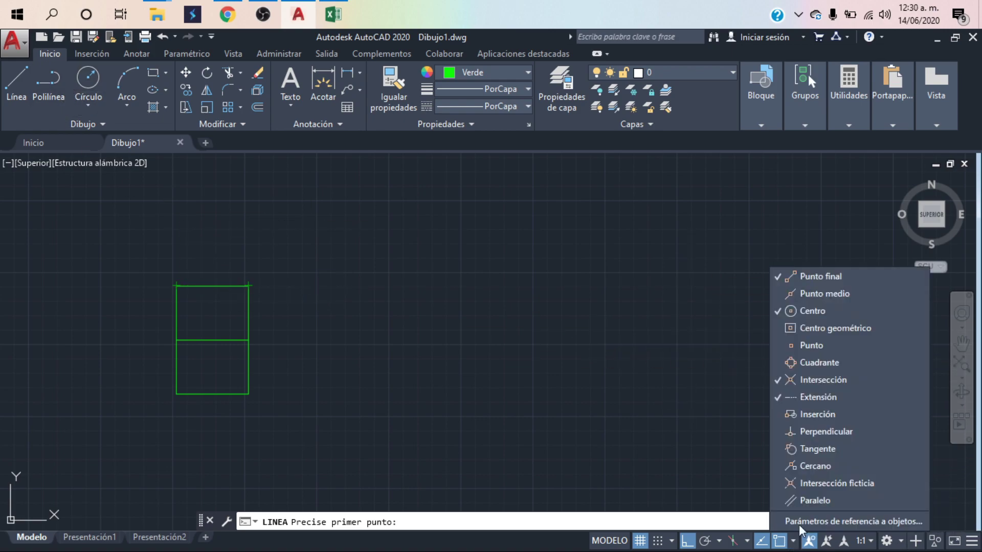
click(781, 297)
click(306, 198)
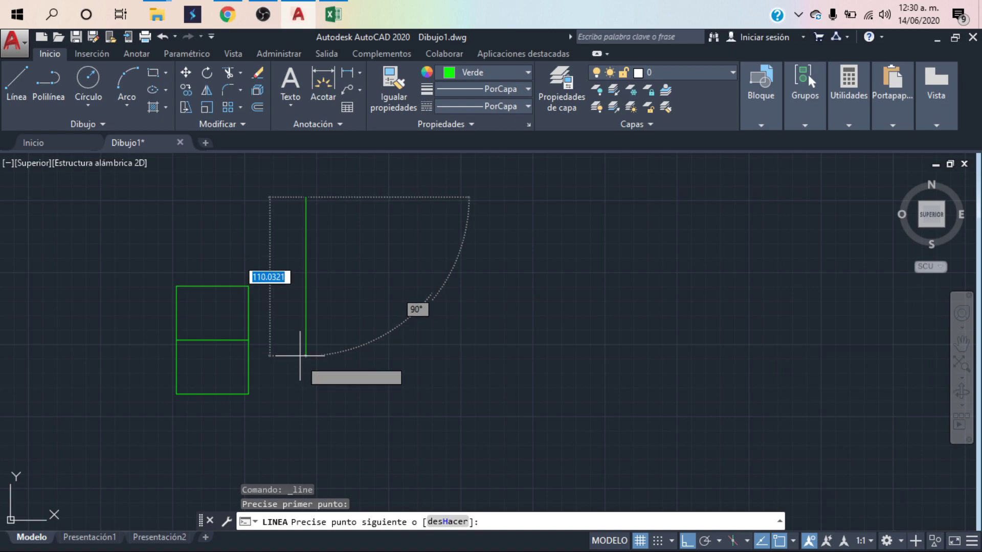
key(Escape)
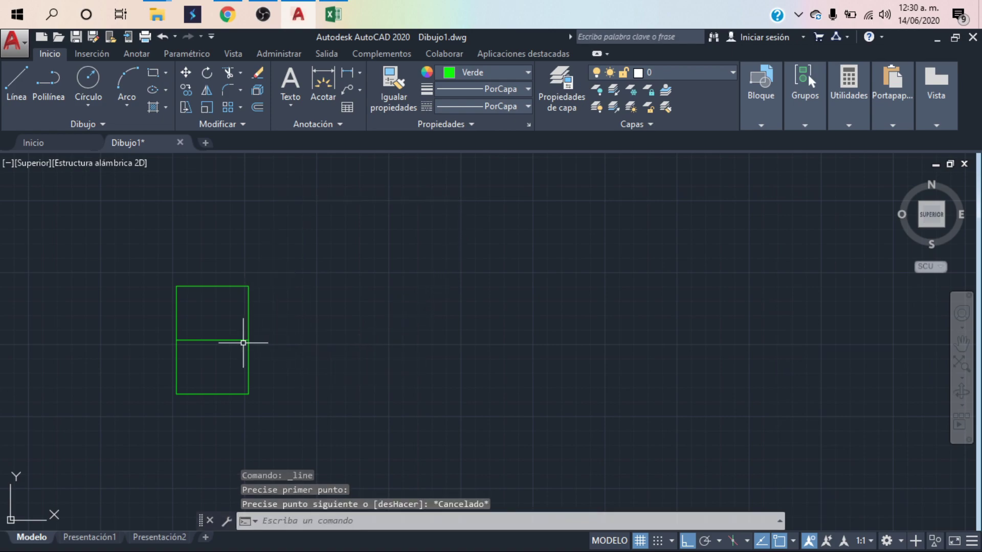
Select the rectangle's middle divider together with its left and right sides
scroll(243, 343, up, 2)
click(206, 323)
click(171, 366)
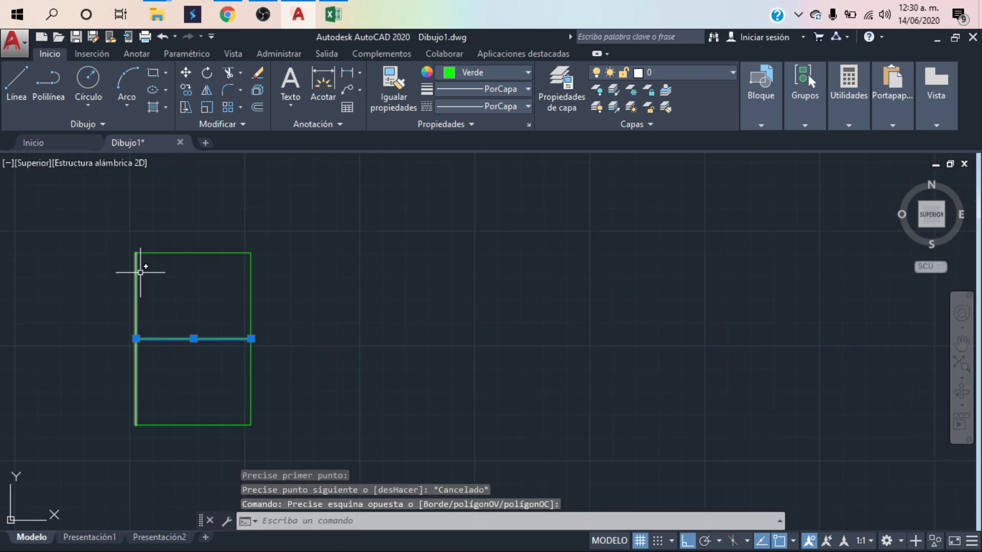
click(177, 291)
click(93, 301)
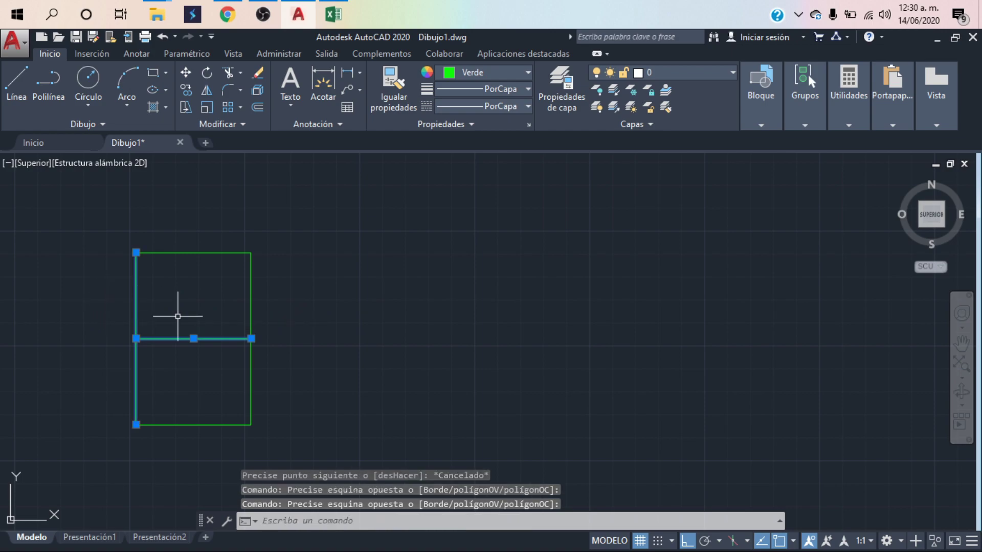
click(295, 289)
click(228, 305)
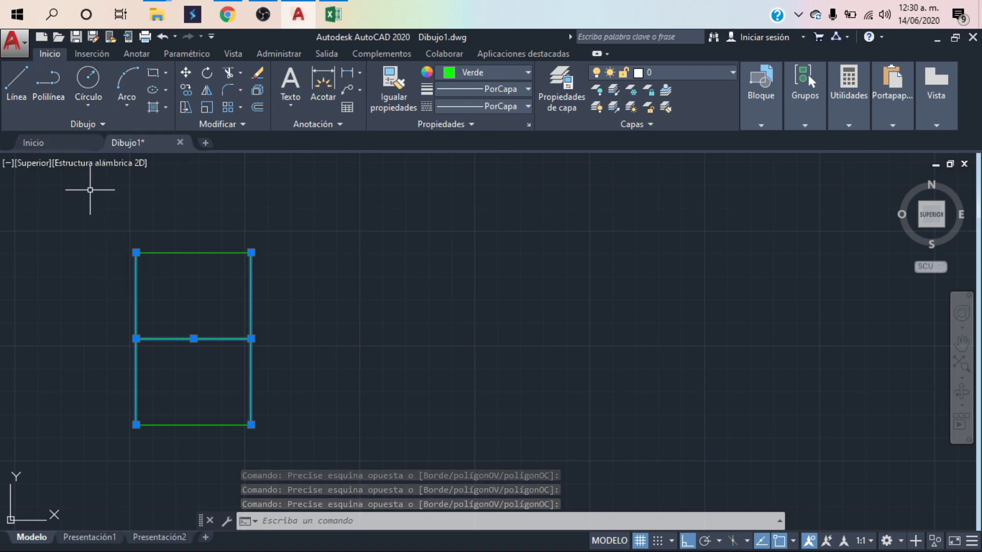
Copy the selected lines from the top-left corner down to the lower corner
click(186, 88)
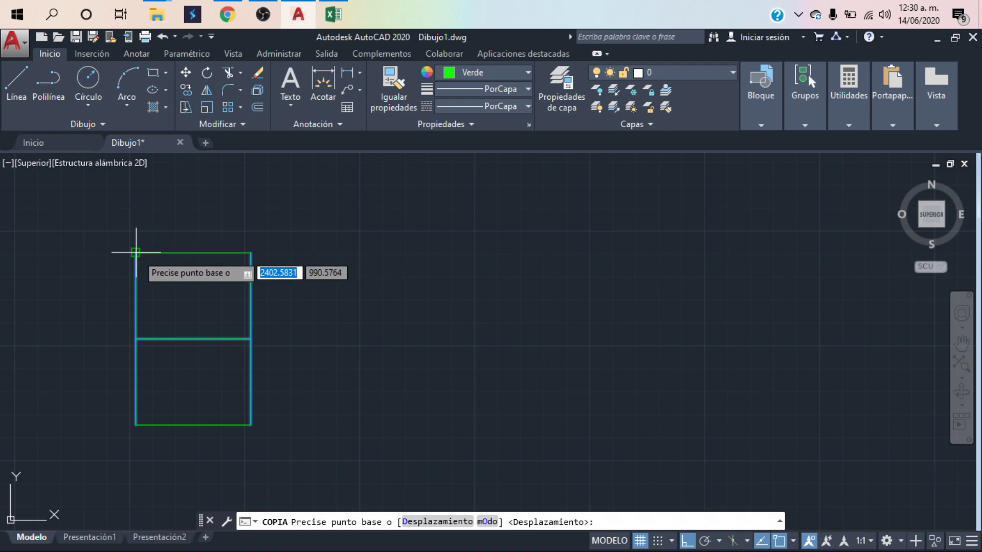
click(136, 253)
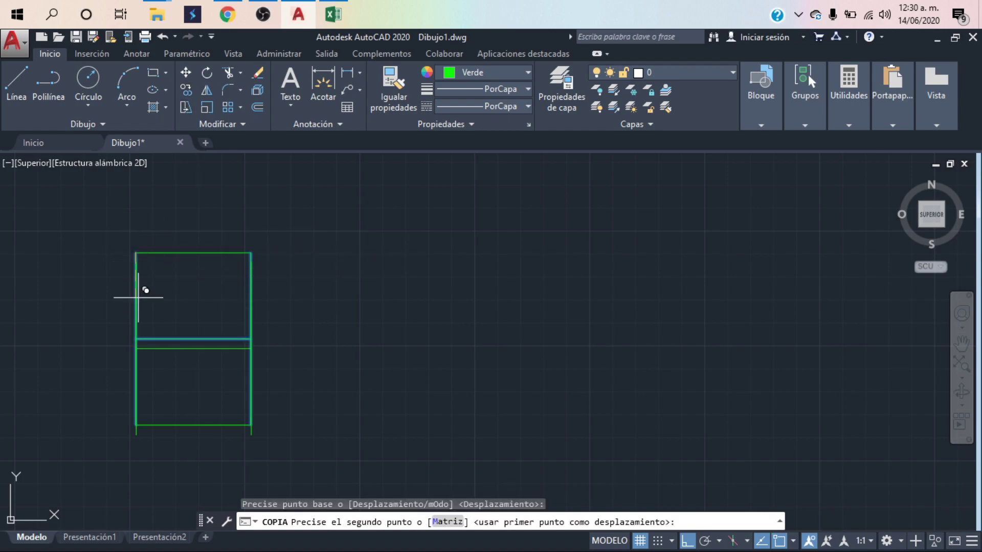
click(135, 425)
key(Escape)
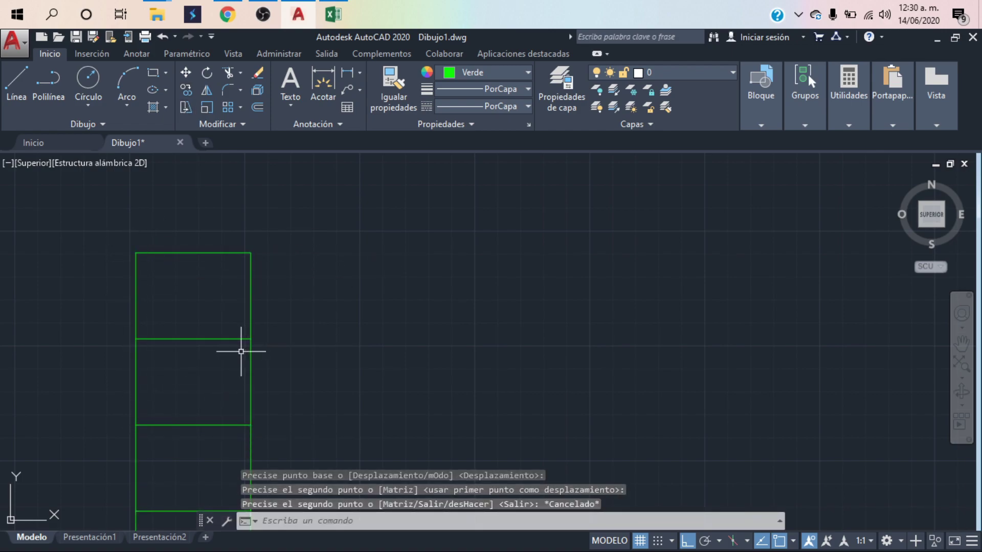
Reselect the divider and both sides and copy them again to extend the column
click(233, 340)
click(249, 362)
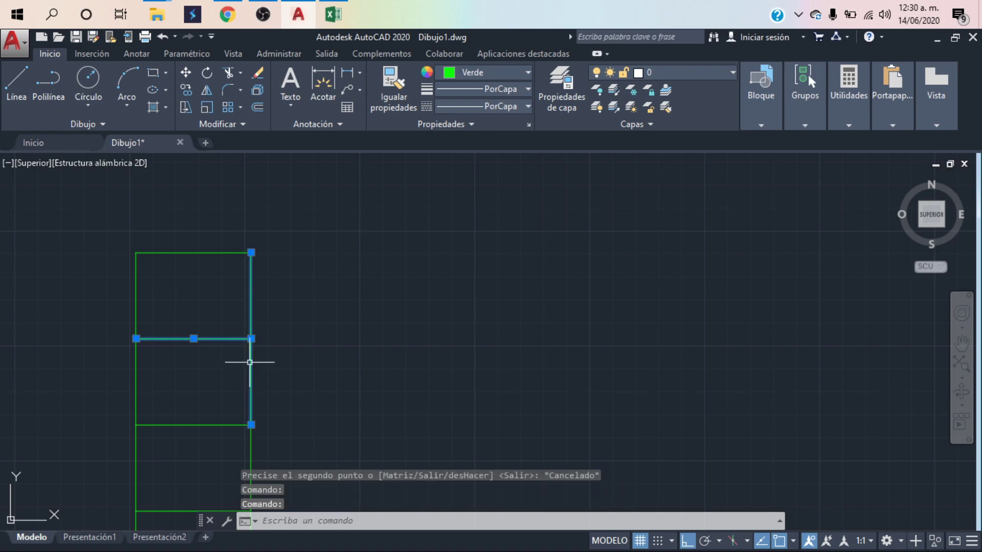
click(137, 362)
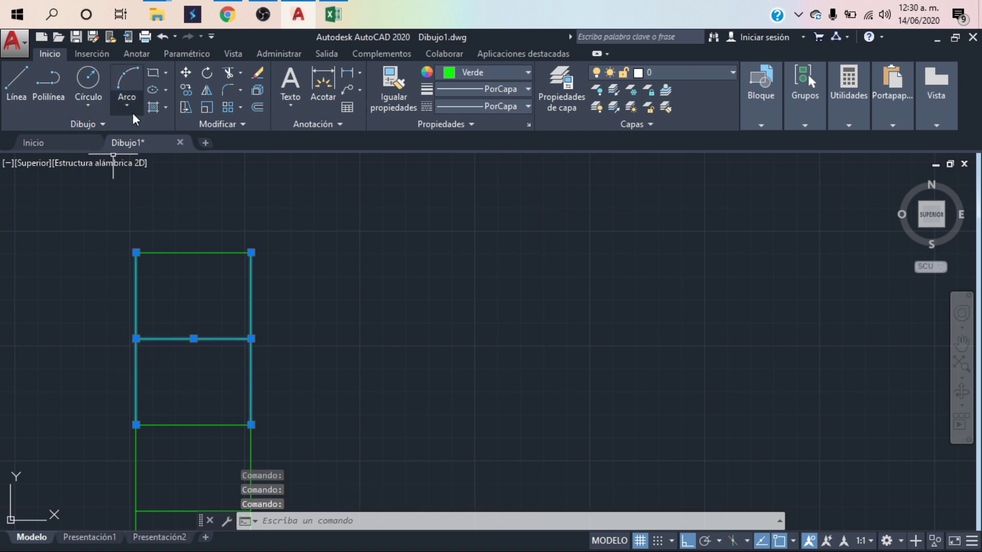
click(185, 94)
click(135, 425)
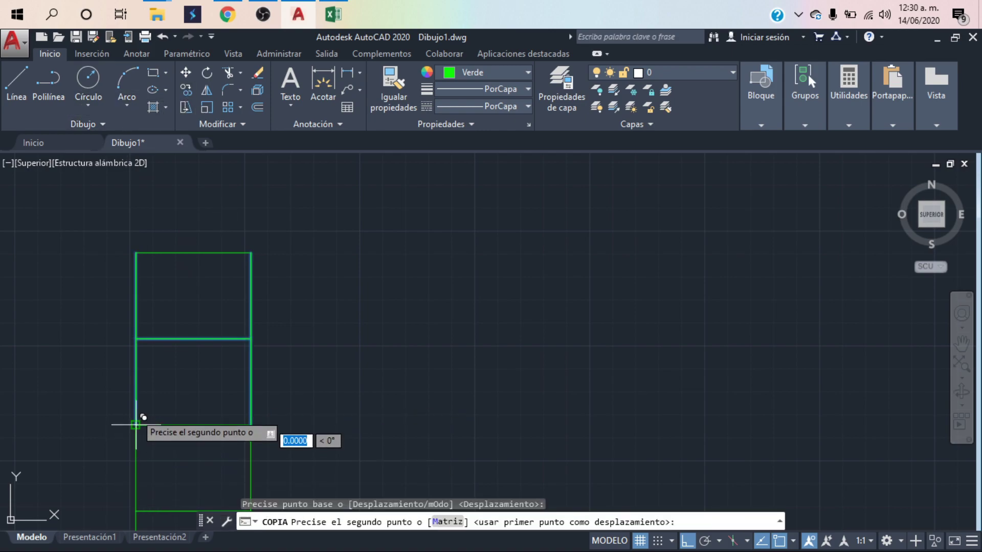
key(Escape)
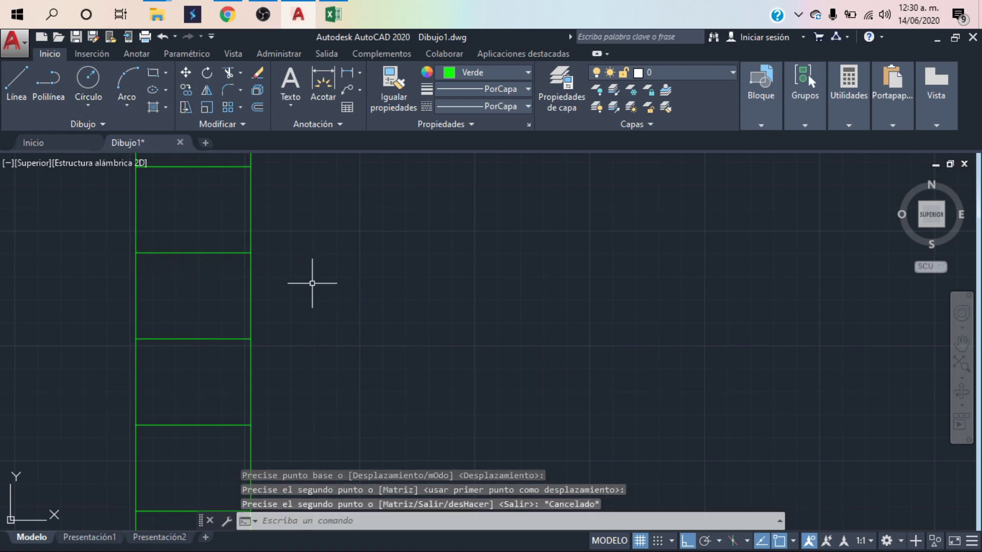
scroll(329, 329, down, 4)
middle_drag(329, 336, 261, 284)
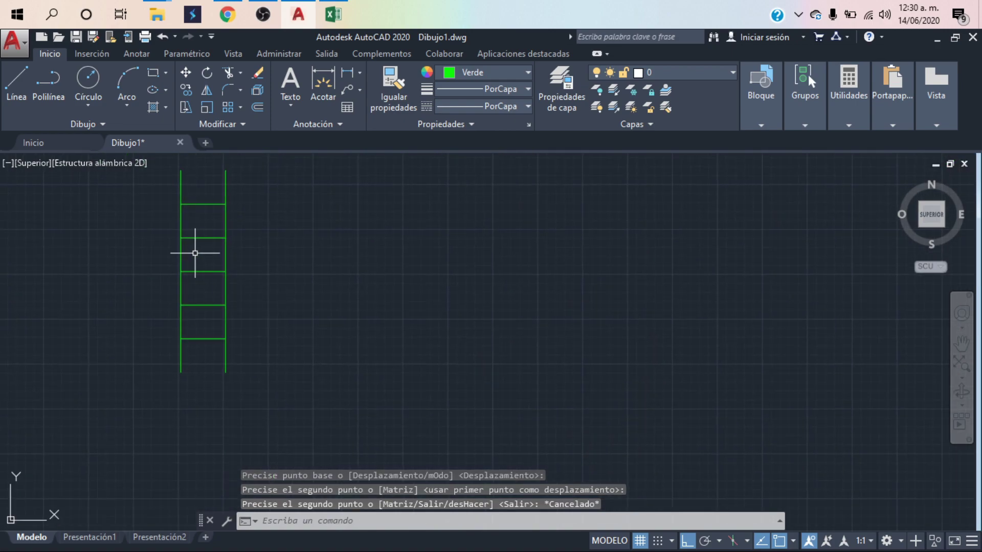
scroll(205, 258, up, 2)
Erase one of the middle rungs of the ladder column
click(212, 268)
click(189, 301)
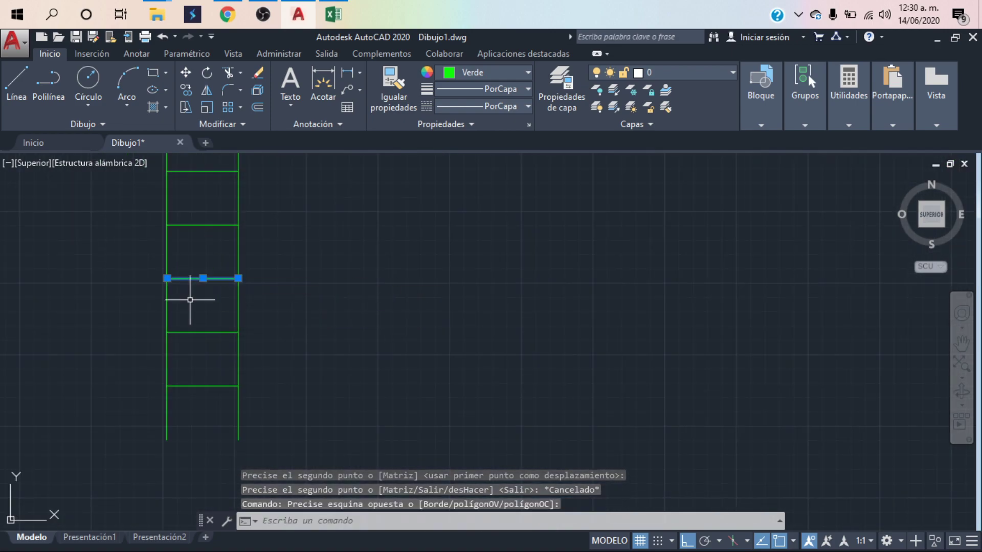
key(Delete)
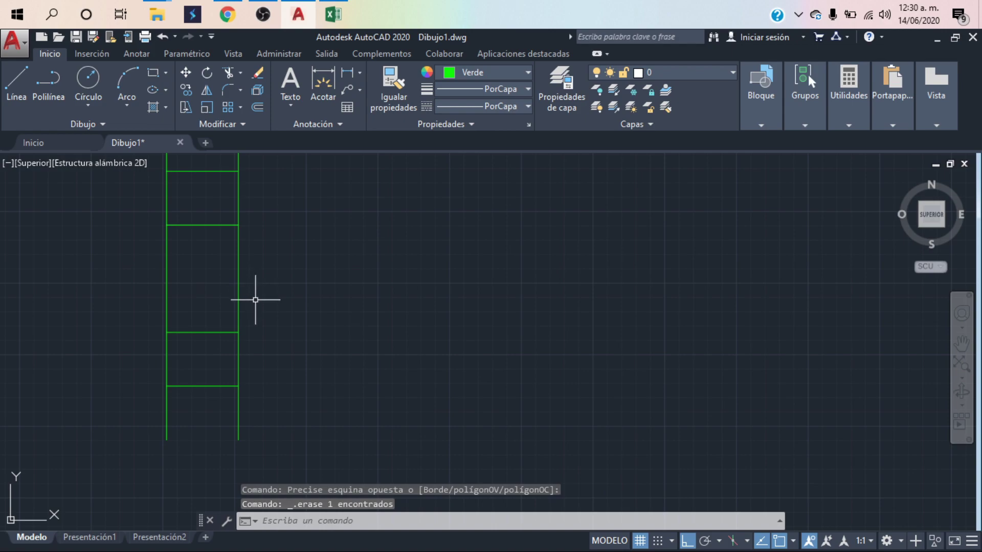
Select the upper and lower rungs as trim boundaries
middle_drag(268, 265, 291, 292)
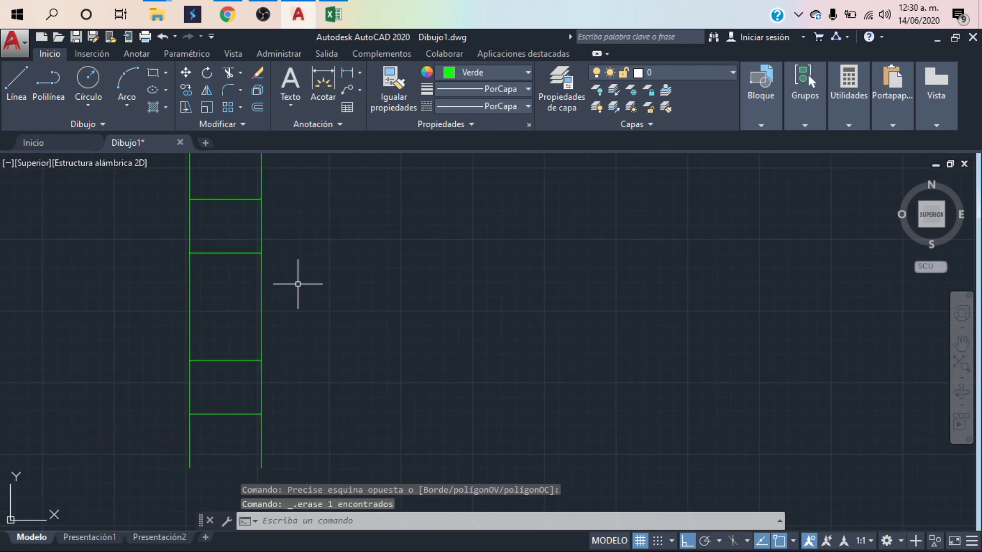
click(228, 193)
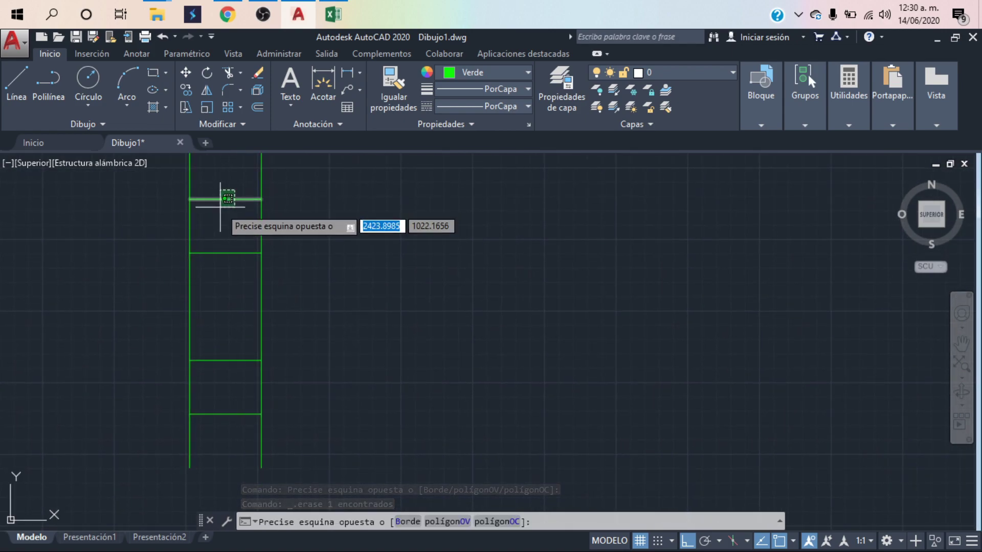
click(226, 201)
click(230, 400)
click(217, 425)
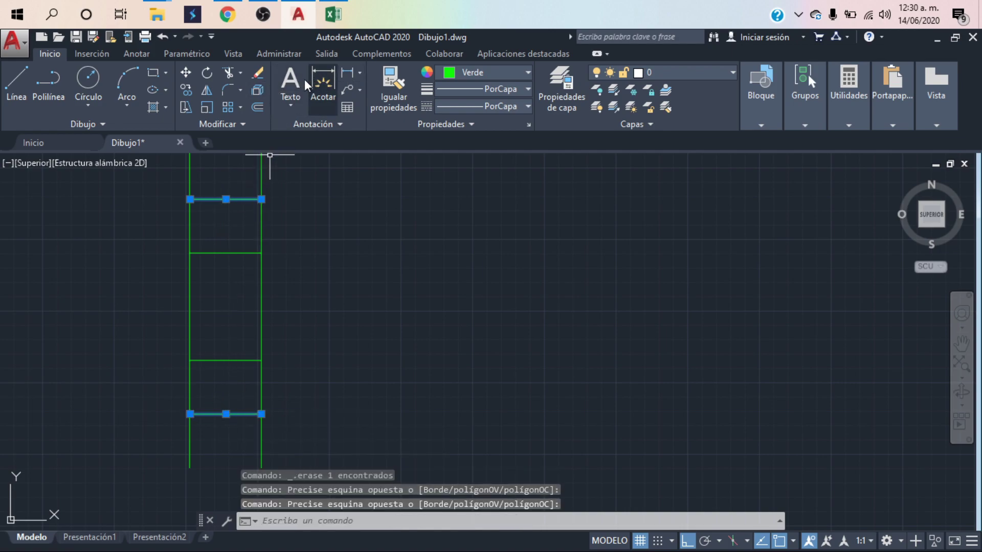
Trim the side lines above the upper rung and below the lower rung with RECORTA
click(227, 72)
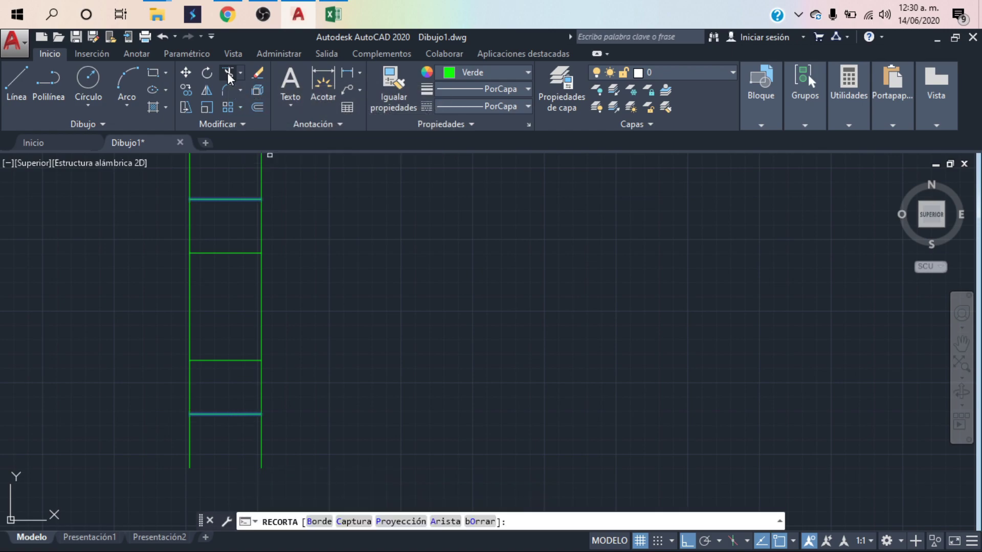
click(280, 165)
click(174, 184)
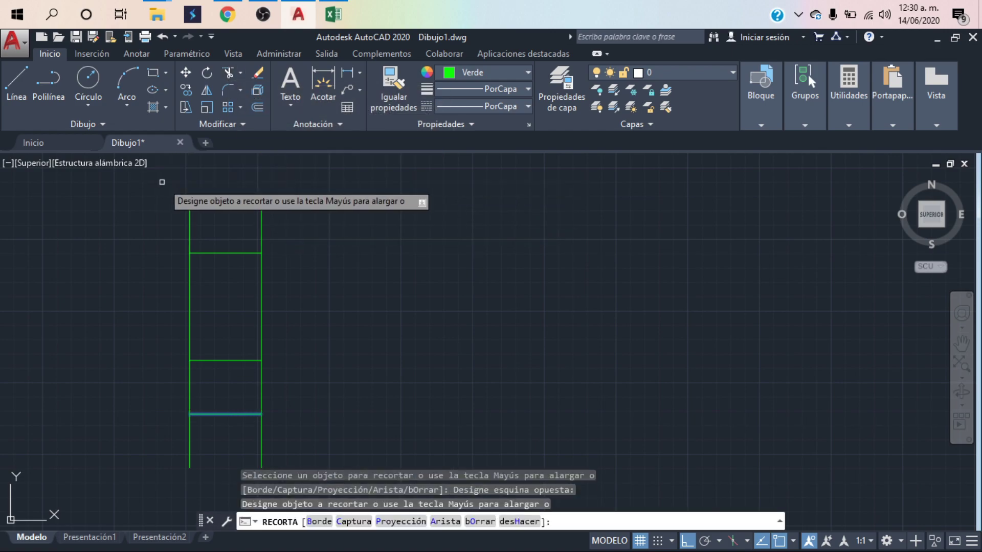
middle_drag(350, 320, 353, 213)
click(285, 328)
click(141, 356)
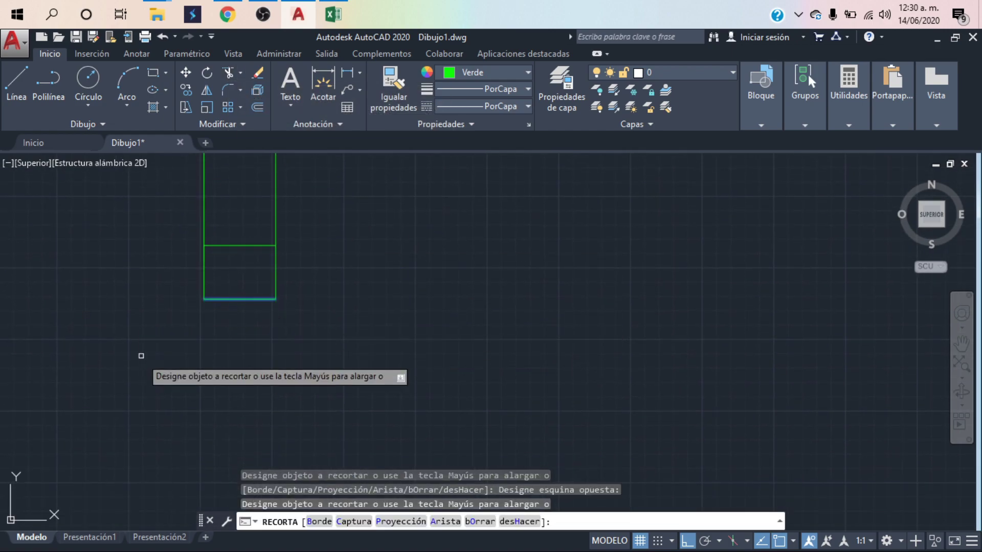
scroll(339, 314, down, 2)
middle_drag(322, 327, 318, 336)
key(Escape)
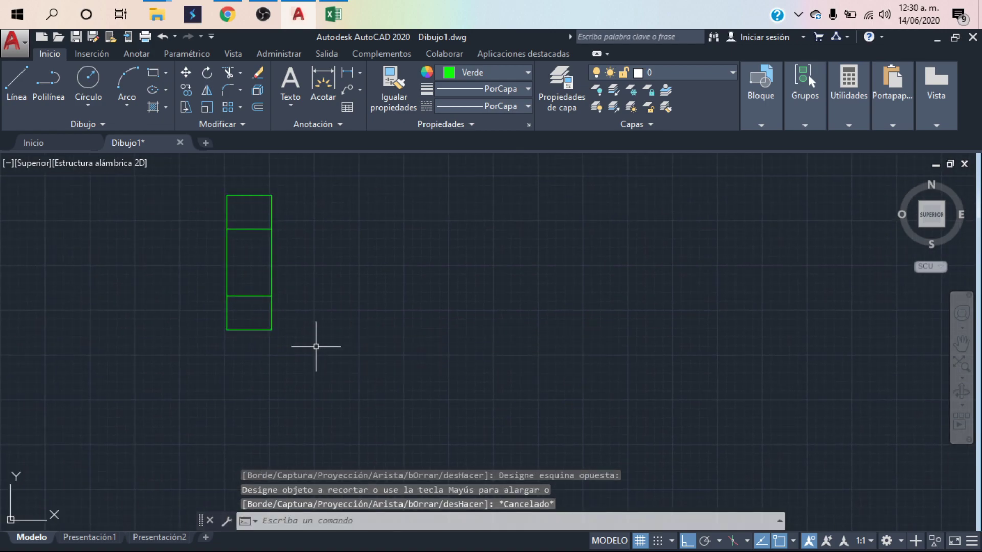
Draw a line from the rectangle's top-right corner to its bottom-left corner
click(13, 73)
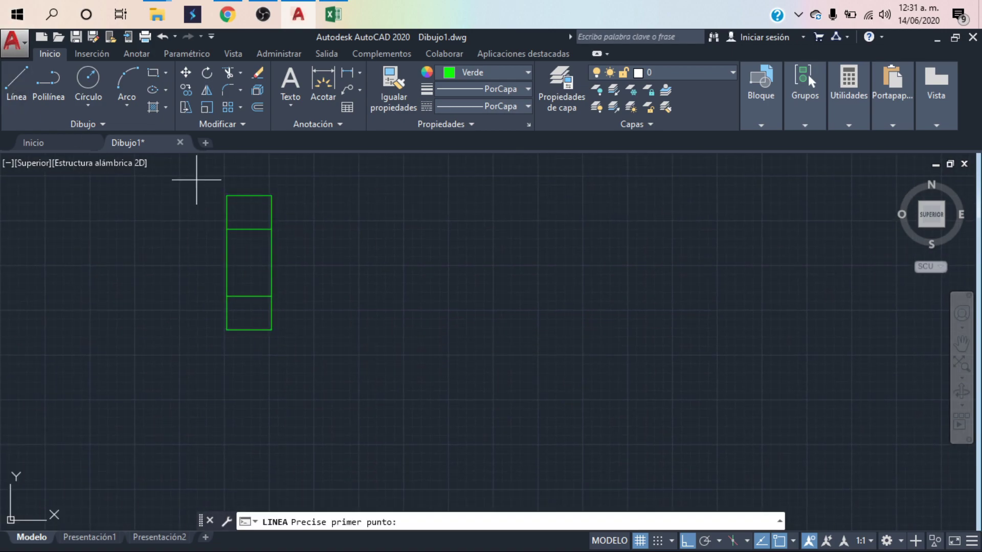
click(271, 195)
click(227, 330)
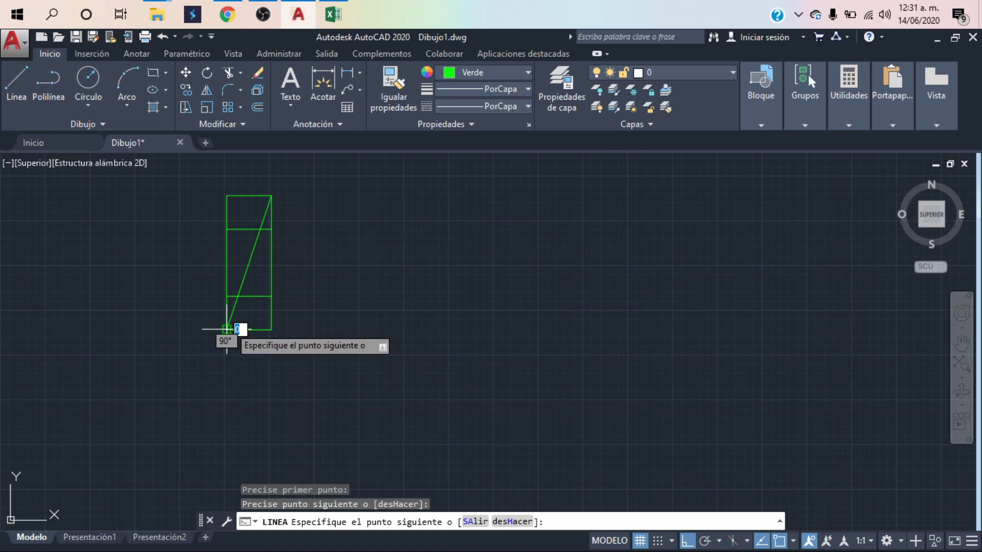
key(Return)
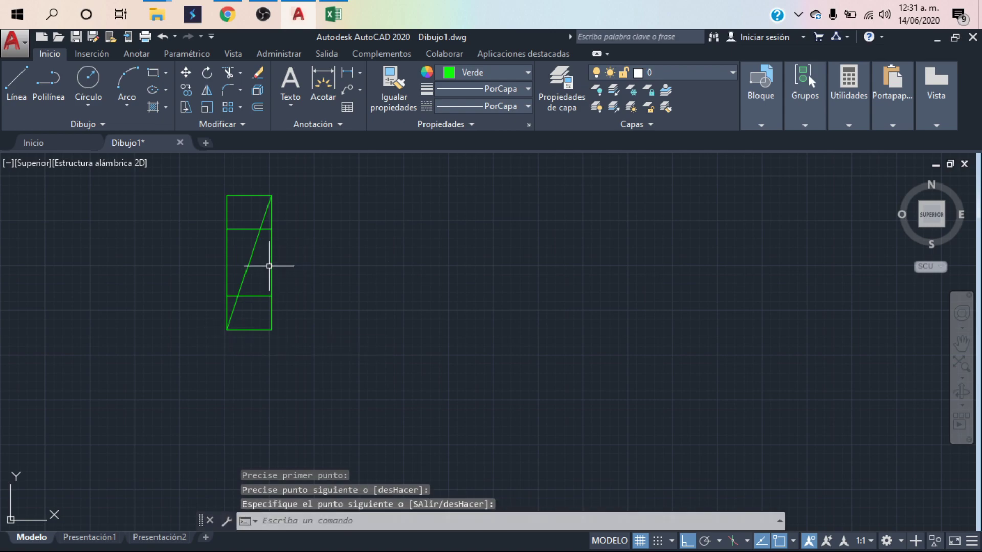
middle_drag(358, 274, 279, 299)
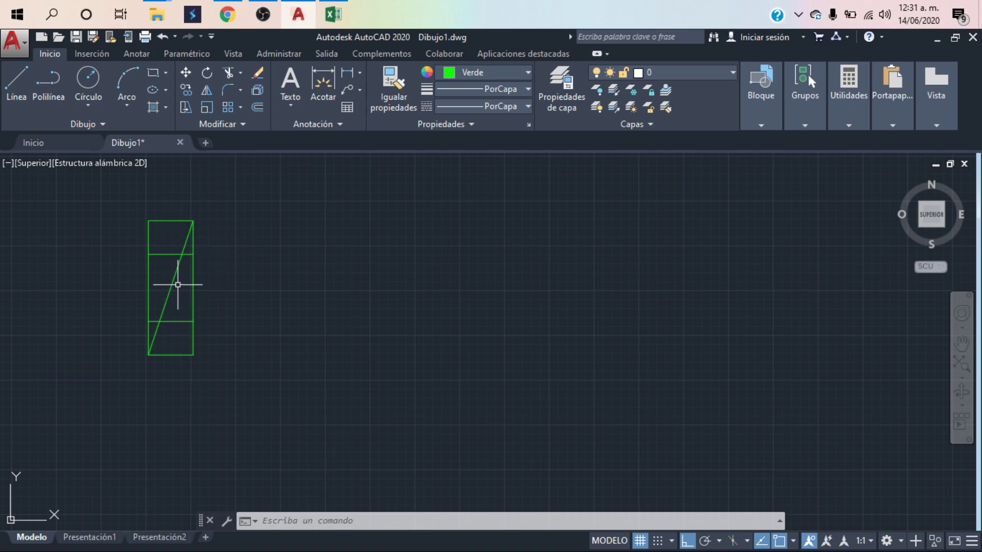
Select the rectangle's right edge, bottom edge, dividers and diagonal
click(193, 291)
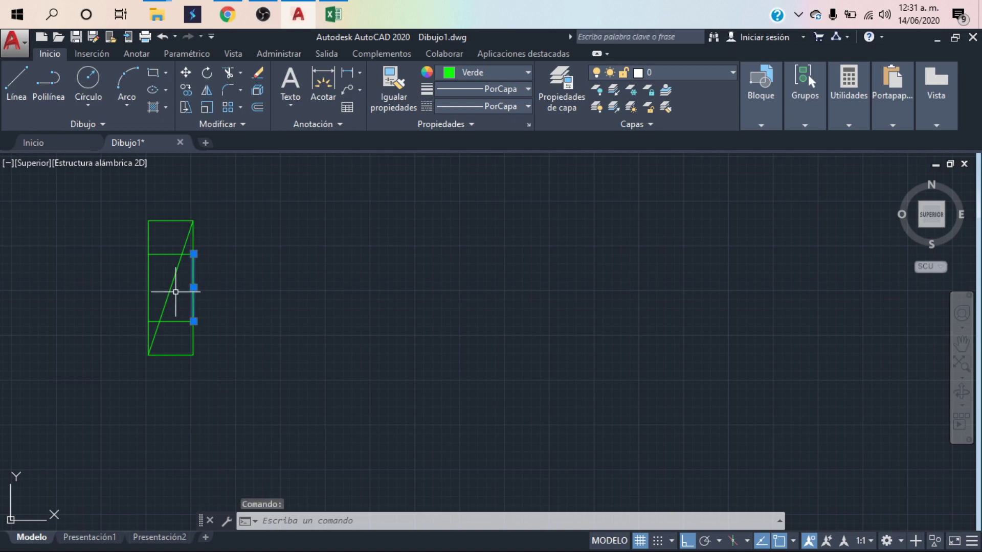
click(172, 287)
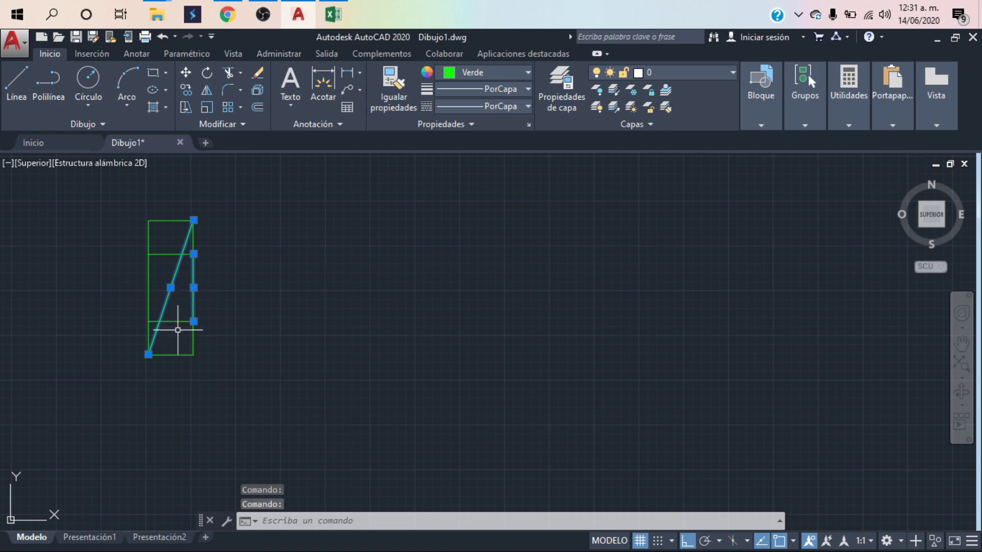
click(180, 353)
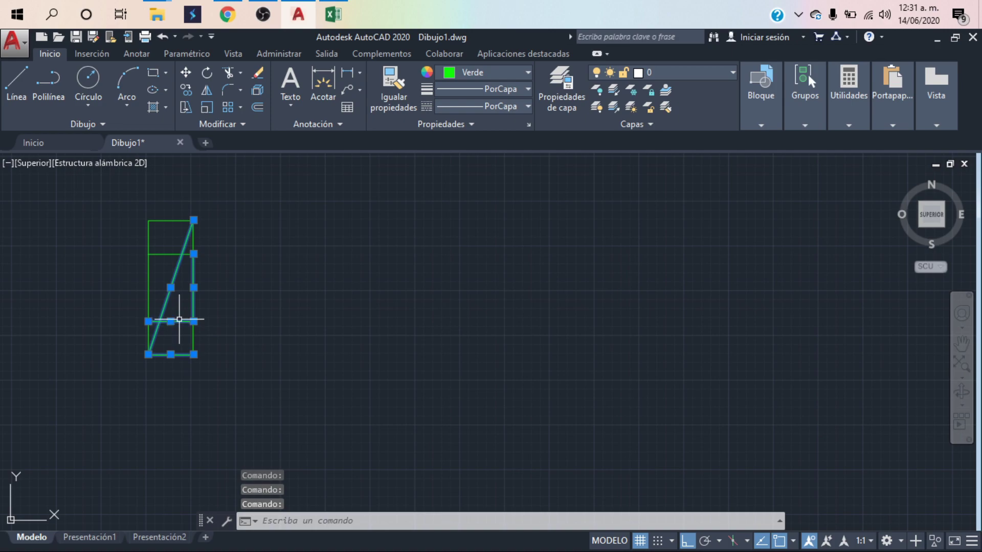
scroll(189, 245, up, 2)
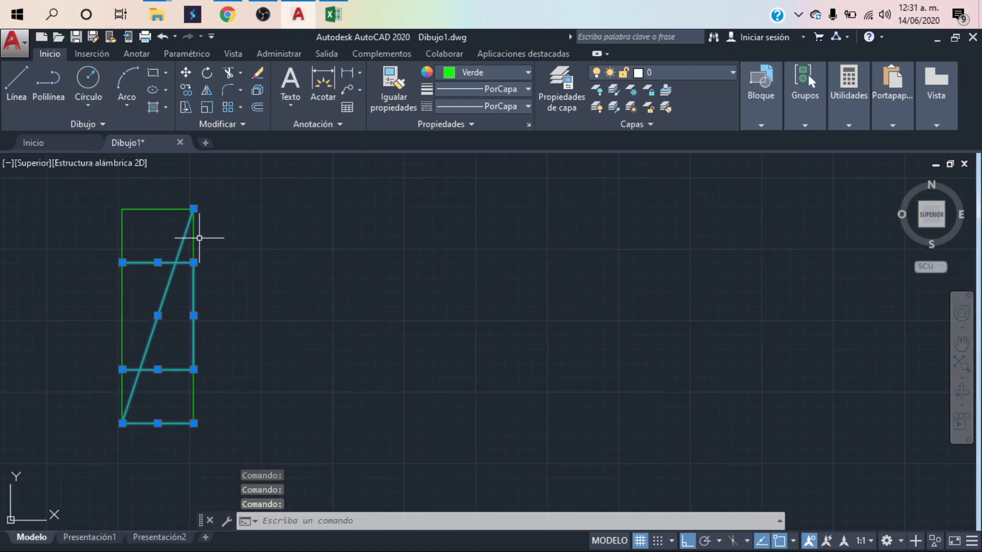
click(196, 247)
click(207, 392)
click(171, 399)
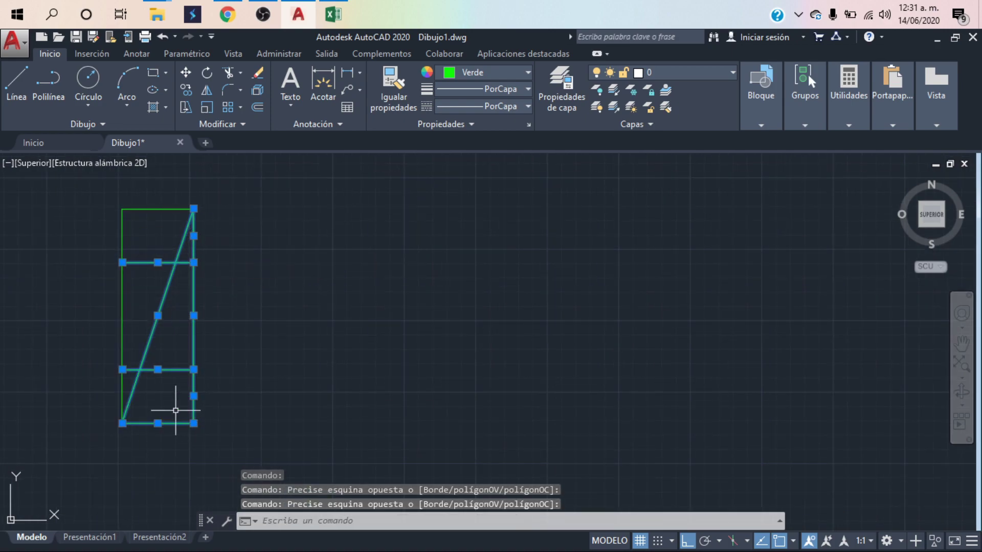
Copy the selected lines to the right of the rectangle
click(182, 91)
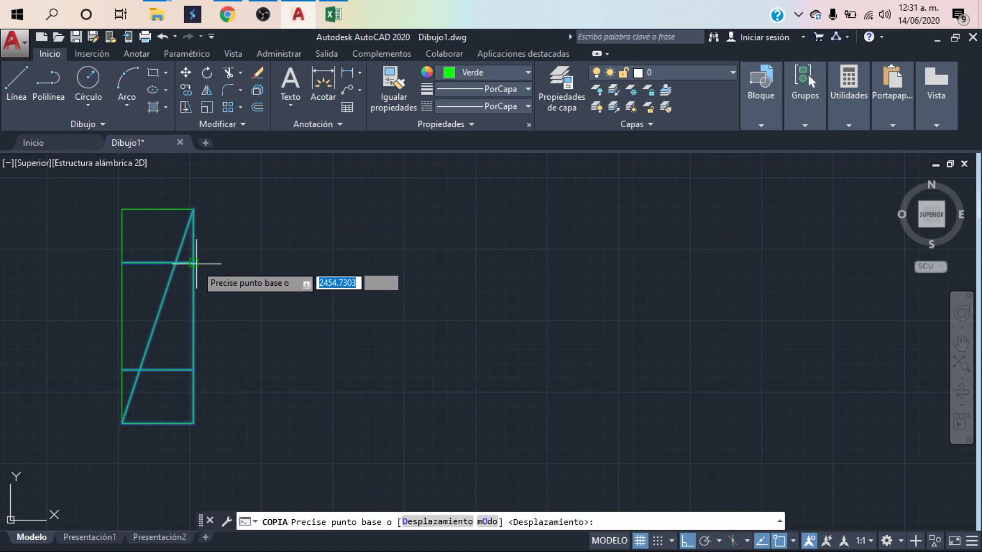
click(194, 263)
click(504, 271)
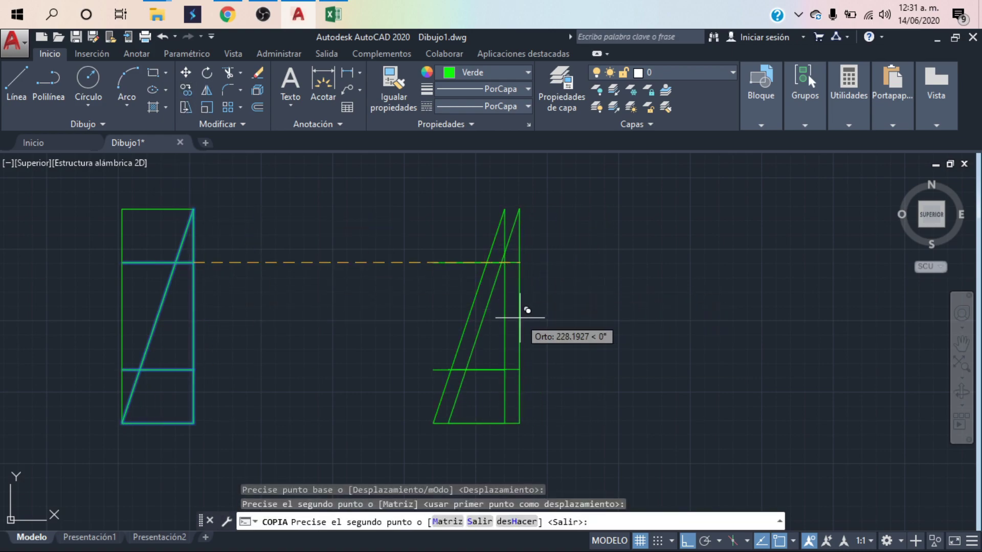
key(Escape)
Trim the copy's upper and lower divider stubs left of the diagonal
click(467, 325)
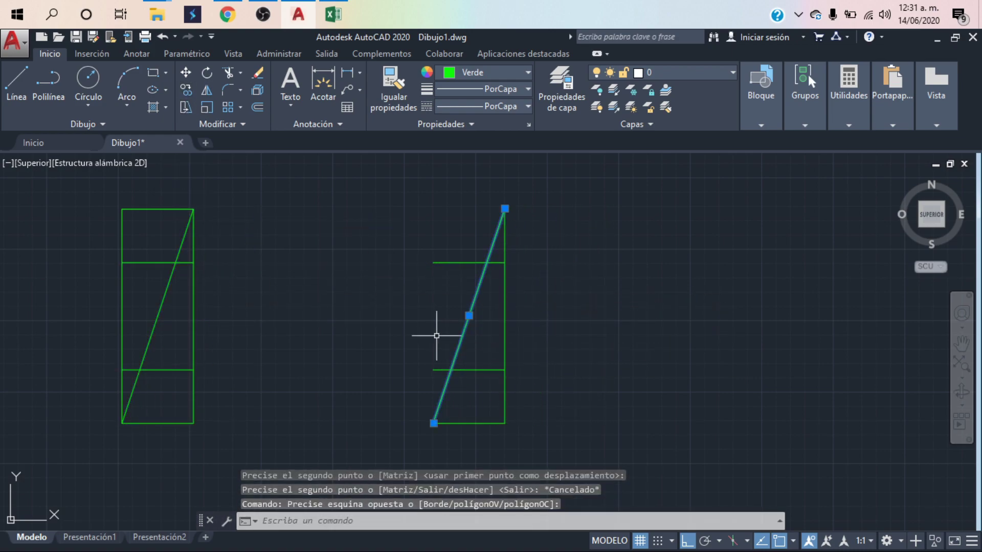
click(229, 78)
click(458, 240)
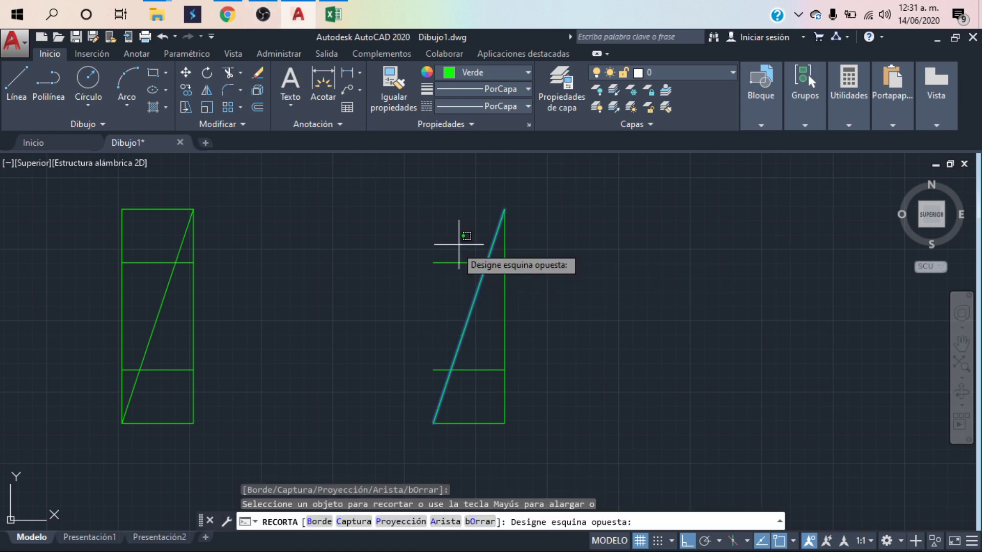
click(434, 270)
click(436, 369)
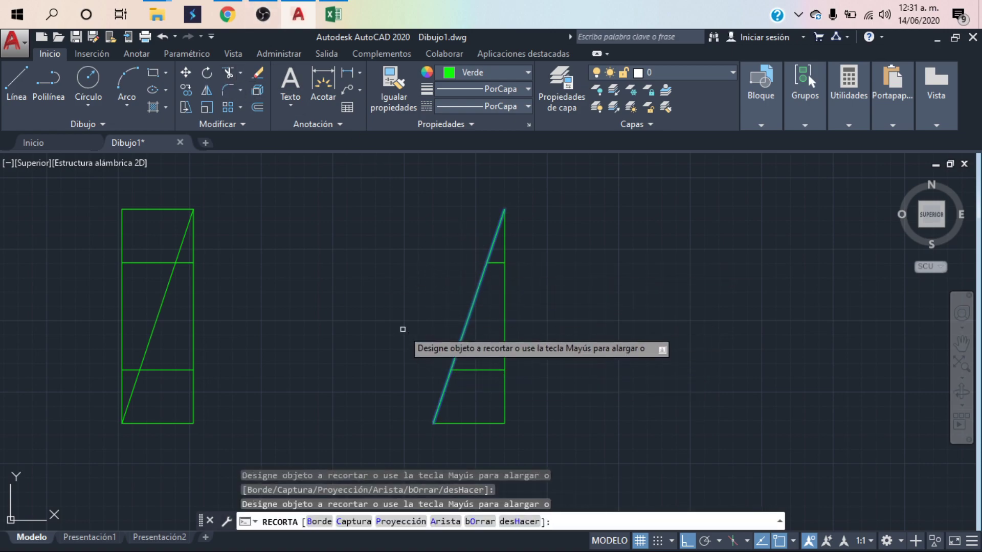
key(Escape)
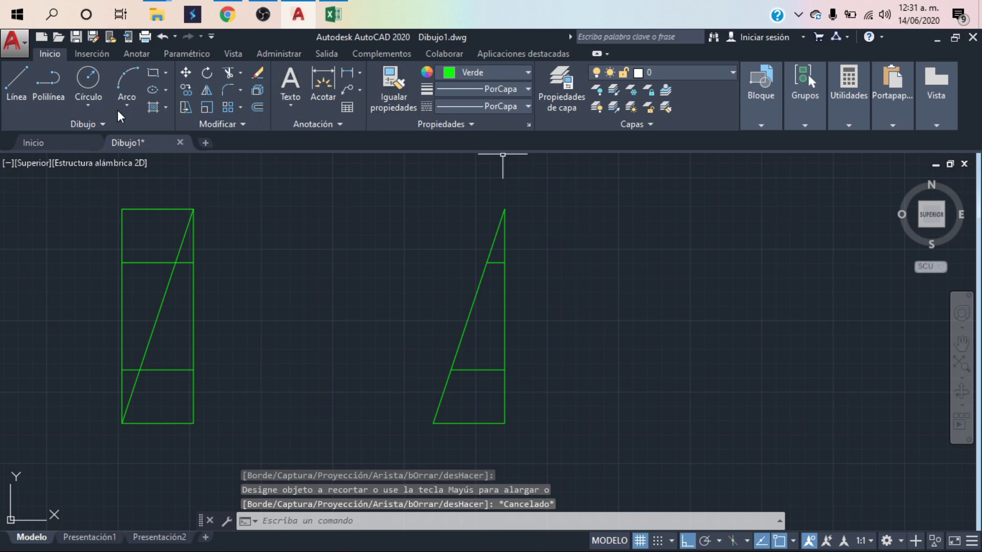
Hatch the top triangle and bottom trapezoid with solid white (colour 255)
click(151, 106)
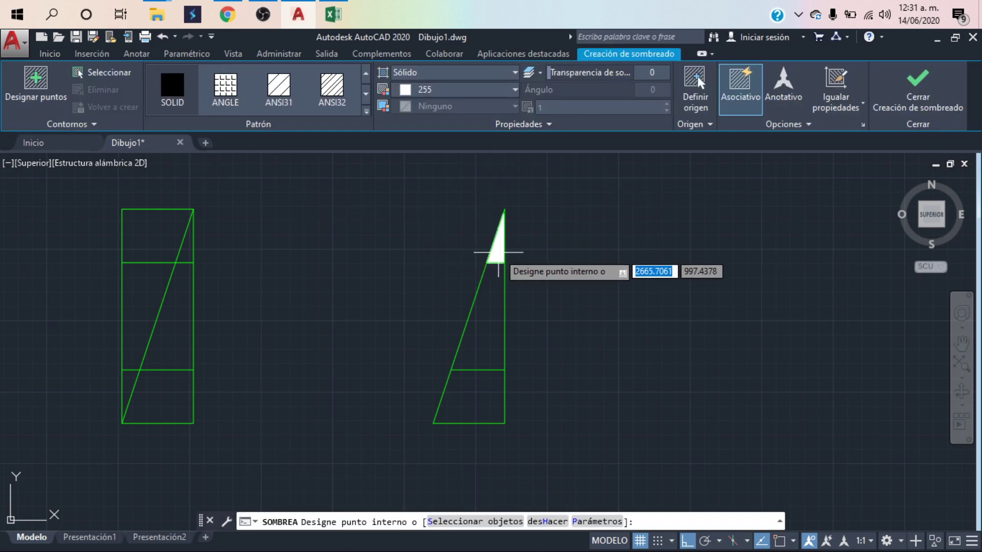
click(499, 252)
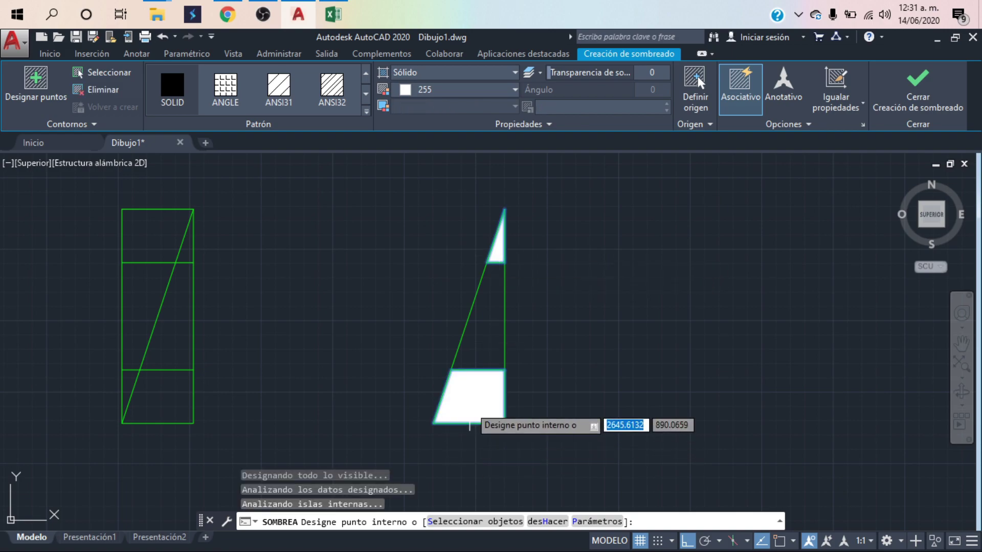
click(470, 424)
key(Return)
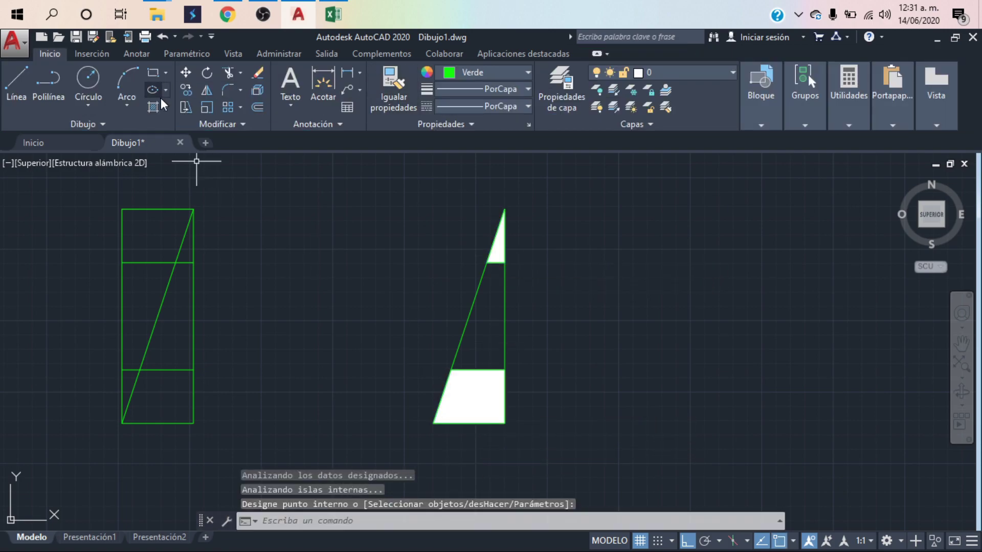
Hatch the middle band with solid blue (colour 170)
click(154, 107)
click(481, 91)
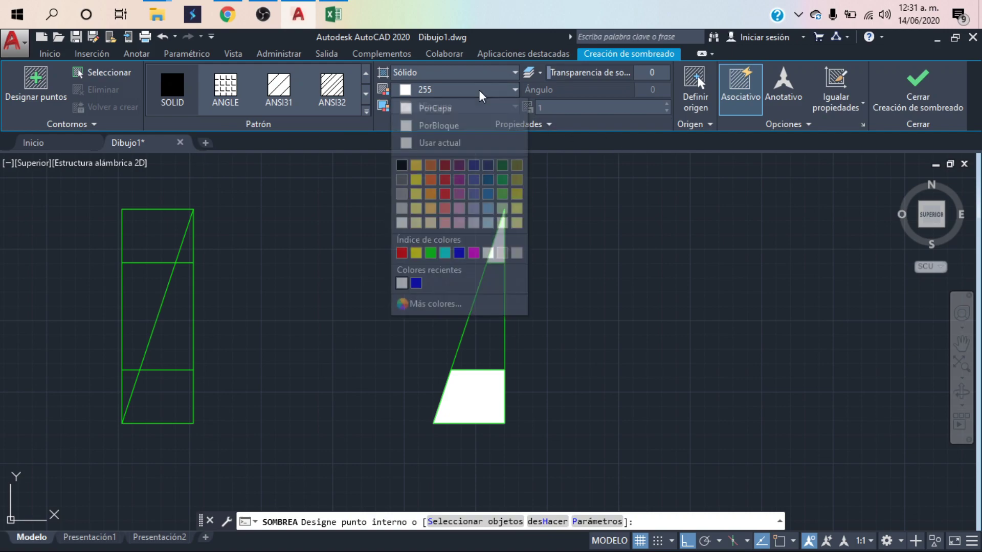
click(416, 283)
click(485, 342)
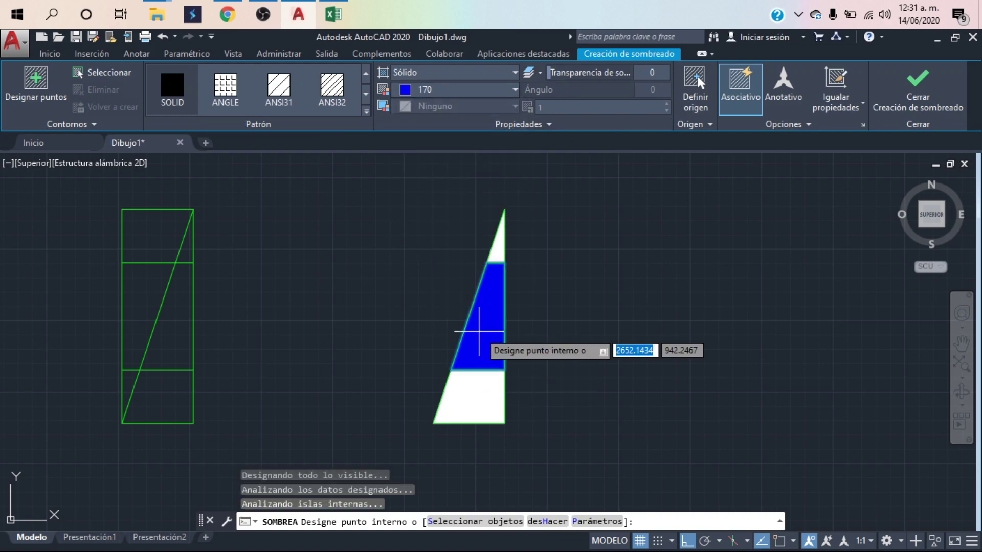
key(Return)
click(559, 190)
click(384, 445)
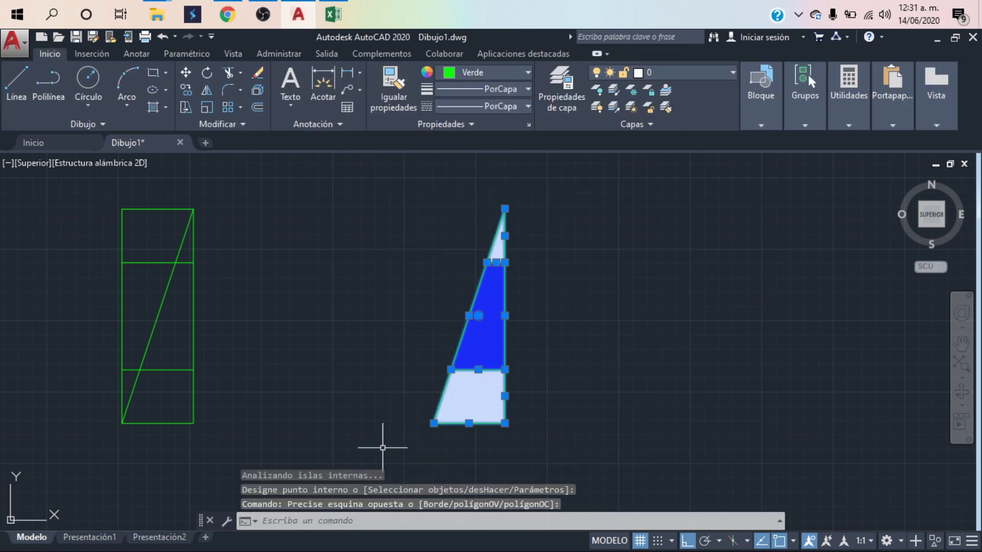
Mirror the hatched half triangle about its right edge, keeping the original
click(210, 90)
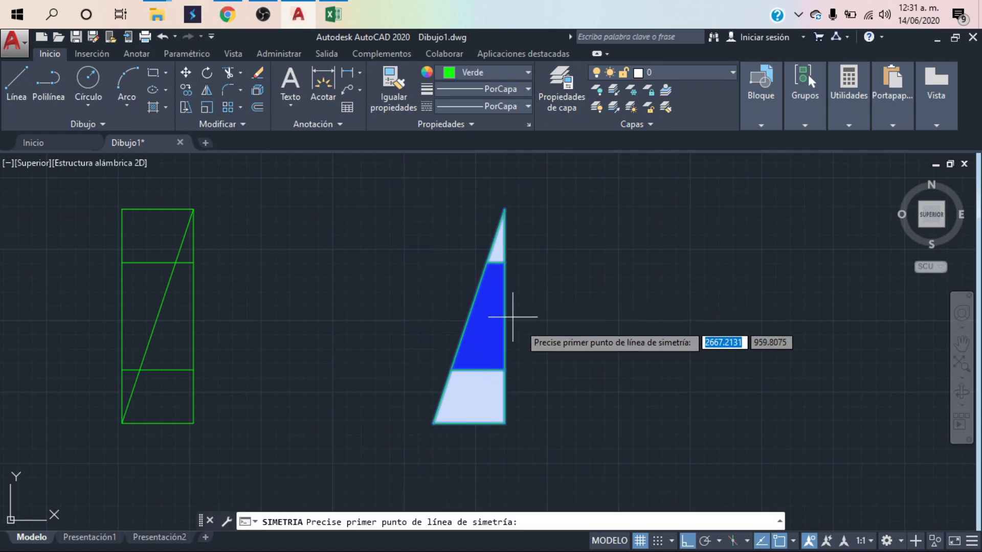
click(505, 422)
click(505, 369)
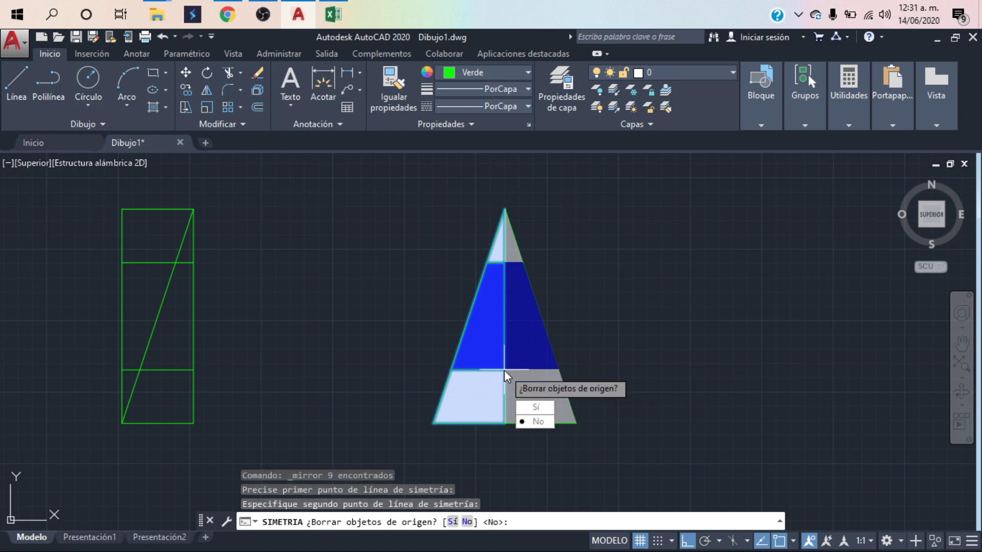
key(Return)
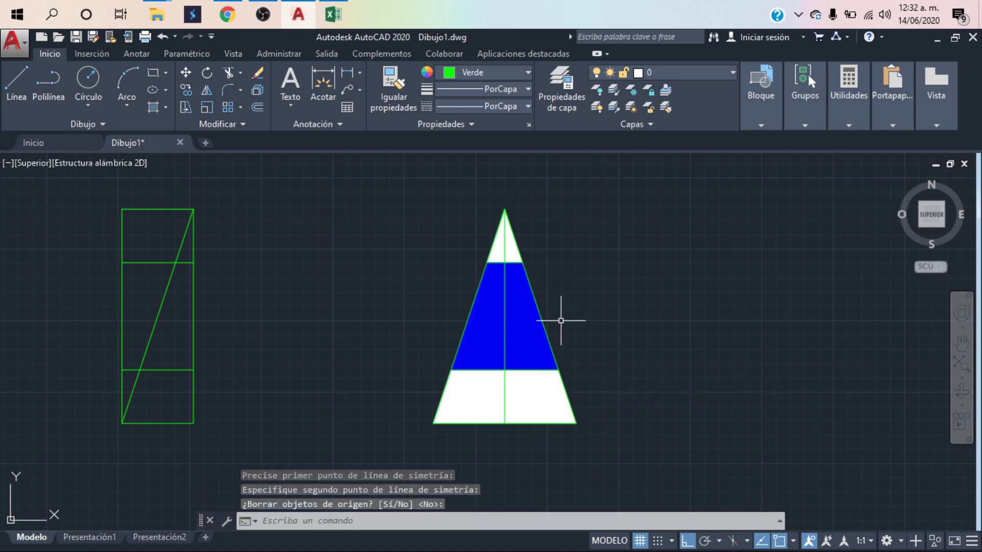
middle_drag(561, 322, 408, 300)
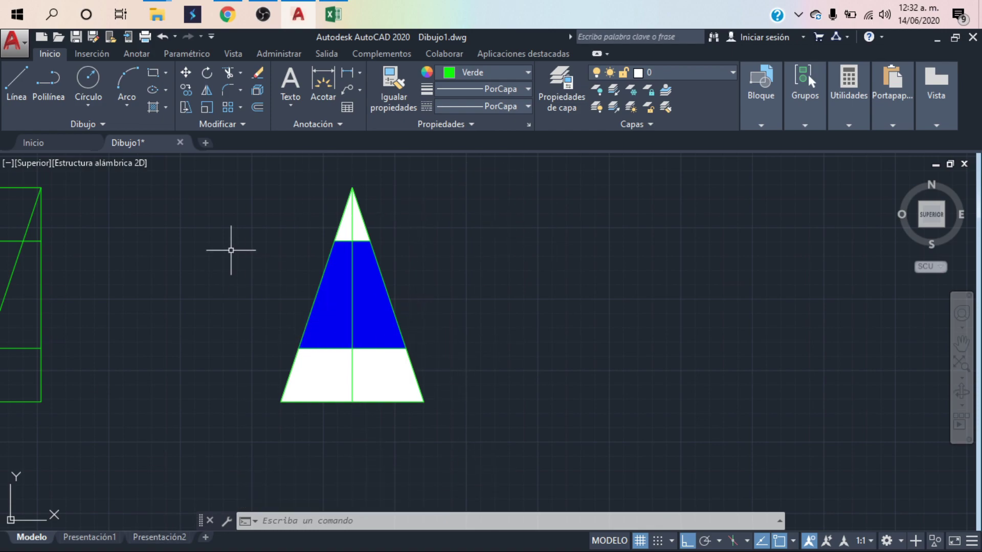
Zoom out and pan to show the star patterns, the hatched row and the new triangle
scroll(445, 327, down, 4)
middle_drag(497, 292, 428, 326)
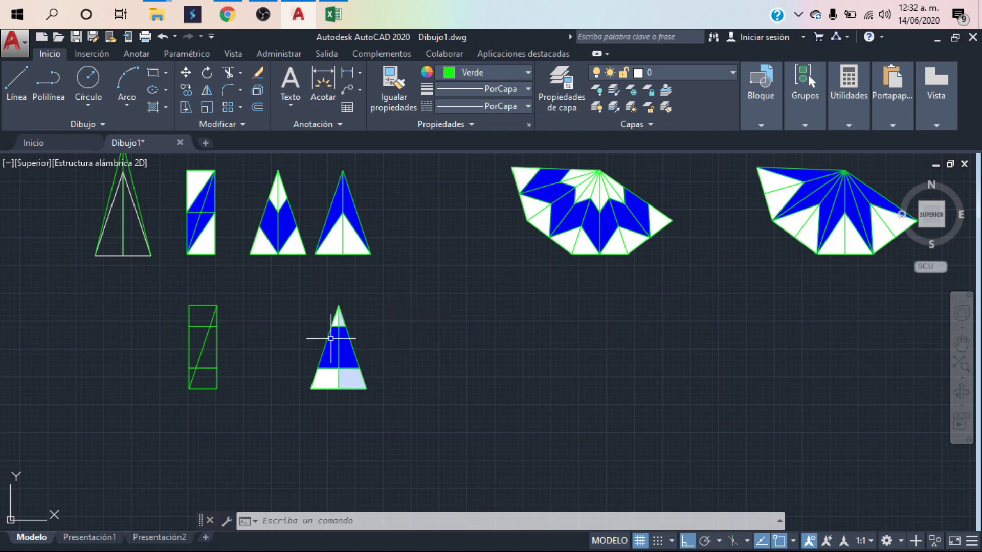
scroll(344, 341, up, 2)
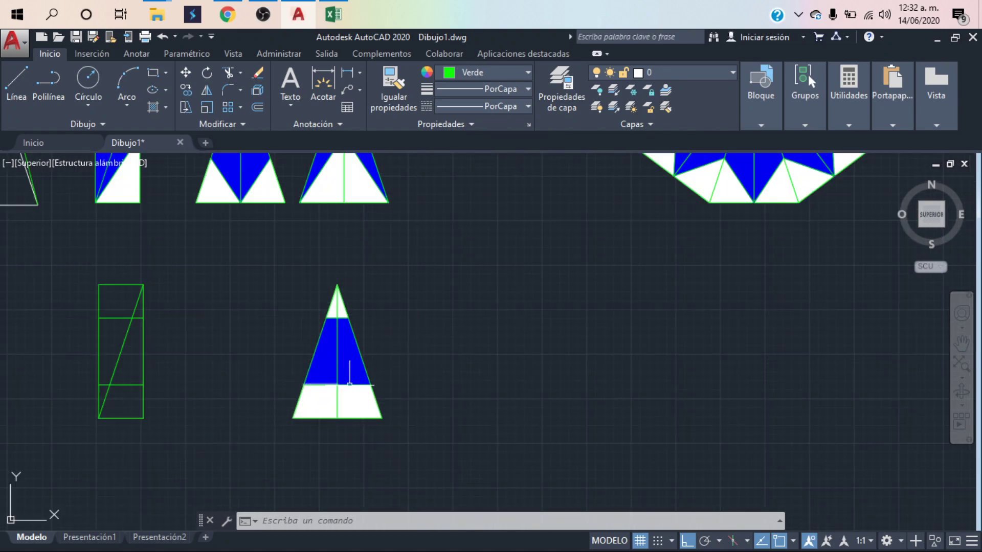
scroll(414, 306, down, 3)
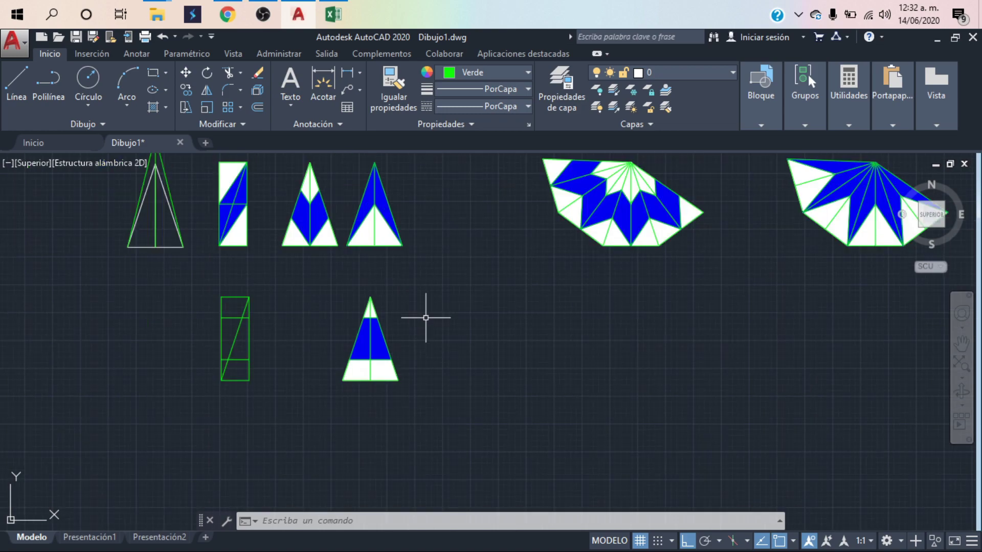
mouse_move(423, 318)
middle_down()
mouse_move(373, 395)
mouse_move(359, 397)
mouse_move(379, 396)
middle_up()
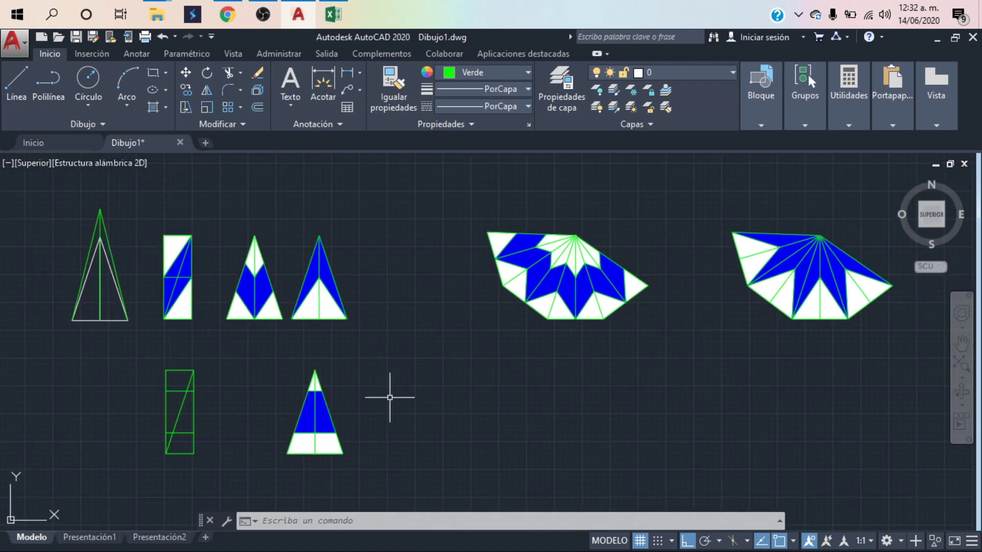